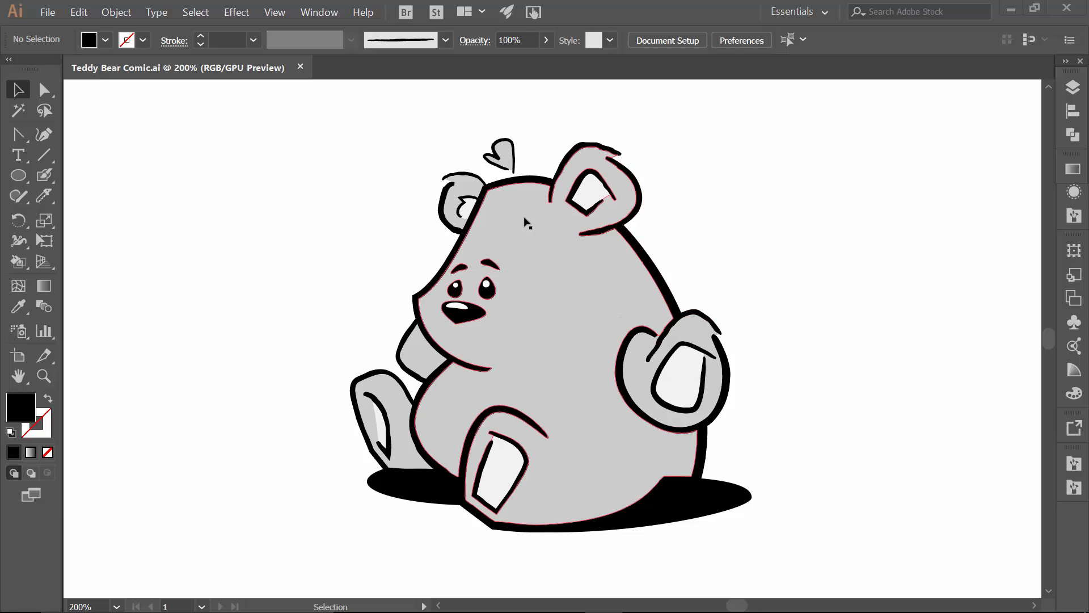
- Sketch a small light-source symbol above the bear with the Paintbrush, with an arrow pointing down toward the character
{"action": "left_click", "coordinate": [44, 175]}
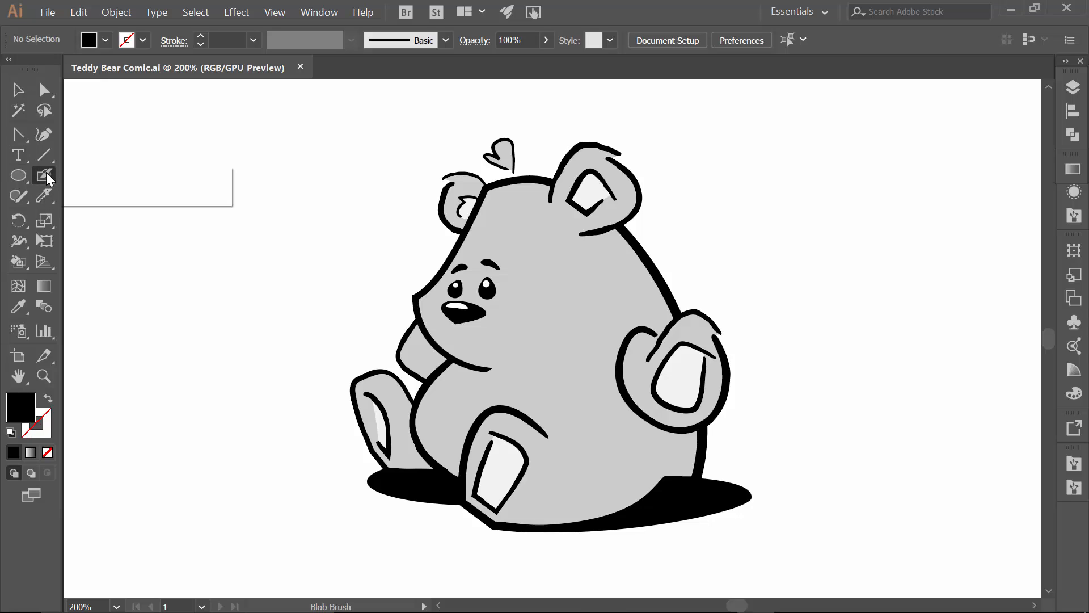
{"action": "left_click", "coordinate": [70, 176]}
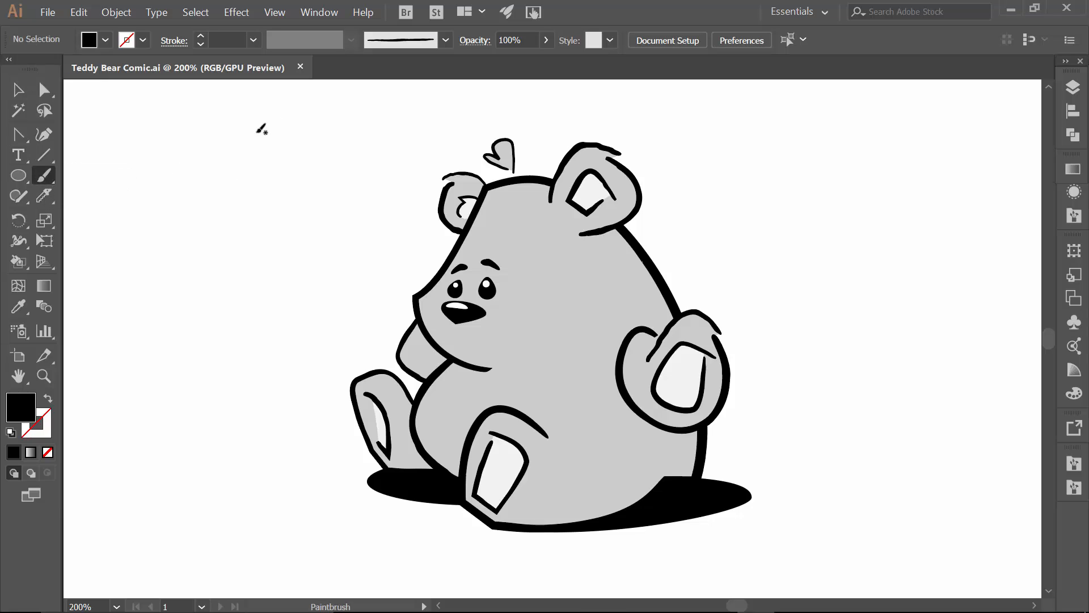
{"action": "mouse_move", "coordinate": [294, 102]}
{"action": "left_mouse_down"}
{"action": "mouse_move", "coordinate": [316, 107]}
{"action": "mouse_move", "coordinate": [333, 132]}
{"action": "left_mouse_up"}
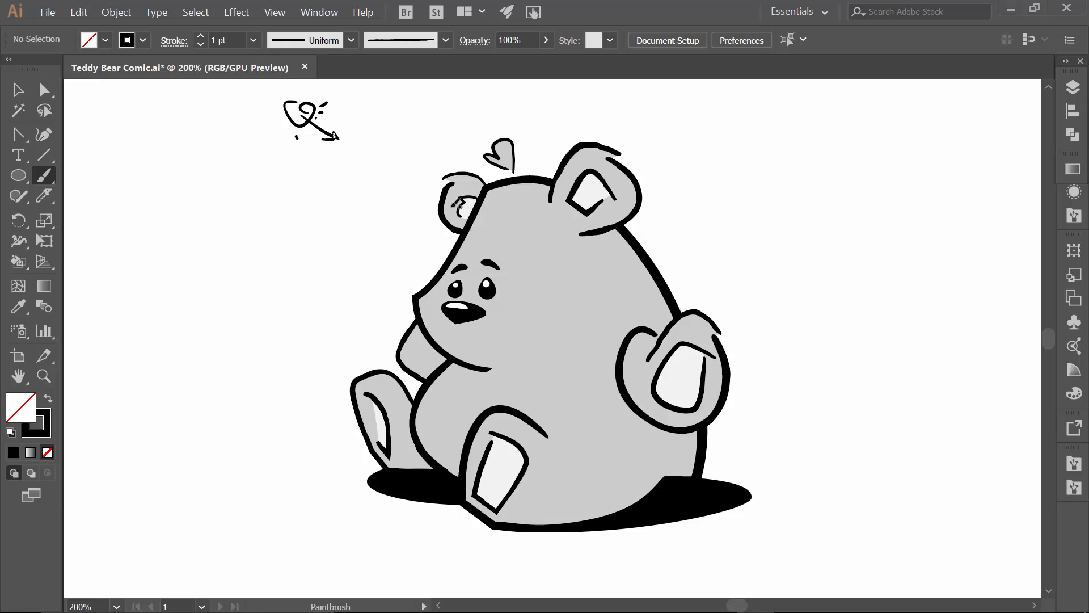
- Cut the grey fill of the bear's far ear with the Knife along a curve, separating a highlight piece at its top
{"action": "key", "text": "z"}
{"action": "left_click_drag", "start_coordinate": [408, 123], "coordinate": [466, 322]}
{"action": "key", "text": "space"}
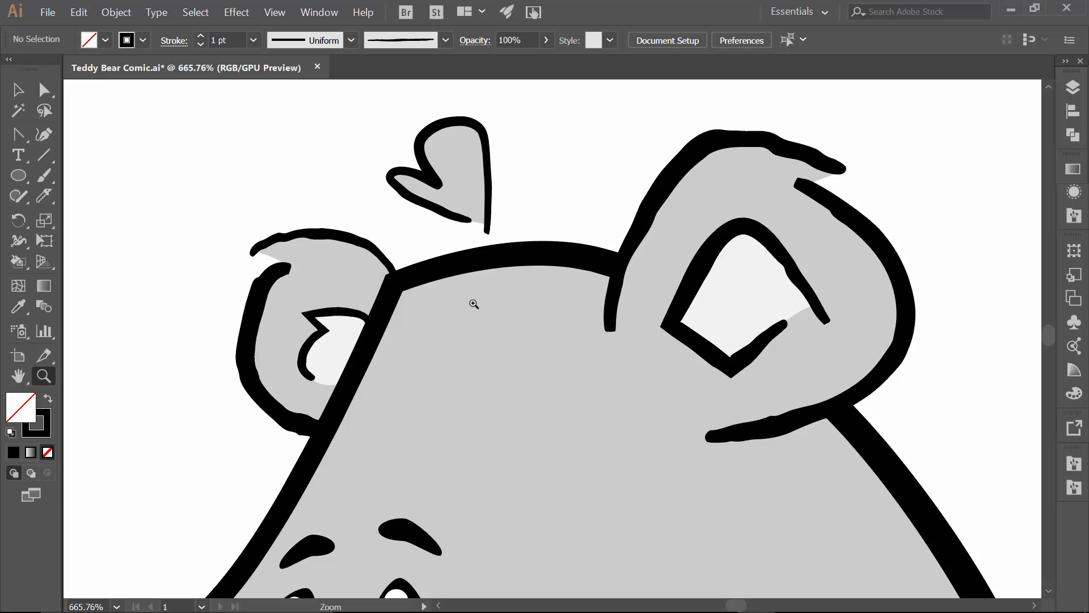
{"action": "key", "text": "v"}
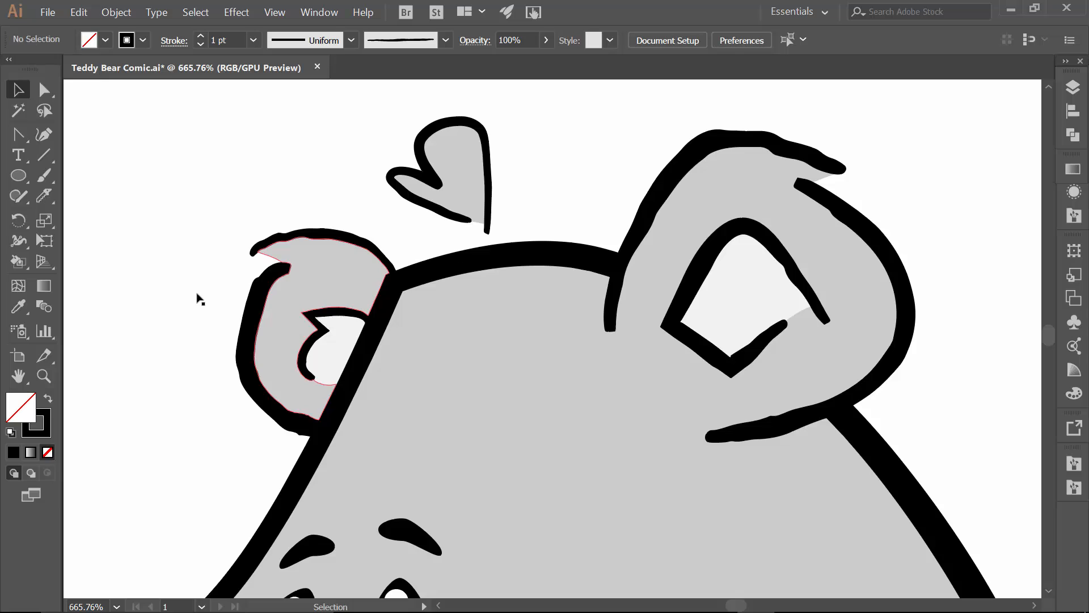
{"action": "left_click", "coordinate": [313, 285]}
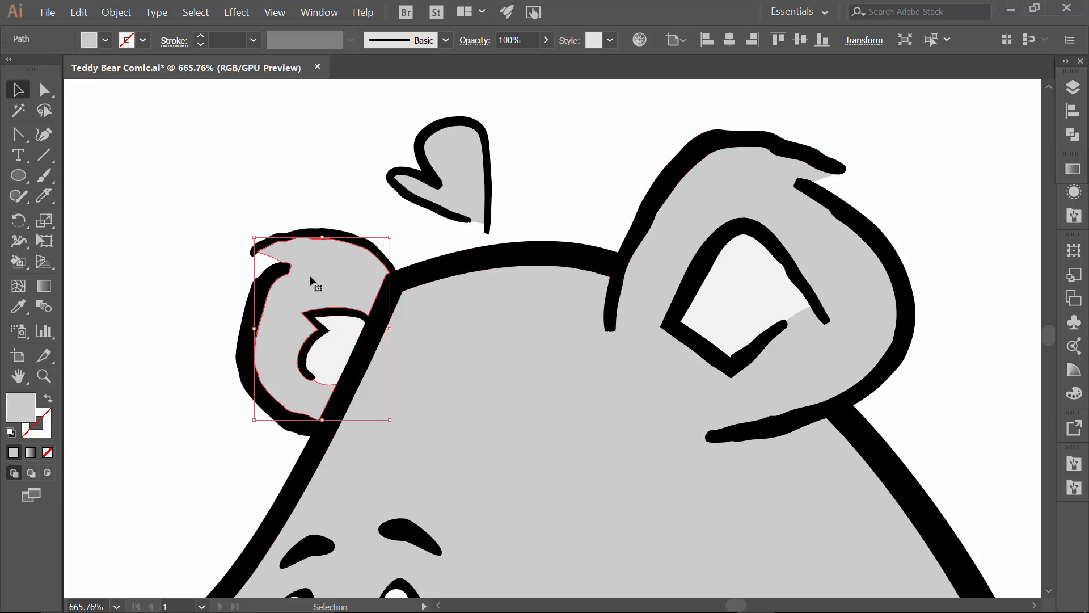
{"action": "left_click", "coordinate": [45, 196]}
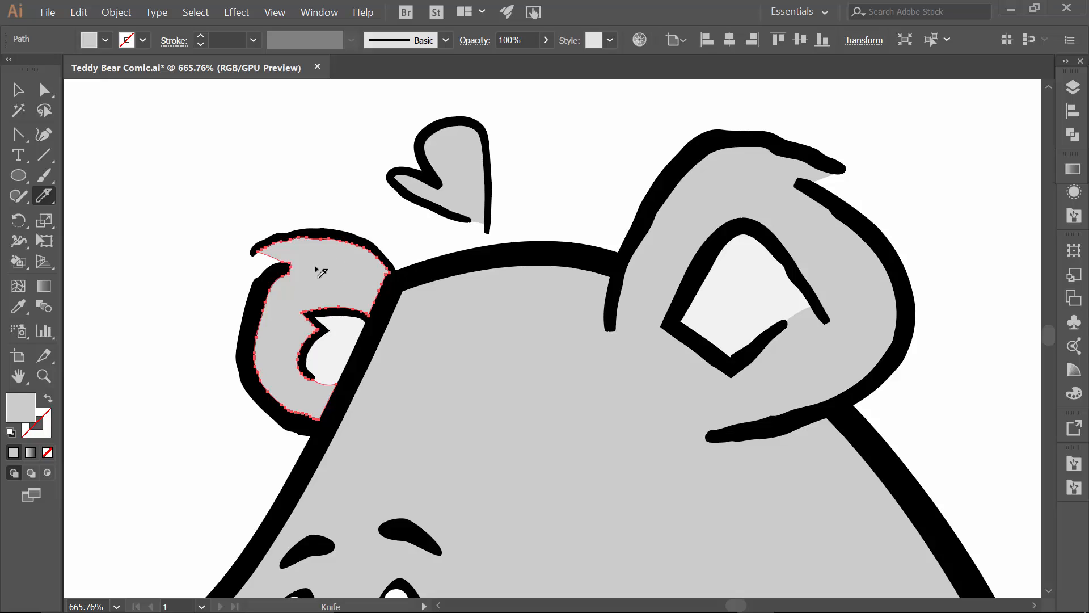
{"action": "mouse_move", "coordinate": [252, 357]}
{"action": "left_mouse_down"}
{"action": "mouse_move", "coordinate": [278, 302]}
{"action": "mouse_move", "coordinate": [307, 283]}
{"action": "mouse_move", "coordinate": [358, 278]}
{"action": "mouse_move", "coordinate": [397, 298]}
{"action": "left_mouse_up"}
{"action": "key", "text": "v"}
{"action": "left_click", "coordinate": [244, 223]}
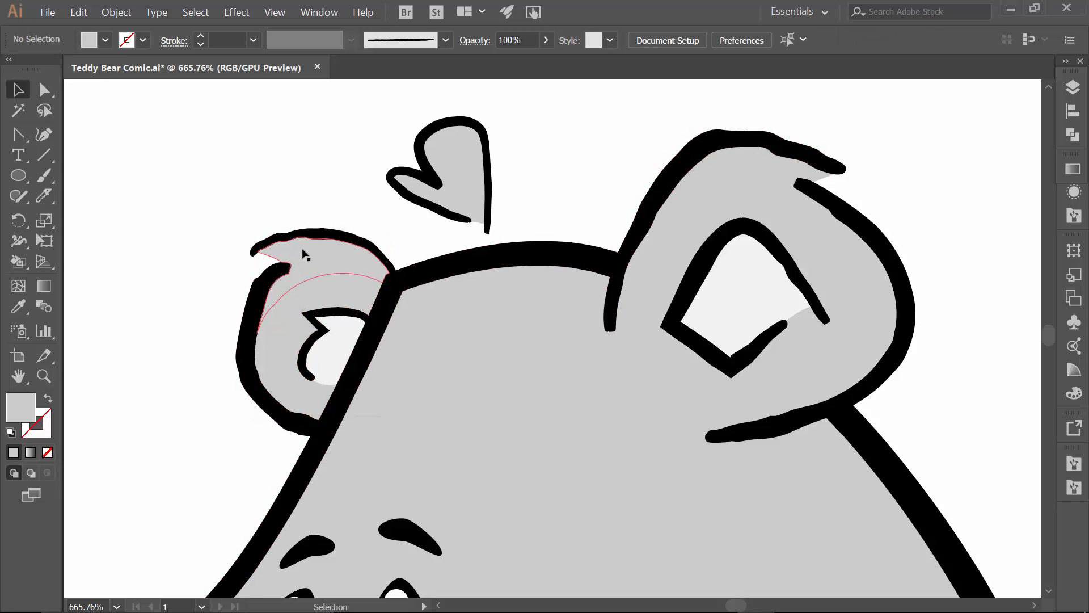
- Fill the upper piece of the far ear with the light grey swatch
{"action": "left_click", "coordinate": [304, 250]}
{"action": "left_click", "coordinate": [106, 40]}
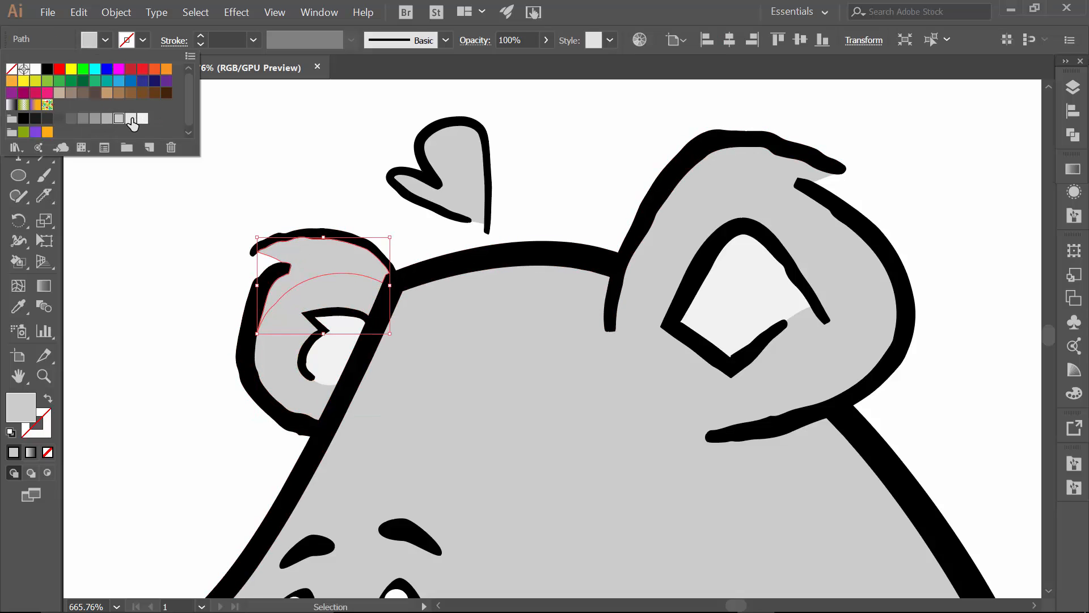
{"action": "left_click", "coordinate": [130, 119]}
{"action": "left_click", "coordinate": [270, 159]}
{"action": "left_click", "coordinate": [270, 159]}
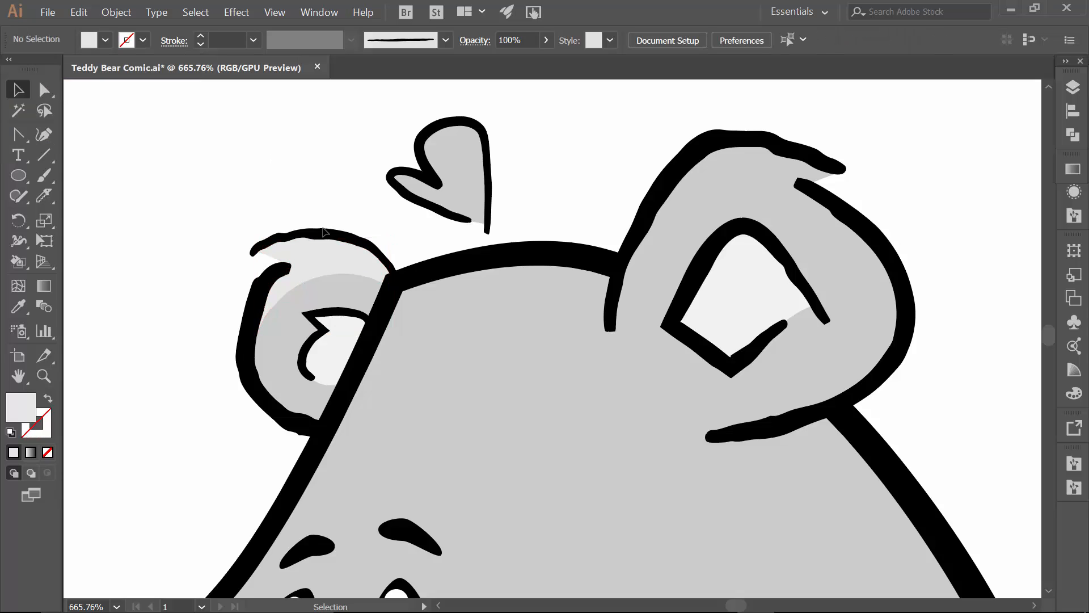
- Cut a curved highlight strip from the head's grey fill with the Knife, running from above the brow over the forehead to the near ear
{"action": "scroll", "coordinate": [469, 306], "scroll_direction": "down", "scroll_amount": 3}
{"action": "scroll", "coordinate": [442, 274], "scroll_direction": "right", "scroll_amount": 1}
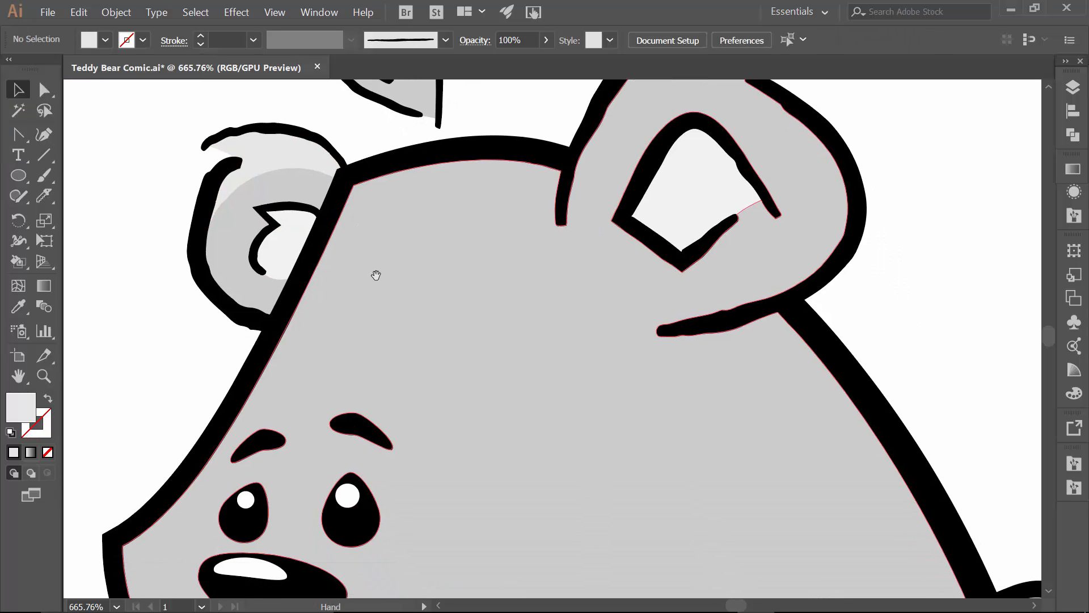
{"action": "left_click", "coordinate": [360, 310]}
{"action": "left_click", "coordinate": [44, 196]}
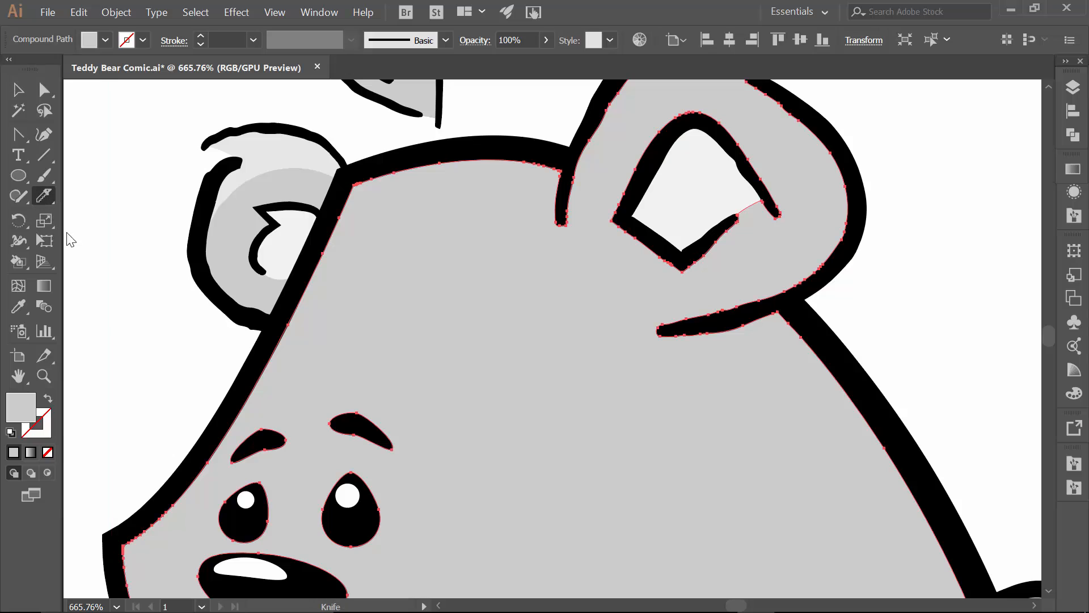
{"action": "mouse_move", "coordinate": [198, 480]}
{"action": "left_mouse_down"}
{"action": "mouse_move", "coordinate": [297, 355]}
{"action": "mouse_move", "coordinate": [391, 193]}
{"action": "mouse_move", "coordinate": [522, 189]}
{"action": "mouse_move", "coordinate": [567, 204]}
{"action": "mouse_move", "coordinate": [564, 221]}
{"action": "left_mouse_up"}
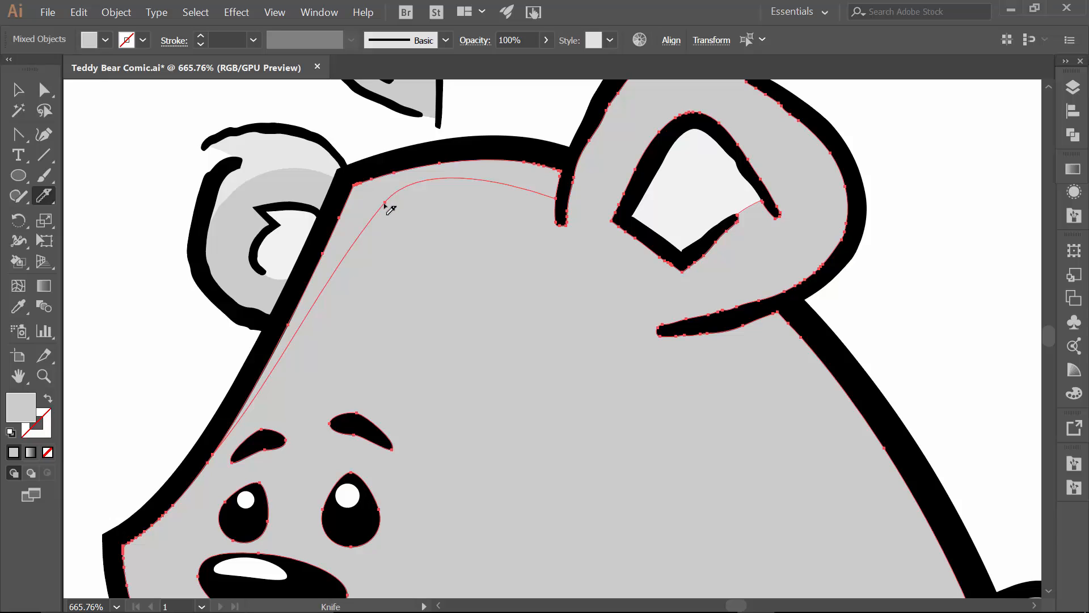
{"action": "key", "text": "ctrl+z"}
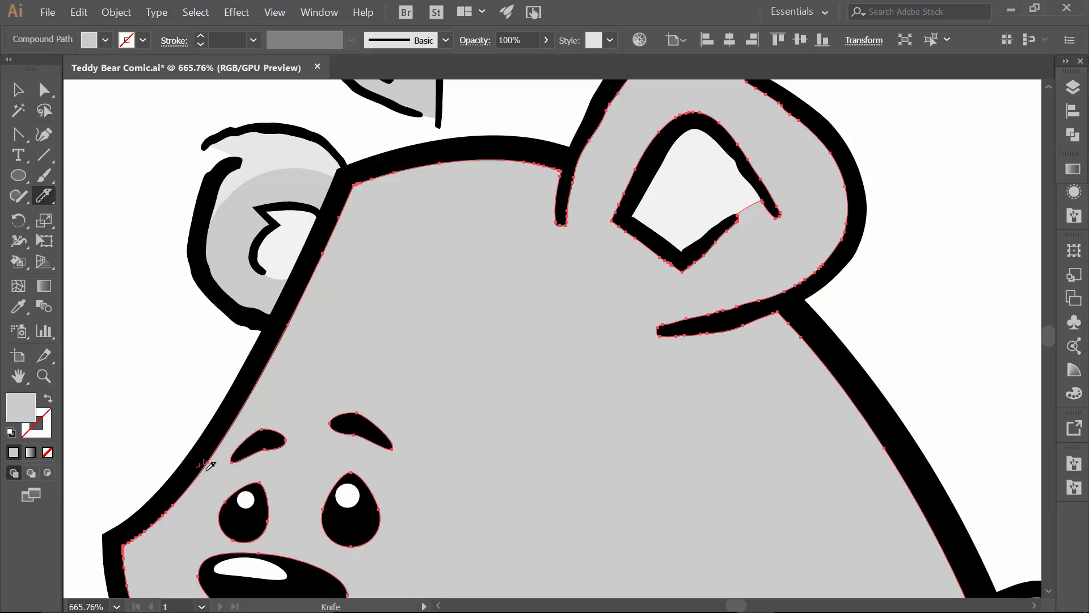
{"action": "mouse_move", "coordinate": [204, 462]}
{"action": "left_mouse_down"}
{"action": "mouse_move", "coordinate": [278, 374]}
{"action": "mouse_move", "coordinate": [373, 210]}
{"action": "mouse_move", "coordinate": [408, 193]}
{"action": "mouse_move", "coordinate": [572, 201]}
{"action": "left_mouse_up"}
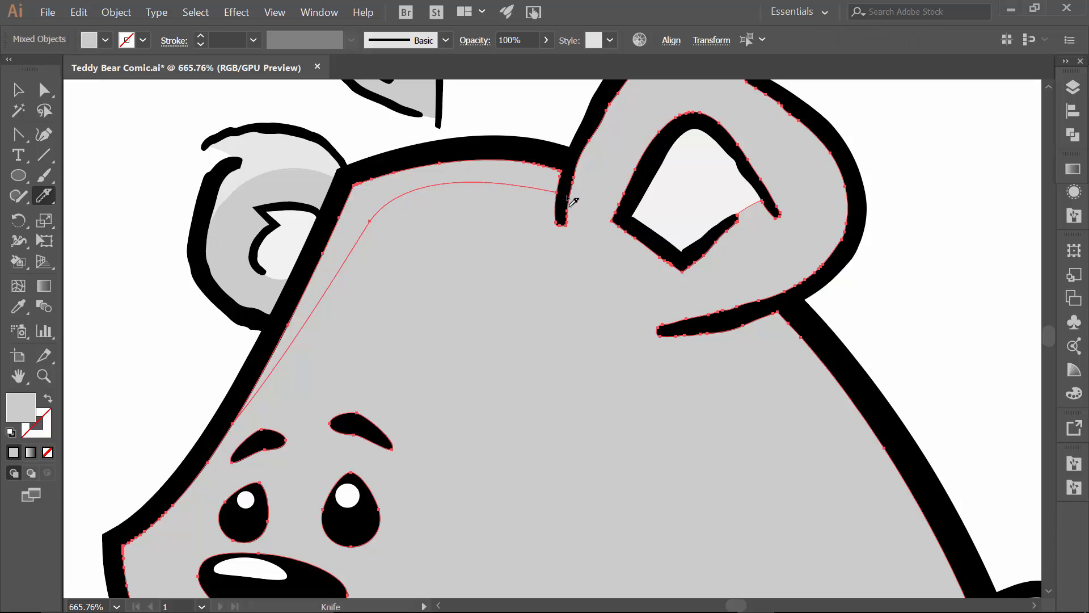
{"action": "key", "text": "v"}
{"action": "left_click", "coordinate": [357, 140]}
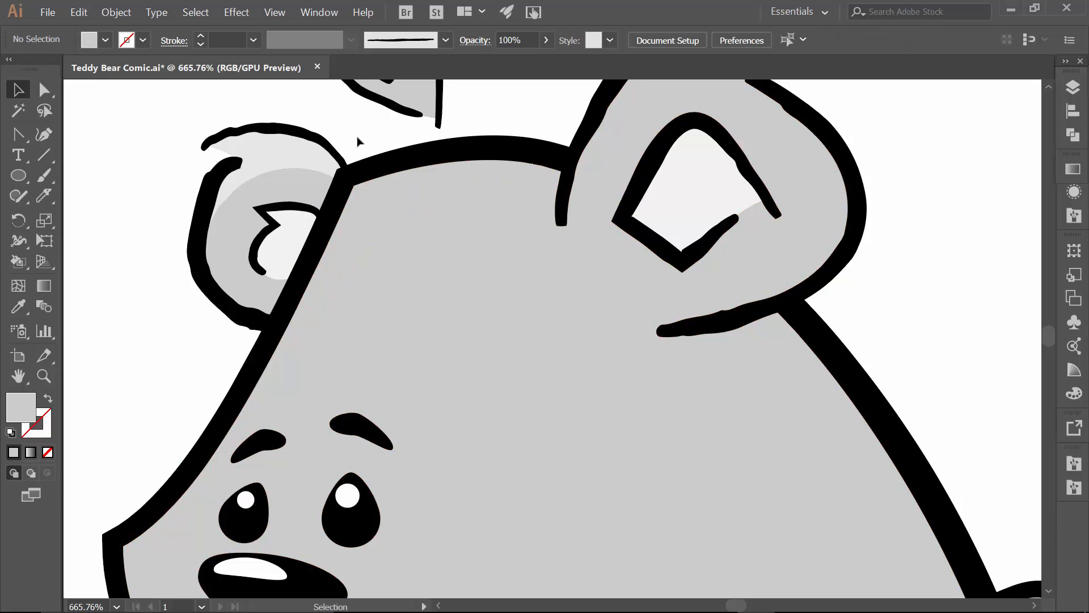
- Fill the cut strip along the forehead with the light grey swatch
{"action": "left_click", "coordinate": [411, 184]}
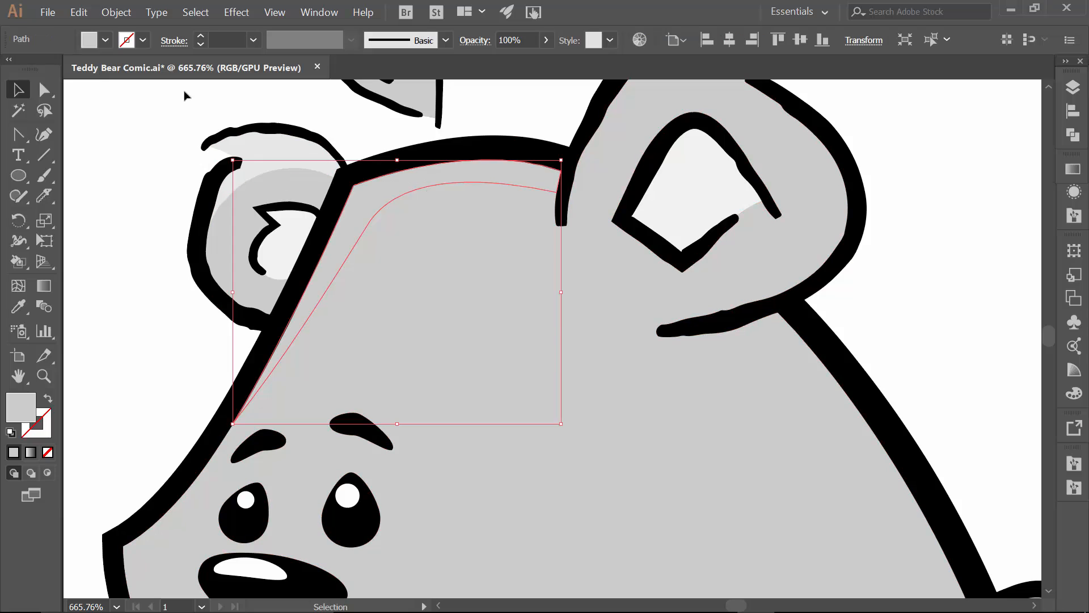
{"action": "left_click", "coordinate": [100, 45]}
{"action": "left_click", "coordinate": [130, 117]}
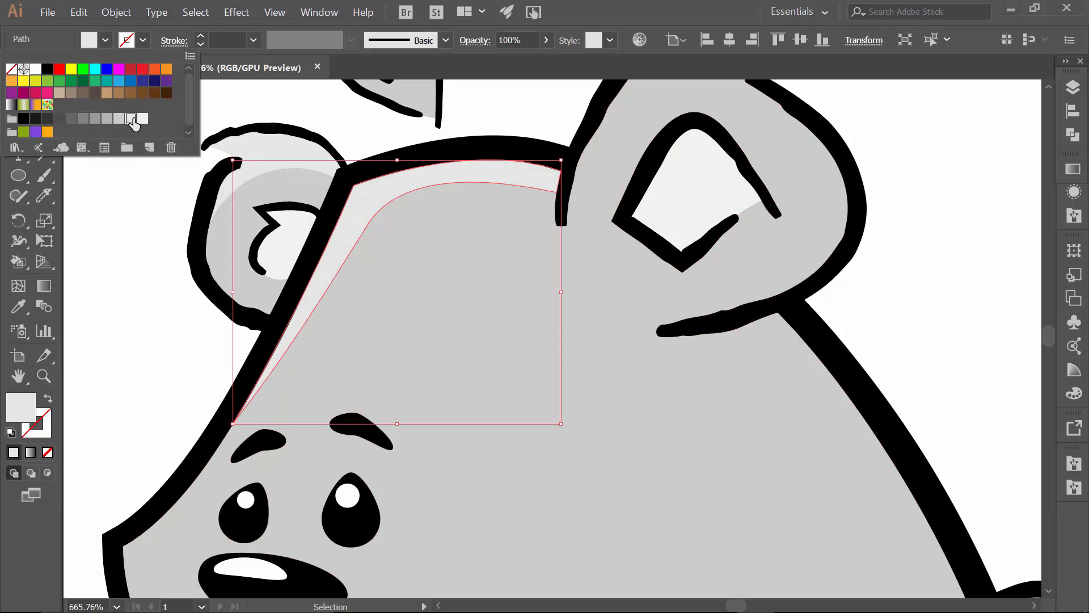
{"action": "left_click", "coordinate": [125, 289]}
- Cut a curved highlight piece from the top of the near ear's grey fill with the Knife
{"action": "left_click_drag", "start_coordinate": [584, 224], "coordinate": [496, 365]}
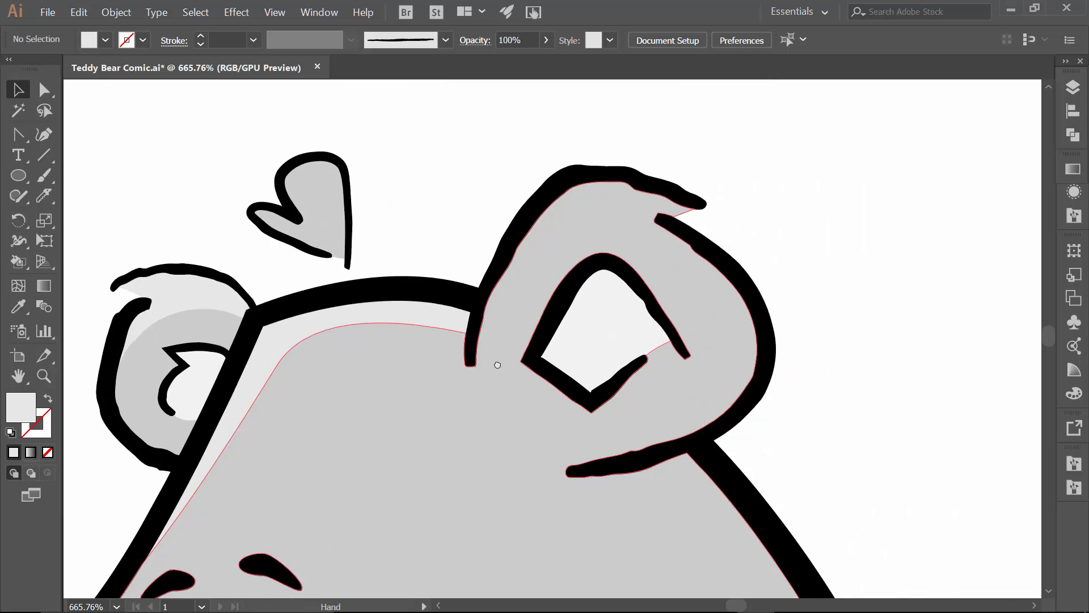
{"action": "left_click", "coordinate": [515, 276]}
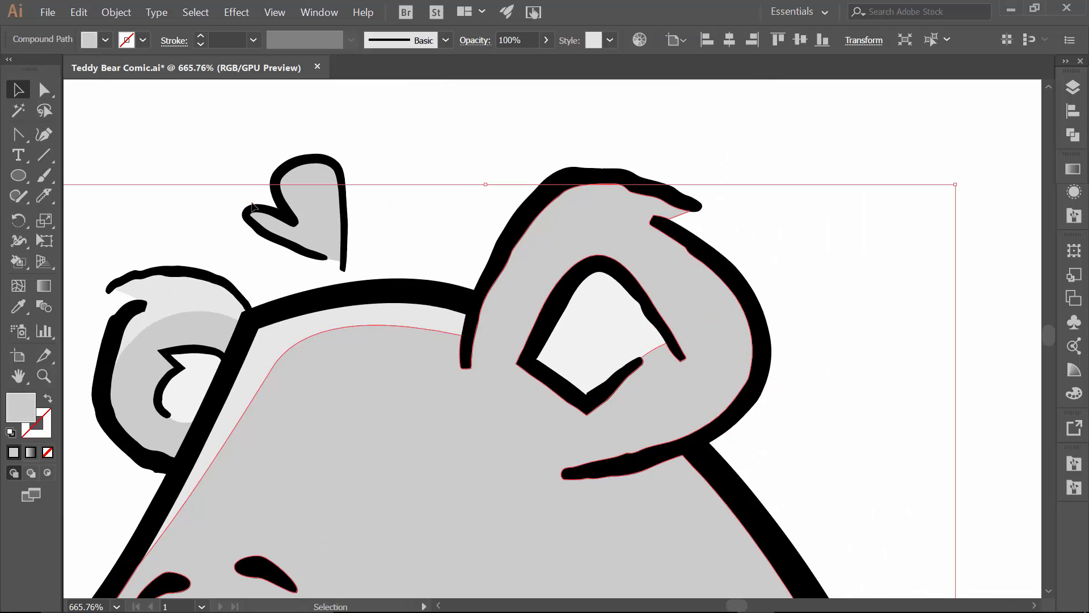
{"action": "left_click", "coordinate": [48, 189]}
{"action": "mouse_move", "coordinate": [481, 317]}
{"action": "left_mouse_down"}
{"action": "mouse_move", "coordinate": [512, 250]}
{"action": "mouse_move", "coordinate": [543, 232]}
{"action": "mouse_move", "coordinate": [604, 215]}
{"action": "mouse_move", "coordinate": [673, 234]}
{"action": "left_mouse_up"}
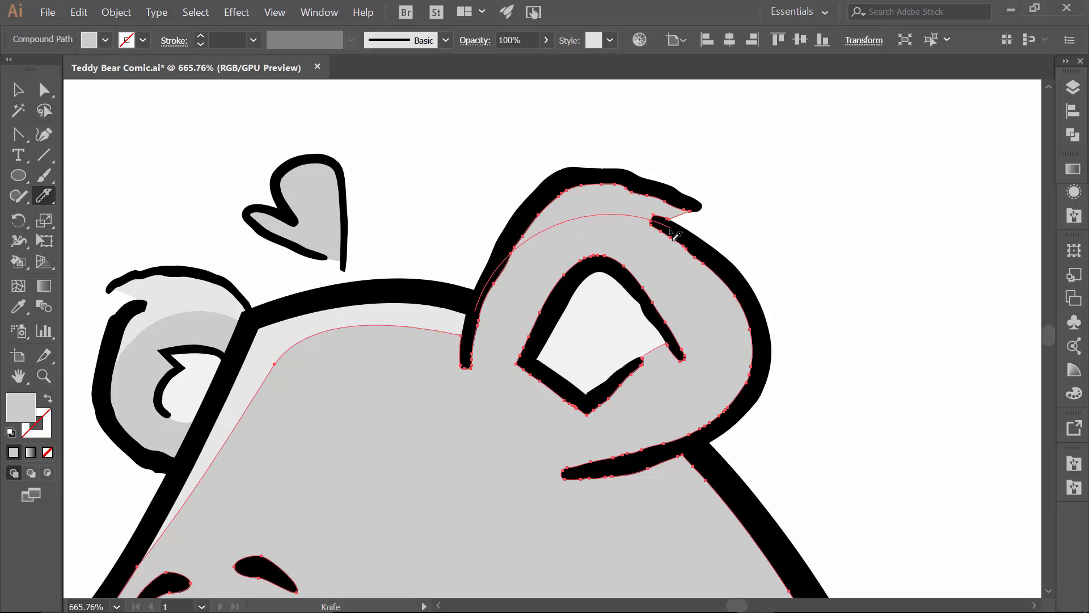
{"action": "key", "text": "v"}
{"action": "left_click", "coordinate": [569, 164]}
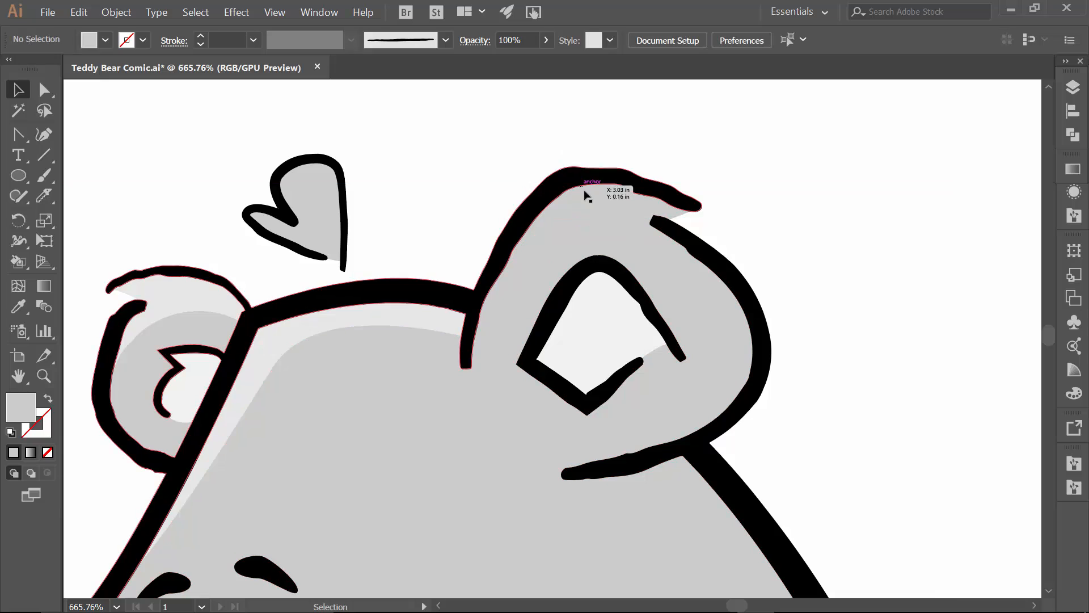
- Fill the cut piece at the top of the near ear with the light grey swatch
{"action": "left_click", "coordinate": [587, 197]}
{"action": "left_click", "coordinate": [100, 40]}
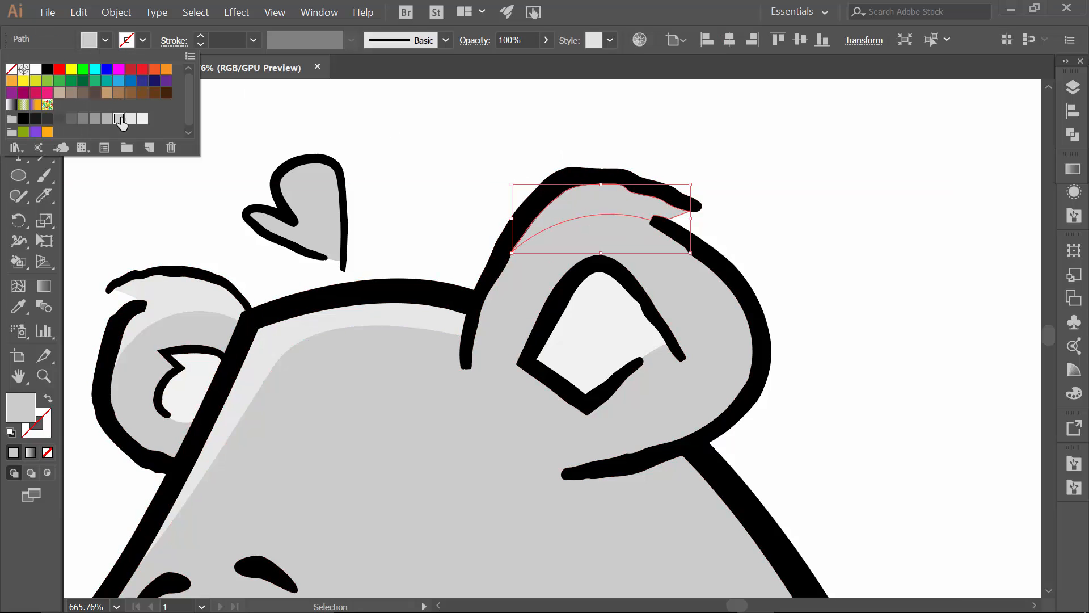
{"action": "left_click", "coordinate": [129, 121]}
{"action": "left_click", "coordinate": [375, 124]}
{"action": "left_click", "coordinate": [405, 163]}
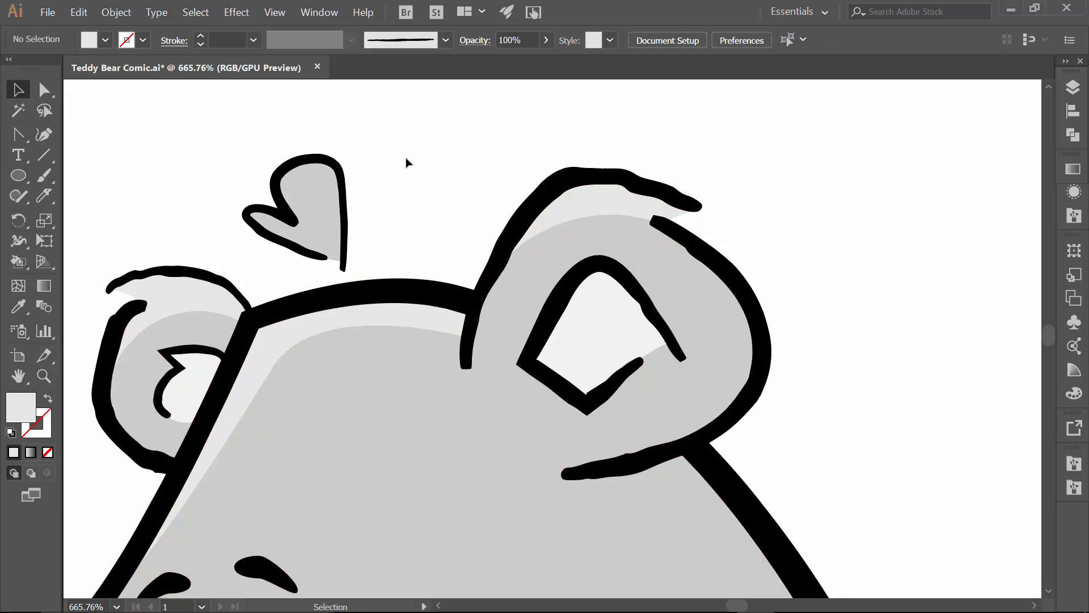
- Cut a thin highlight piece from the top of the heart-shaped tuft above the head with the Knife
{"action": "left_click", "coordinate": [313, 212]}
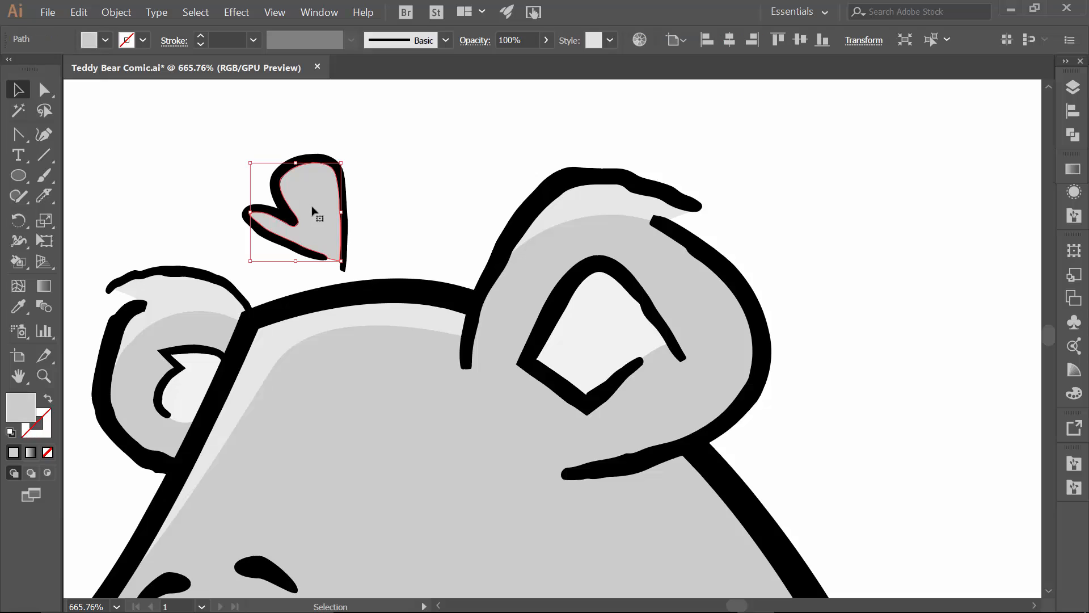
{"action": "left_click", "coordinate": [45, 195]}
{"action": "mouse_move", "coordinate": [267, 197]}
{"action": "left_mouse_down"}
{"action": "mouse_move", "coordinate": [333, 173]}
{"action": "mouse_move", "coordinate": [372, 200]}
{"action": "left_mouse_up"}
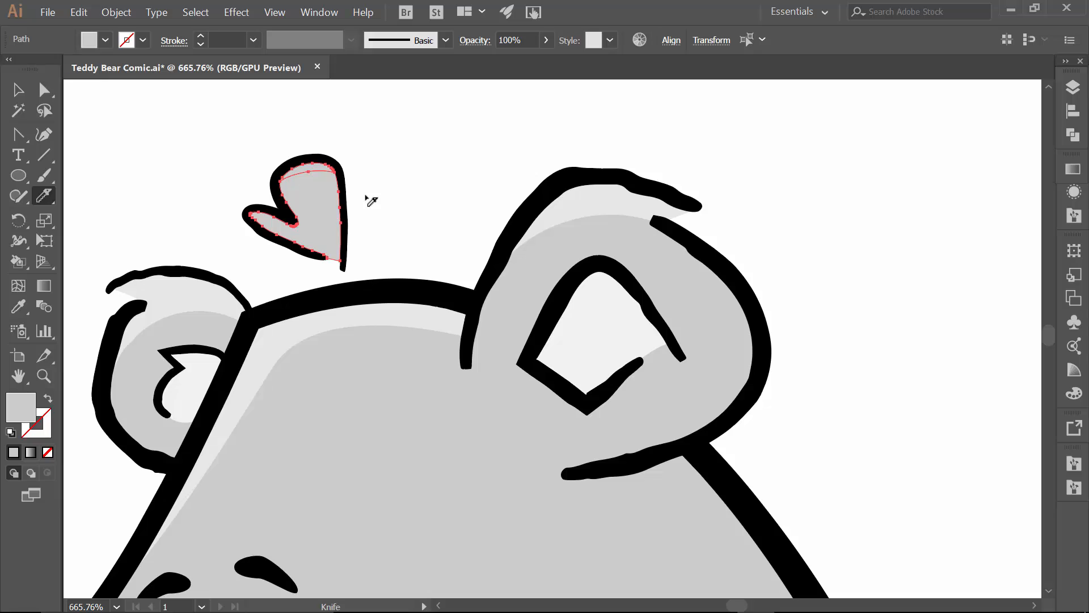
{"action": "key", "text": "v"}
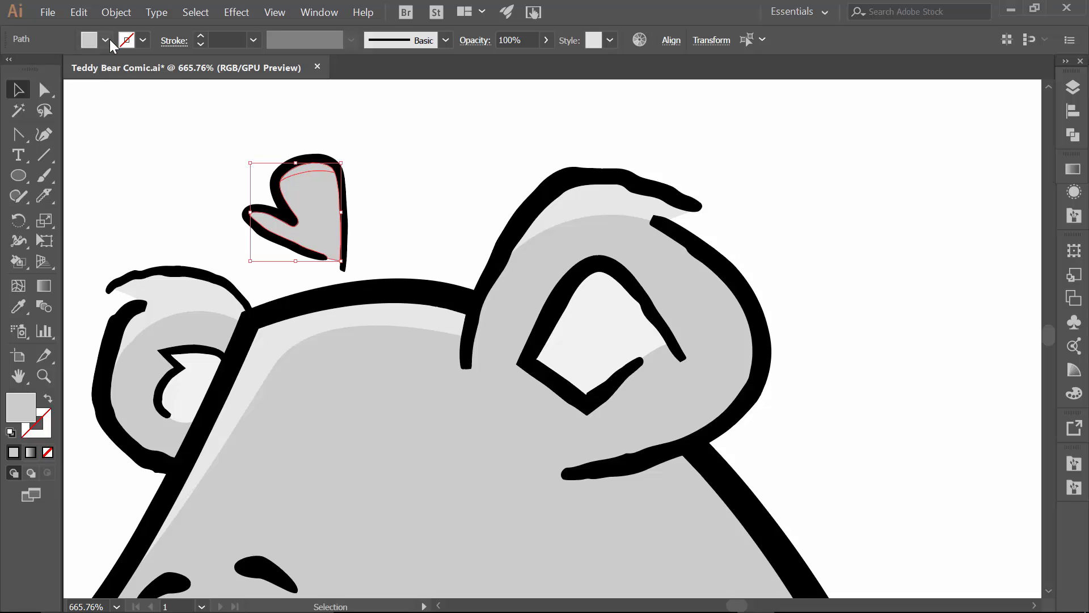
{"action": "left_click", "coordinate": [107, 40]}
{"action": "left_click", "coordinate": [142, 118]}
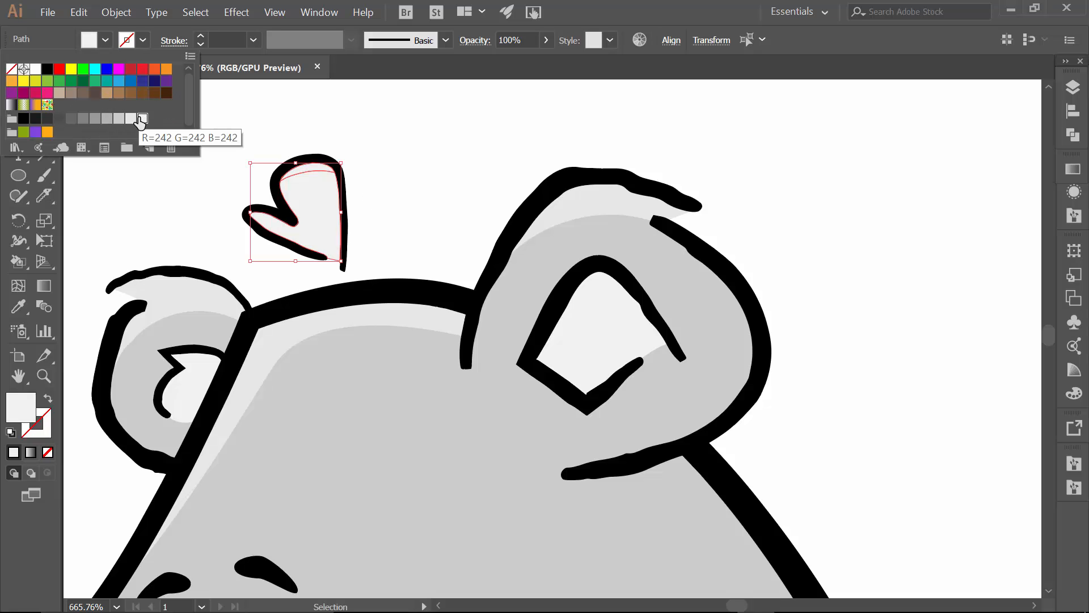
{"action": "key", "text": "Escape"}
{"action": "left_click", "coordinate": [220, 110]}
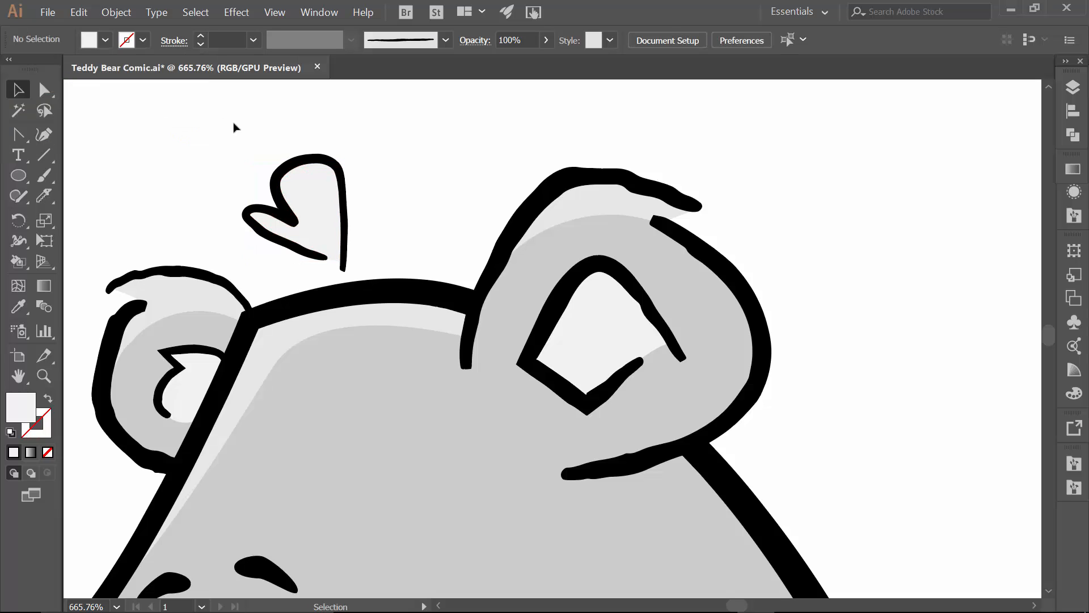
{"action": "key", "text": "ctrl+z"}
- Fill only the thin upper piece of the heart-shaped tuft with the light grey swatch
{"action": "left_click", "coordinate": [352, 160]}
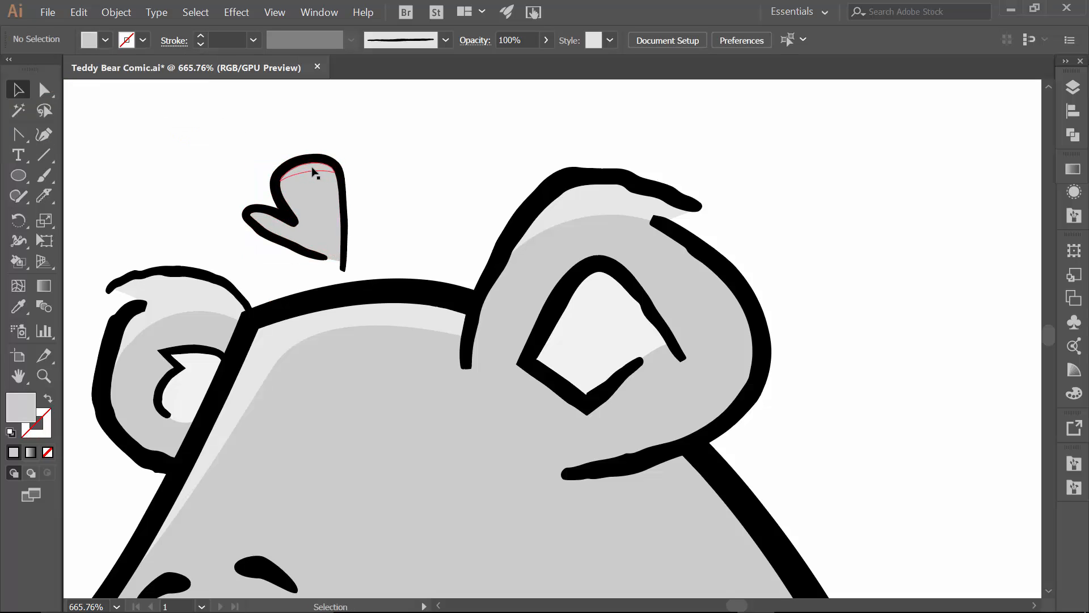
{"action": "left_click", "coordinate": [315, 173]}
{"action": "left_click", "coordinate": [105, 39]}
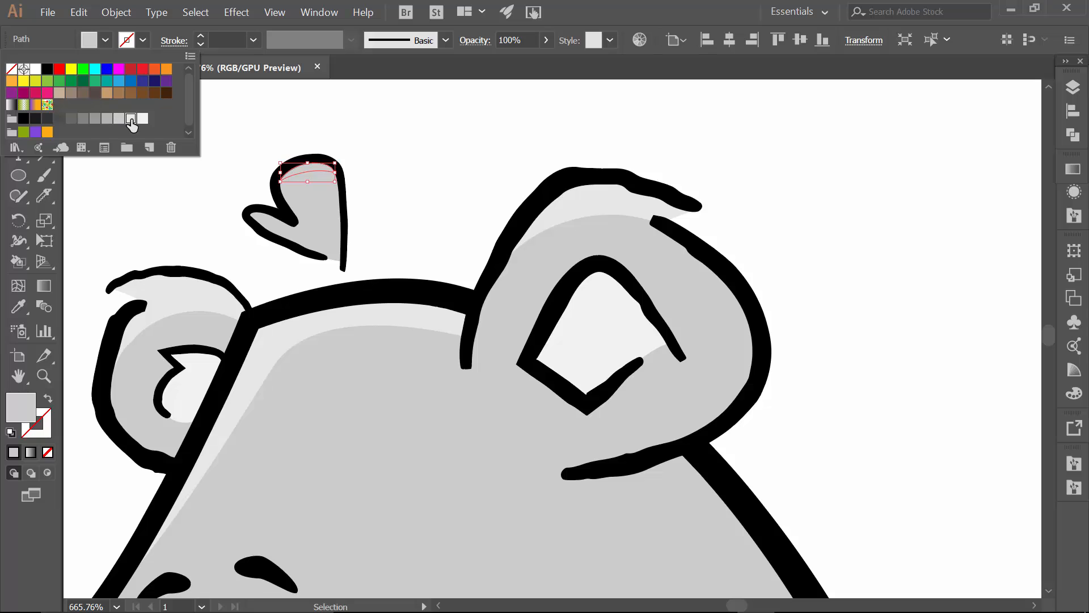
{"action": "left_click", "coordinate": [138, 119]}
{"action": "key", "text": "Escape"}
{"action": "left_click", "coordinate": [361, 145]}
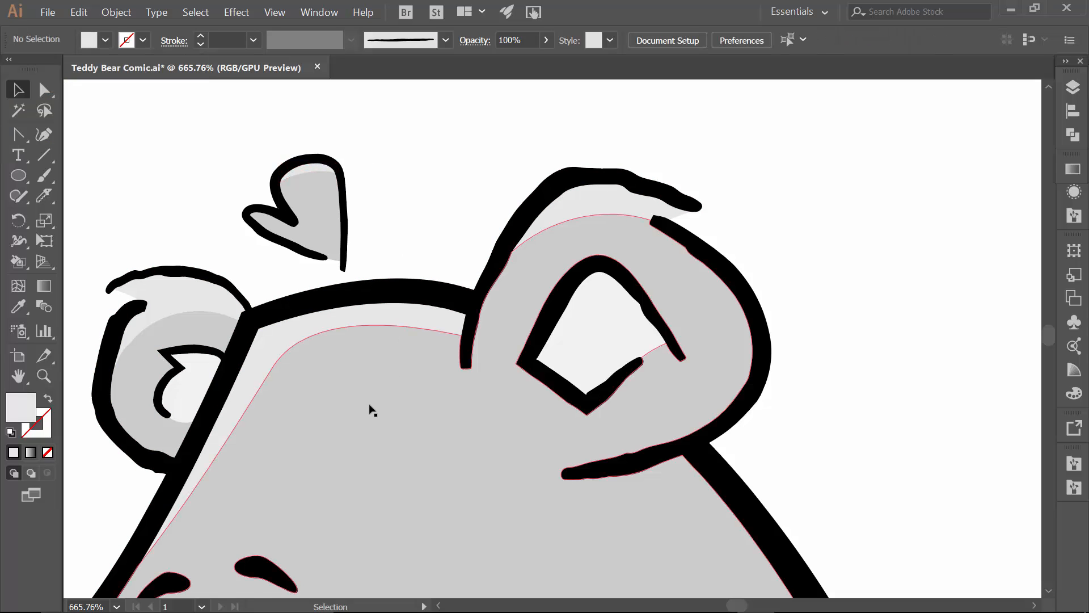
- Cut a curved highlight piece from the top of the raised paw's grey fill with the Knife
{"action": "left_click_drag", "start_coordinate": [369, 408], "coordinate": [316, 165]}
{"action": "left_click_drag", "start_coordinate": [384, 299], "coordinate": [186, 153]}
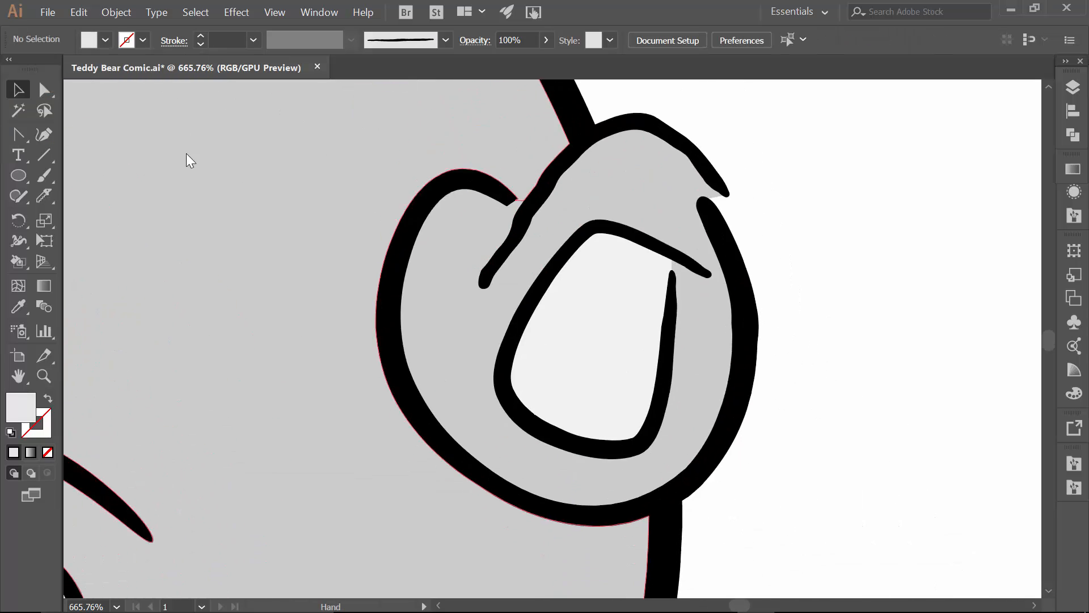
{"action": "left_click", "coordinate": [454, 258]}
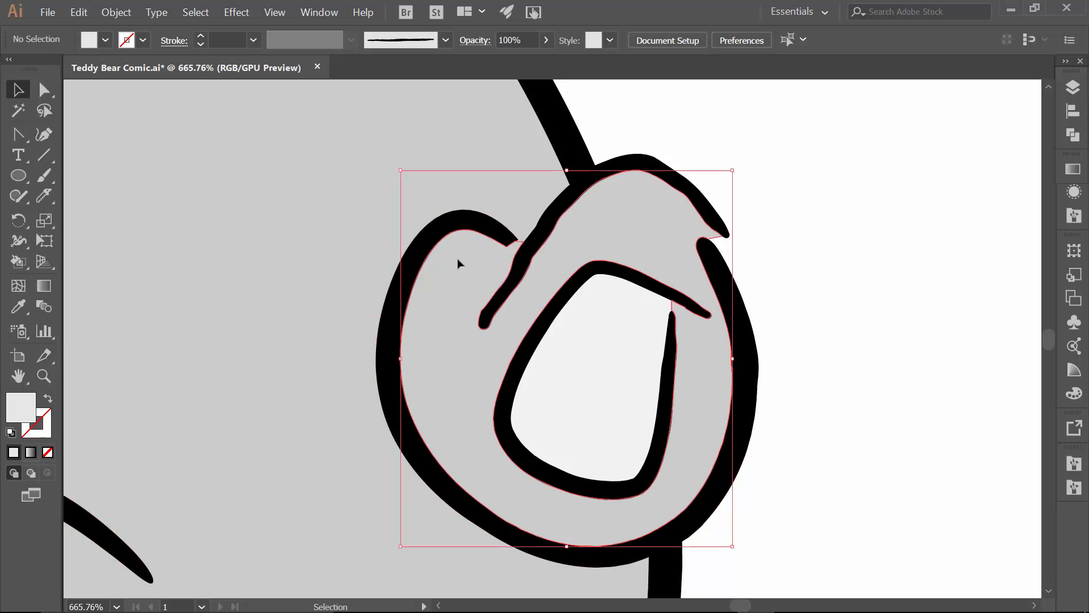
{"action": "left_click", "coordinate": [44, 195]}
{"action": "mouse_move", "coordinate": [392, 396]}
{"action": "left_mouse_down"}
{"action": "mouse_move", "coordinate": [411, 322]}
{"action": "mouse_move", "coordinate": [447, 280]}
{"action": "mouse_move", "coordinate": [522, 265]}
{"action": "mouse_move", "coordinate": [602, 187]}
{"action": "mouse_move", "coordinate": [639, 192]}
{"action": "mouse_move", "coordinate": [706, 249]}
{"action": "left_mouse_up"}
{"action": "key", "text": "v"}
{"action": "left_click", "coordinate": [765, 186]}
- Fill the two cut highlight pieces at the top of the raised paw with the light grey swatch
{"action": "left_click", "coordinate": [652, 182]}
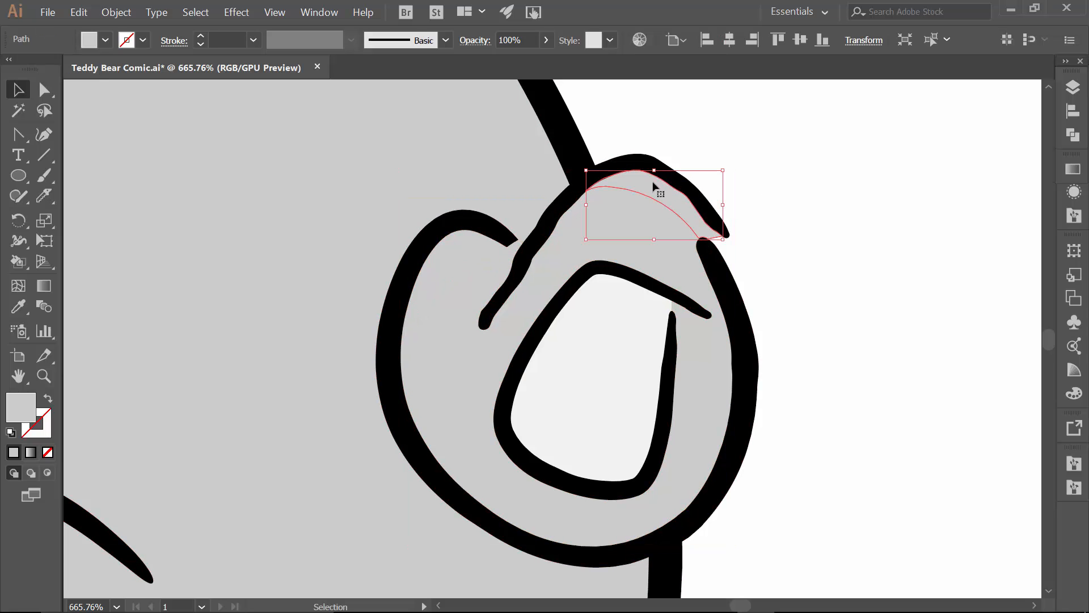
{"action": "left_click", "coordinate": [448, 242], "text": "shift"}
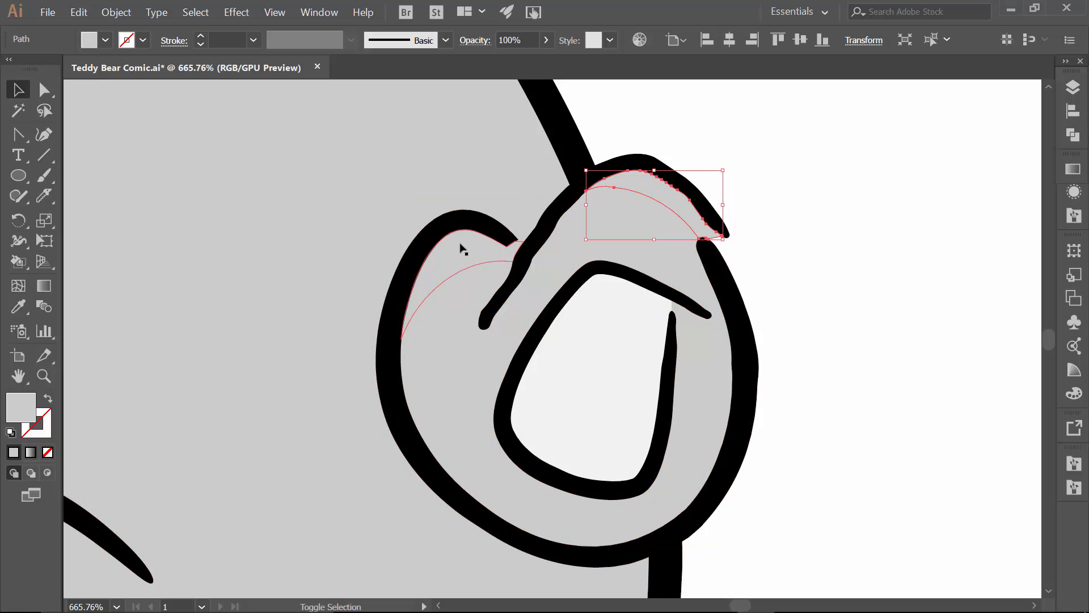
{"action": "left_click", "coordinate": [108, 39]}
{"action": "left_click", "coordinate": [131, 118]}
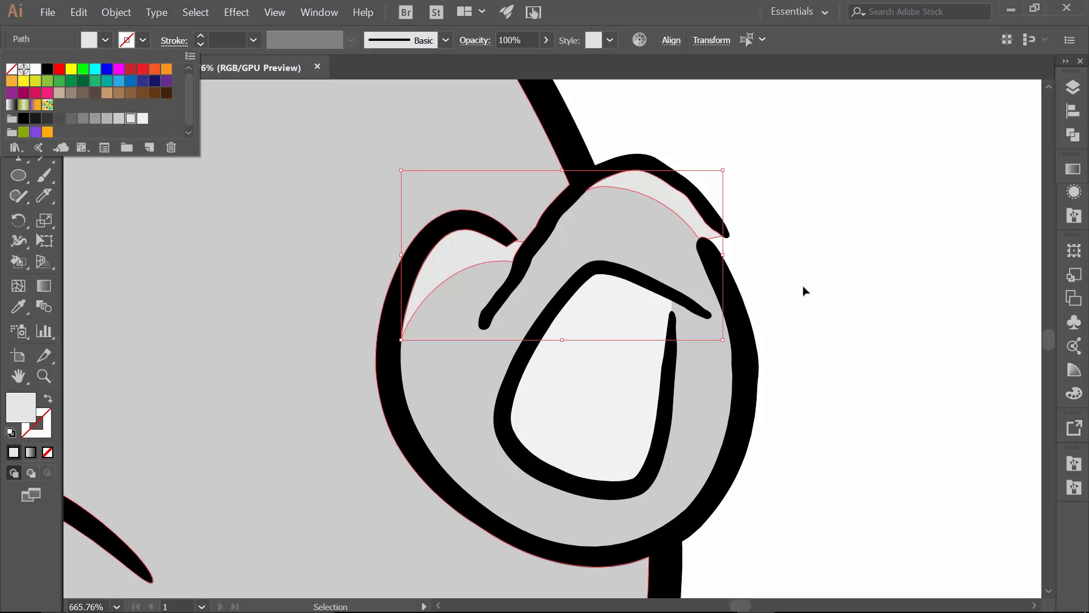
{"action": "key", "text": "Escape"}
{"action": "key", "text": "ctrl+0"}
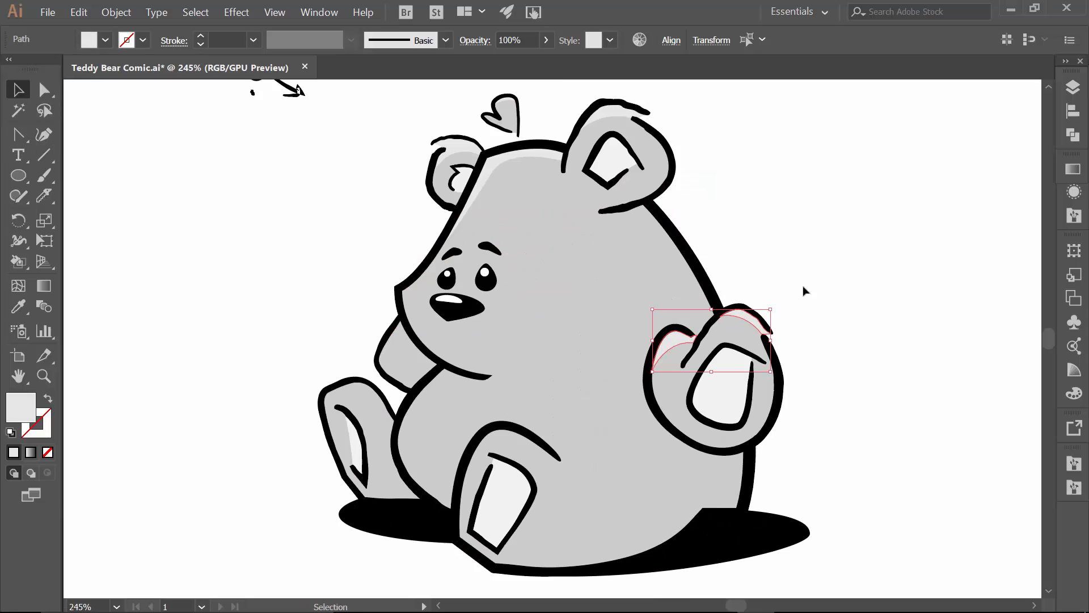
{"action": "left_click", "coordinate": [348, 361]}
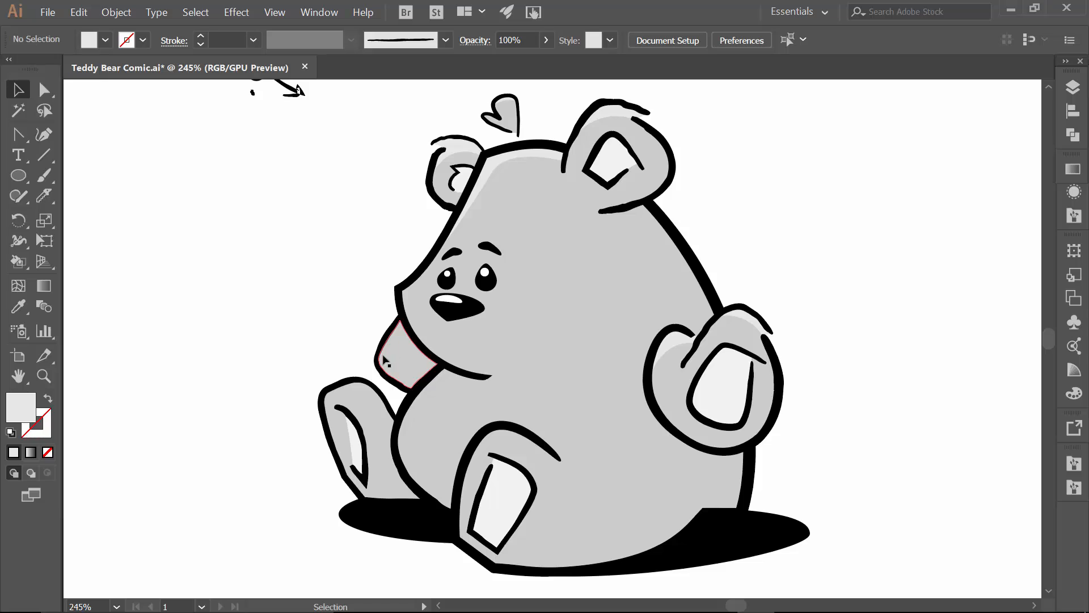
- Cut a narrow highlight piece along the outer edge of the far arm's grey fill with the Knife
{"action": "key", "text": "z"}
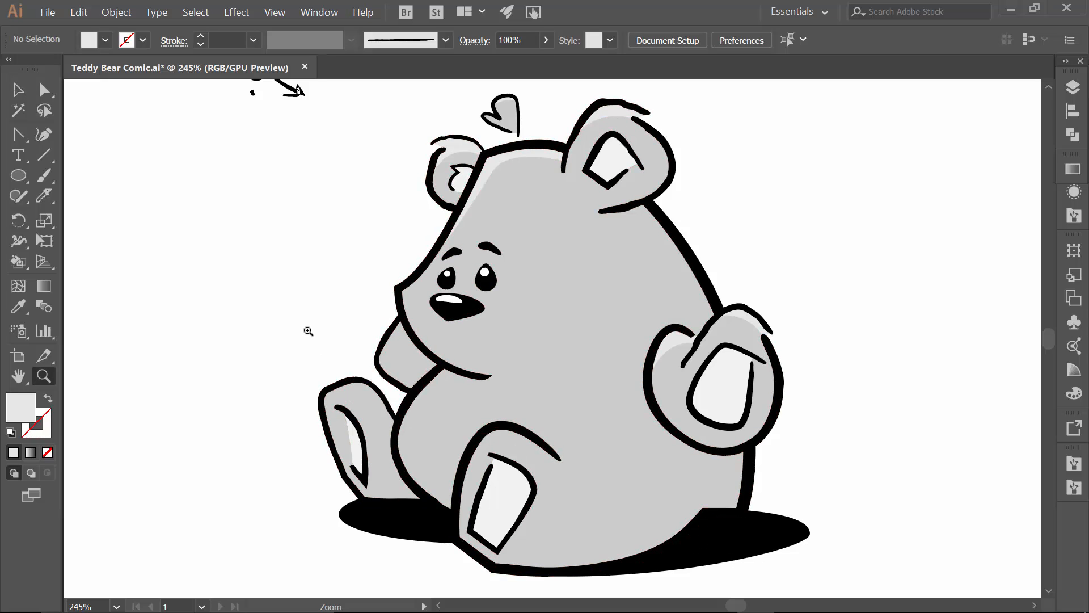
{"action": "left_click_drag", "start_coordinate": [307, 331], "coordinate": [416, 355]}
{"action": "key", "text": "space"}
{"action": "left_click_drag", "start_coordinate": [651, 424], "coordinate": [510, 323]}
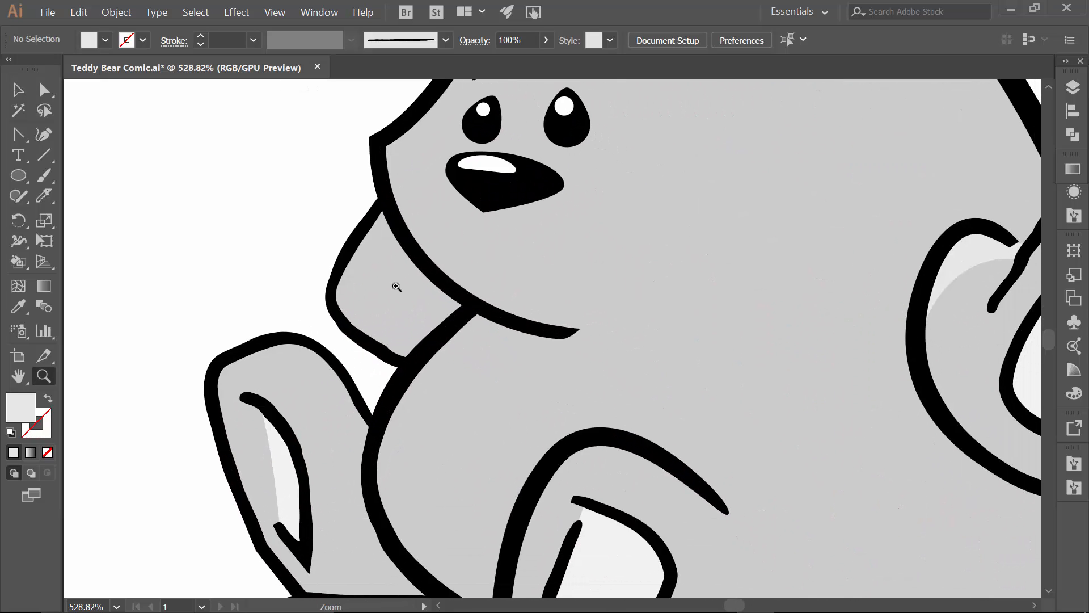
{"action": "key", "text": "v"}
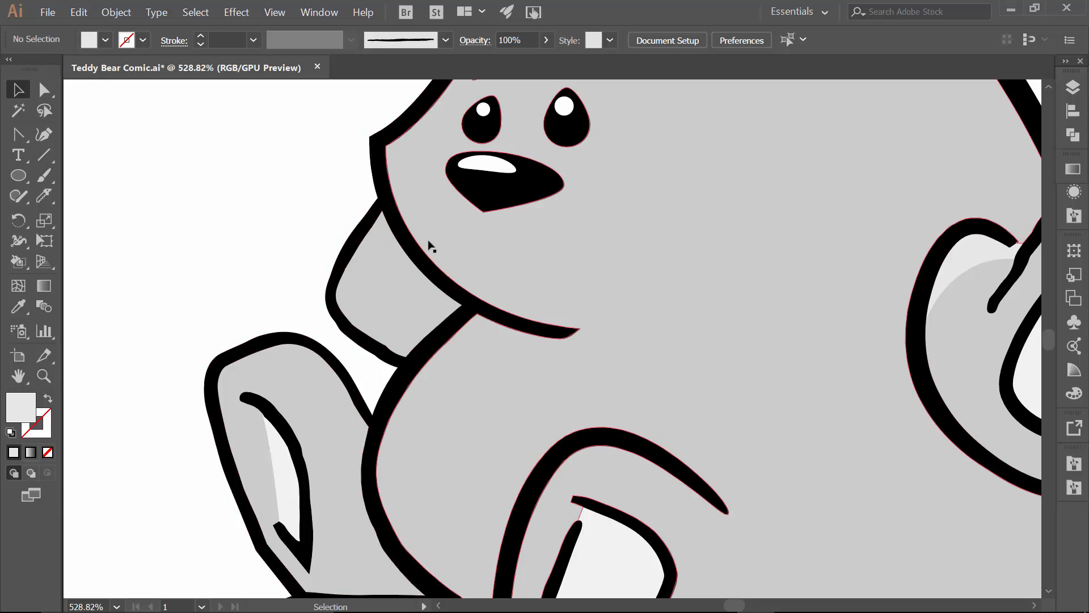
{"action": "left_click", "coordinate": [384, 277]}
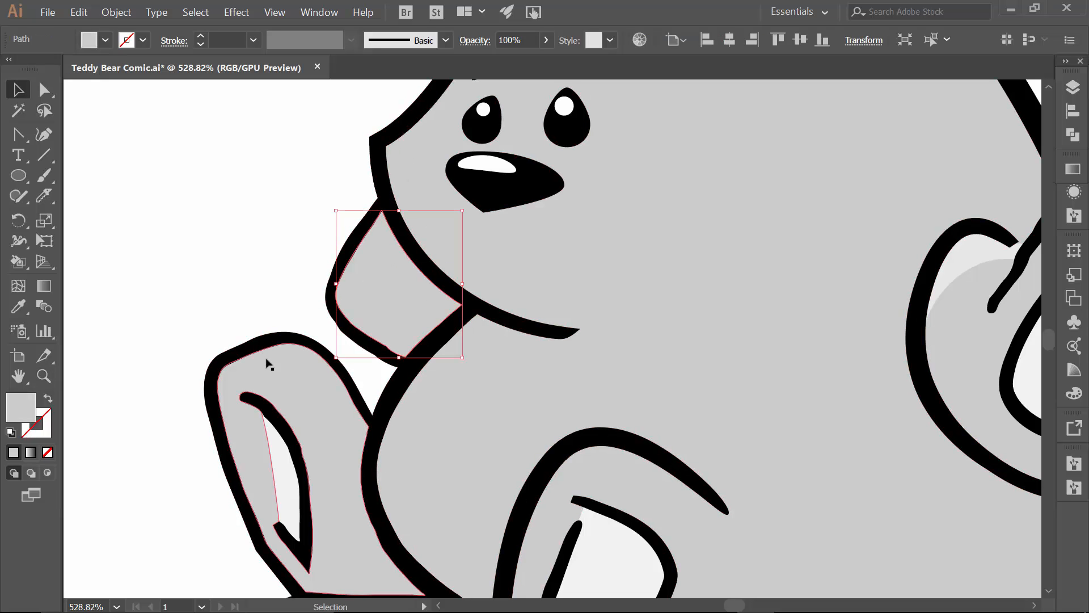
{"action": "left_click", "coordinate": [45, 196]}
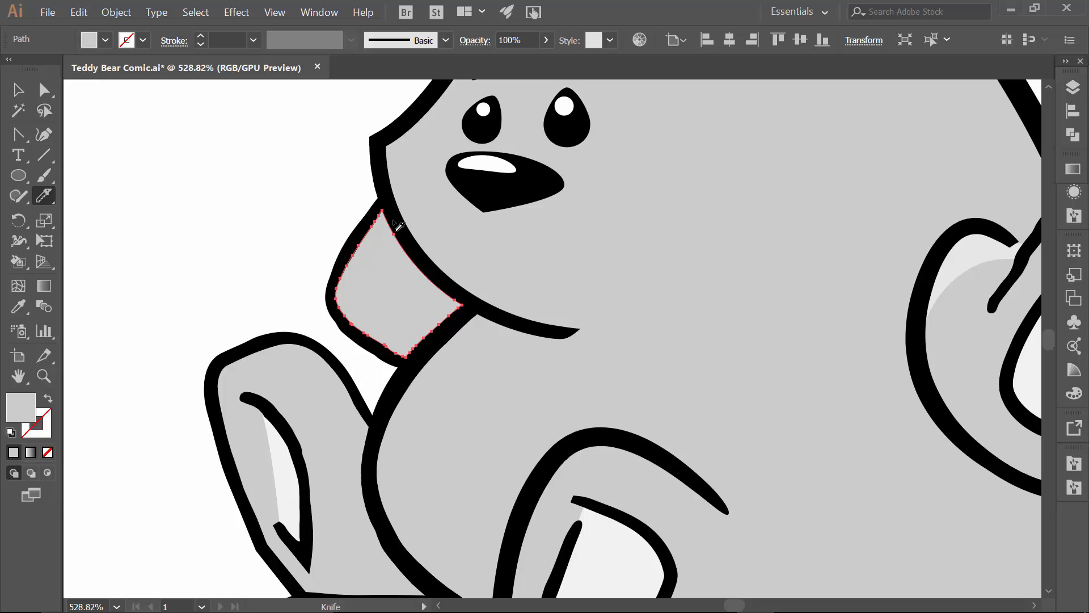
{"action": "mouse_move", "coordinate": [391, 239]}
{"action": "left_mouse_down"}
{"action": "mouse_move", "coordinate": [347, 294]}
{"action": "mouse_move", "coordinate": [338, 330]}
{"action": "mouse_move", "coordinate": [350, 372]}
{"action": "mouse_move", "coordinate": [340, 349]}
{"action": "mouse_move", "coordinate": [425, 274]}
{"action": "left_mouse_up"}
- Cut a curved highlight piece from the top of the far foot's grey fill with the Knife
{"action": "key", "text": "v"}
{"action": "left_click", "coordinate": [312, 381]}
{"action": "key", "text": "z"}
{"action": "left_click_drag", "start_coordinate": [505, 282], "coordinate": [512, 333]}
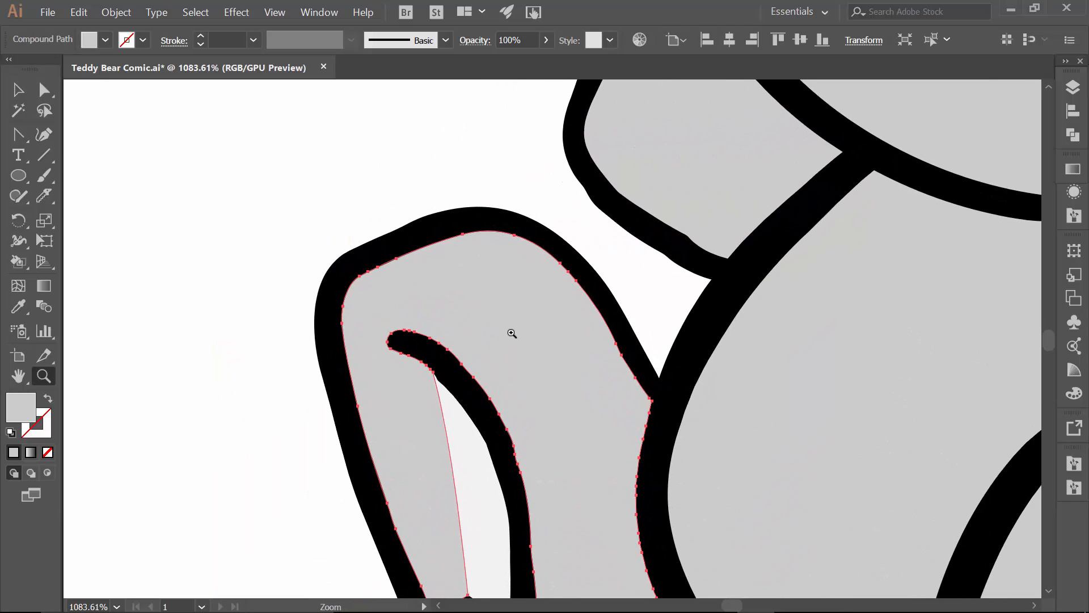
{"action": "left_click", "coordinate": [50, 194]}
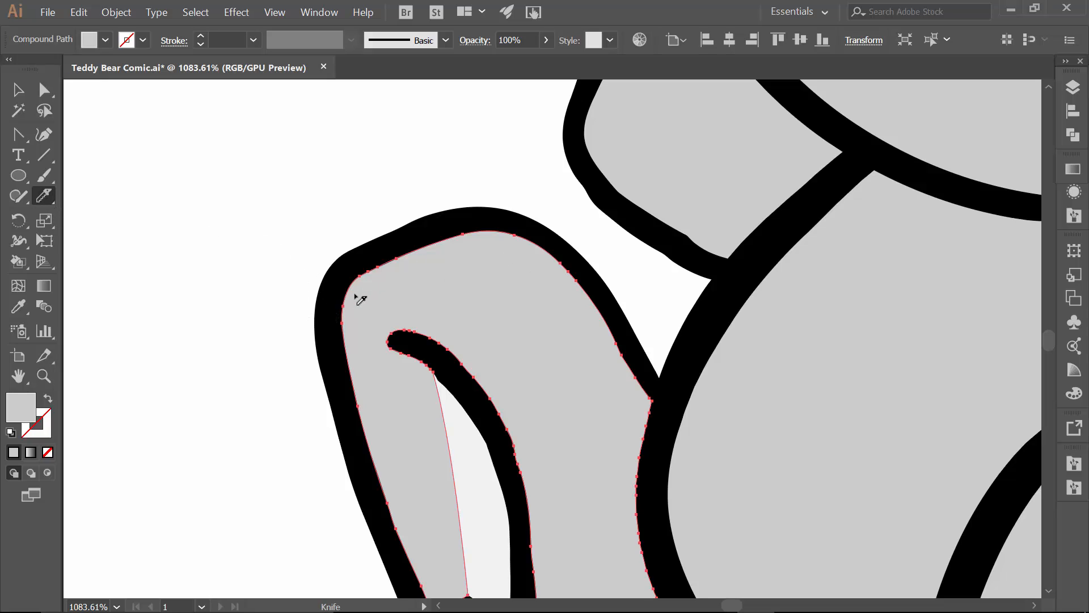
{"action": "mouse_move", "coordinate": [357, 294]}
{"action": "left_mouse_down"}
{"action": "mouse_move", "coordinate": [474, 263]}
{"action": "mouse_move", "coordinate": [548, 273]}
{"action": "left_mouse_up"}
{"action": "mouse_move", "coordinate": [336, 311]}
{"action": "left_mouse_down"}
{"action": "mouse_move", "coordinate": [448, 263]}
{"action": "mouse_move", "coordinate": [524, 258]}
{"action": "mouse_move", "coordinate": [582, 276]}
{"action": "mouse_move", "coordinate": [637, 319]}
{"action": "left_mouse_up"}
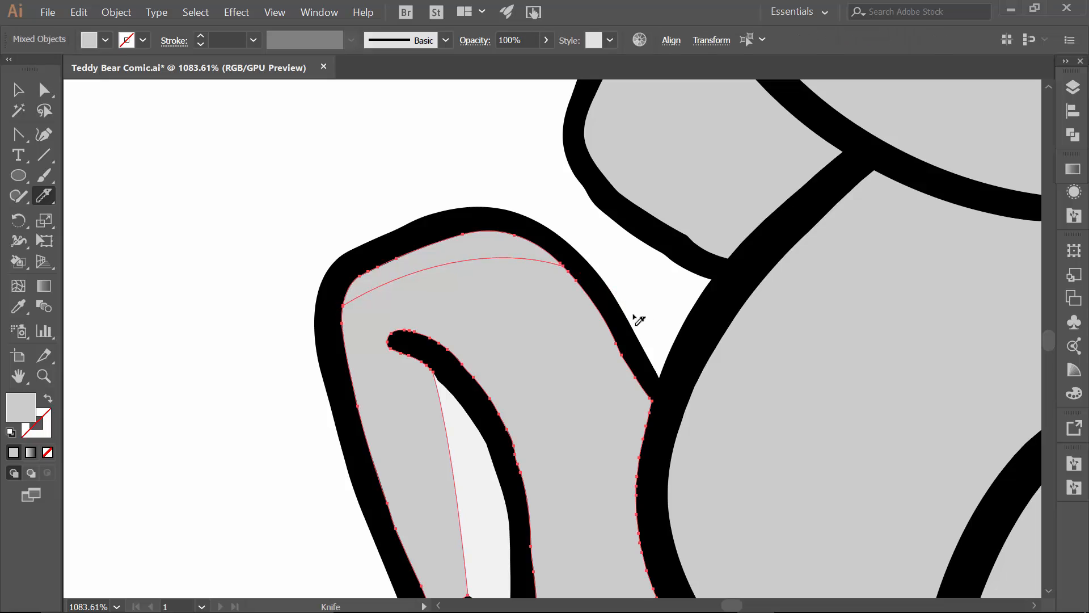
- Fill the cut piece at the top of the far foot with the light grey swatch
{"action": "key", "text": "v"}
{"action": "left_click", "coordinate": [494, 185]}
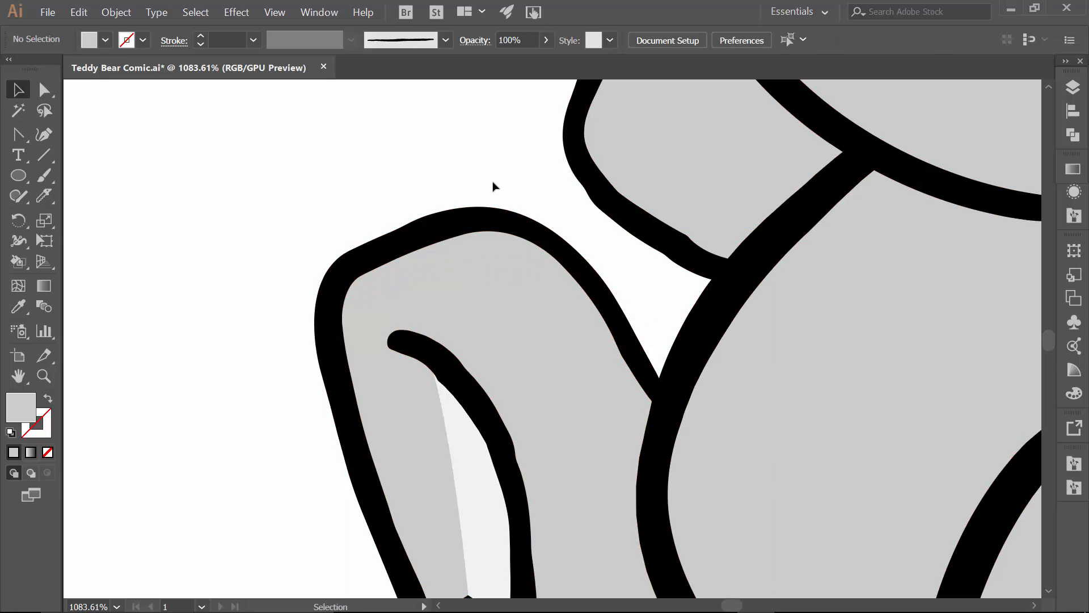
{"action": "left_click", "coordinate": [476, 251]}
{"action": "left_click", "coordinate": [106, 40]}
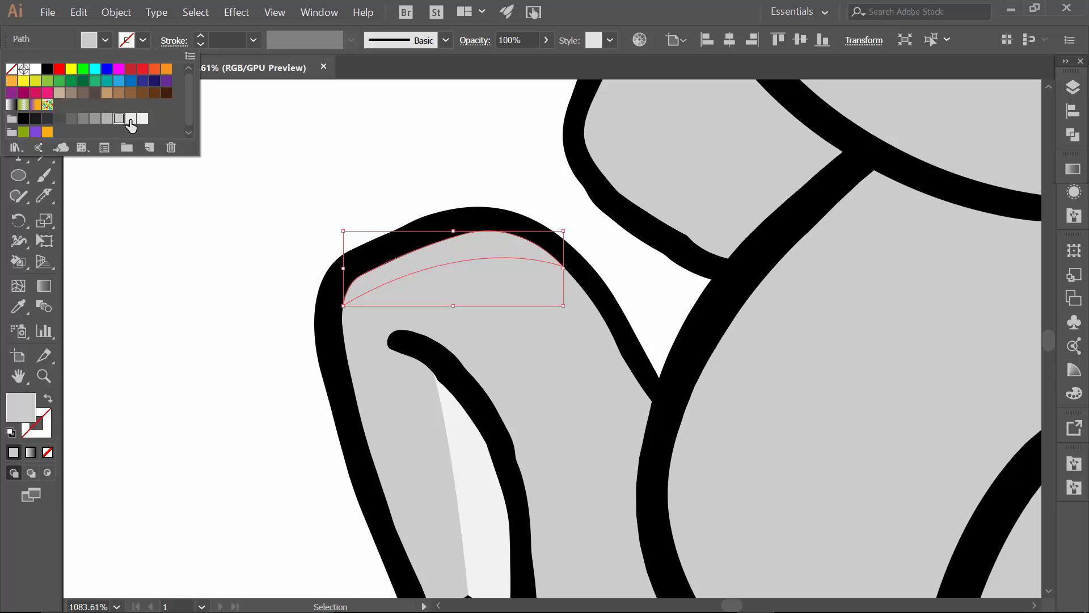
{"action": "left_click", "coordinate": [131, 119]}
{"action": "left_click", "coordinate": [383, 169]}
{"action": "left_click", "coordinate": [470, 169]}
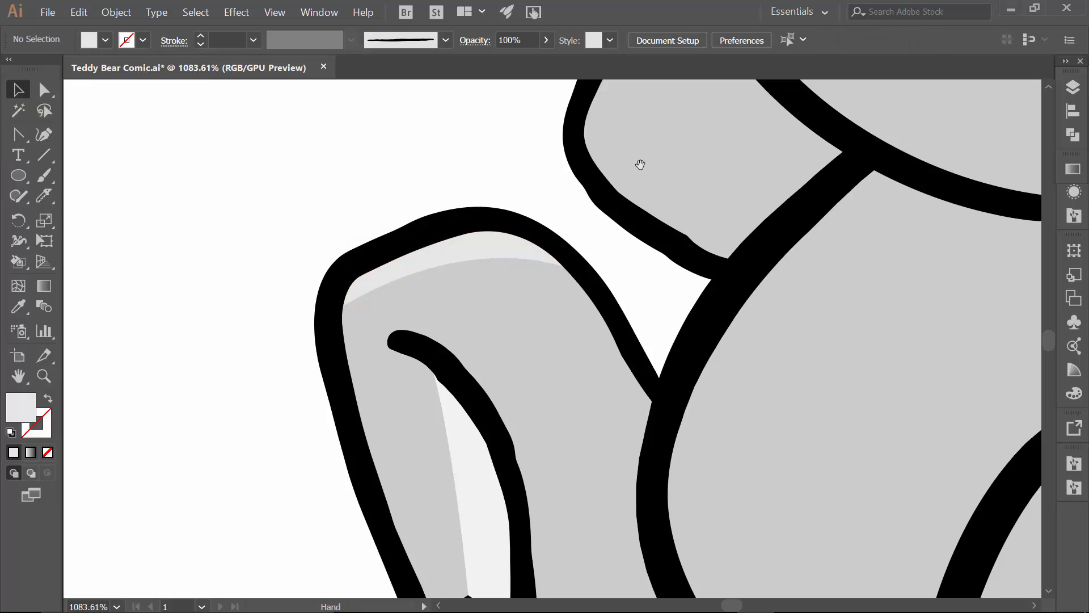
- Fill the cut piece along the far arm's outer edge with the light grey swatch
{"action": "left_click_drag", "start_coordinate": [640, 164], "coordinate": [418, 261]}
{"action": "left_click", "coordinate": [406, 173]}
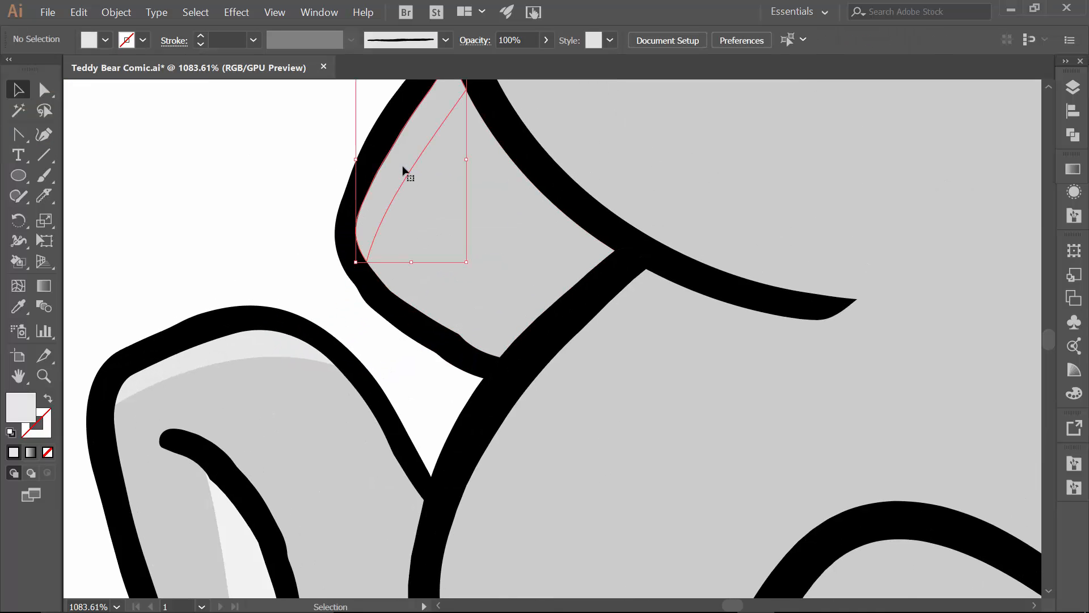
{"action": "left_click", "coordinate": [120, 41]}
{"action": "left_click", "coordinate": [131, 119]}
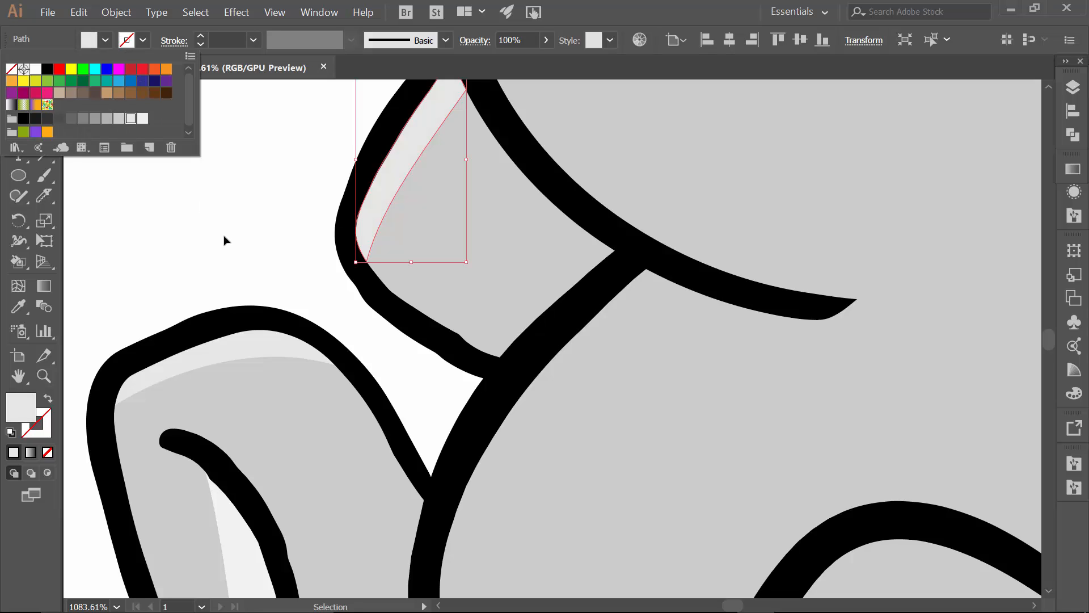
{"action": "left_click", "coordinate": [347, 165]}
- Cut a slim curved highlight piece from the belly fill, along the outline just below the chin, with the Knife
{"action": "left_click_drag", "start_coordinate": [446, 348], "coordinate": [331, 181]}
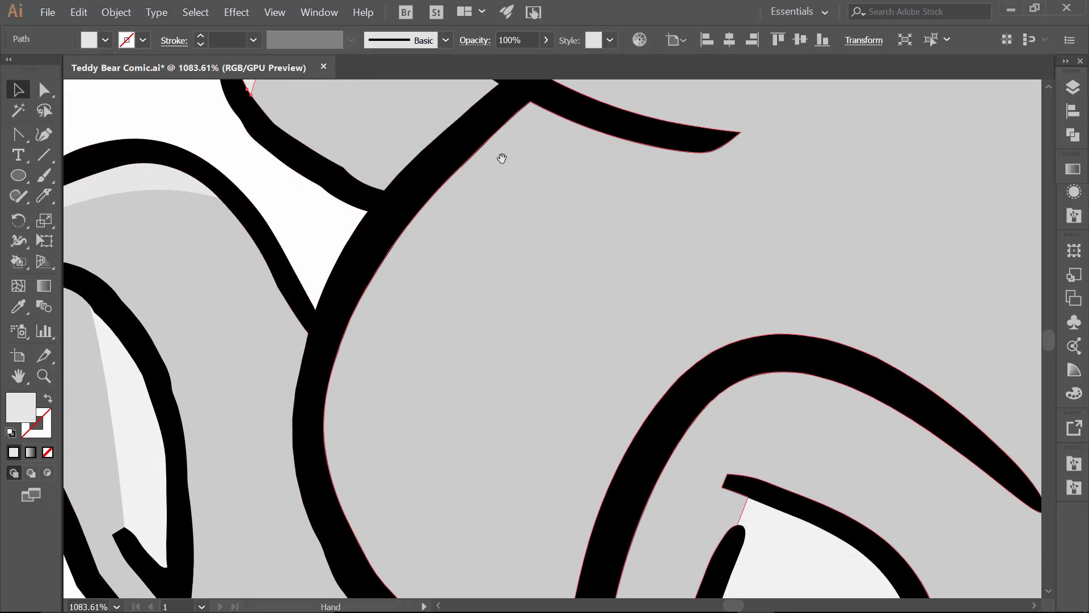
{"action": "left_click", "coordinate": [43, 195]}
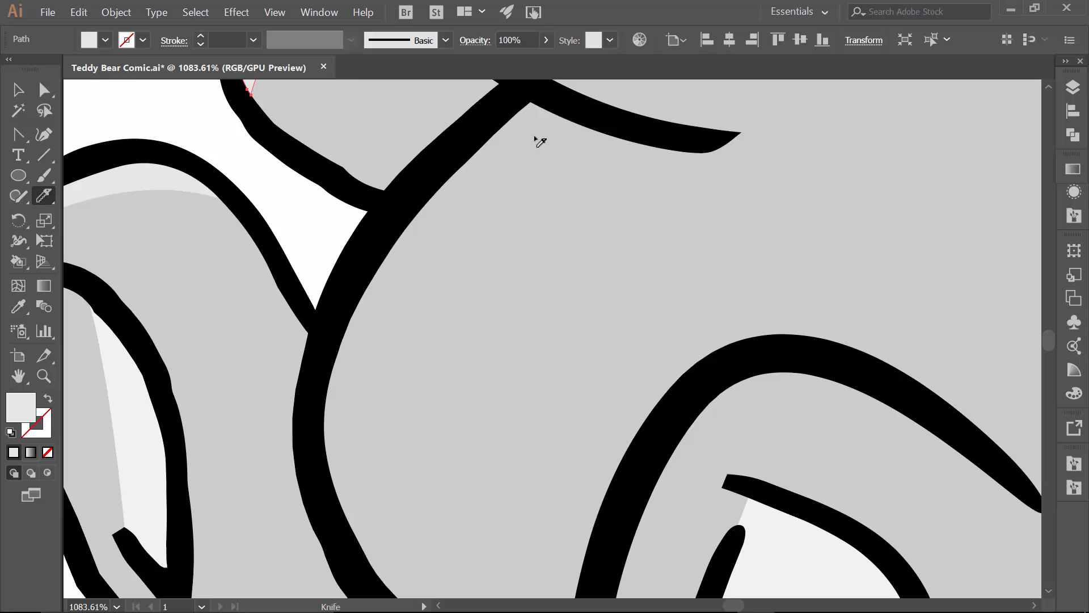
{"action": "key", "text": "v"}
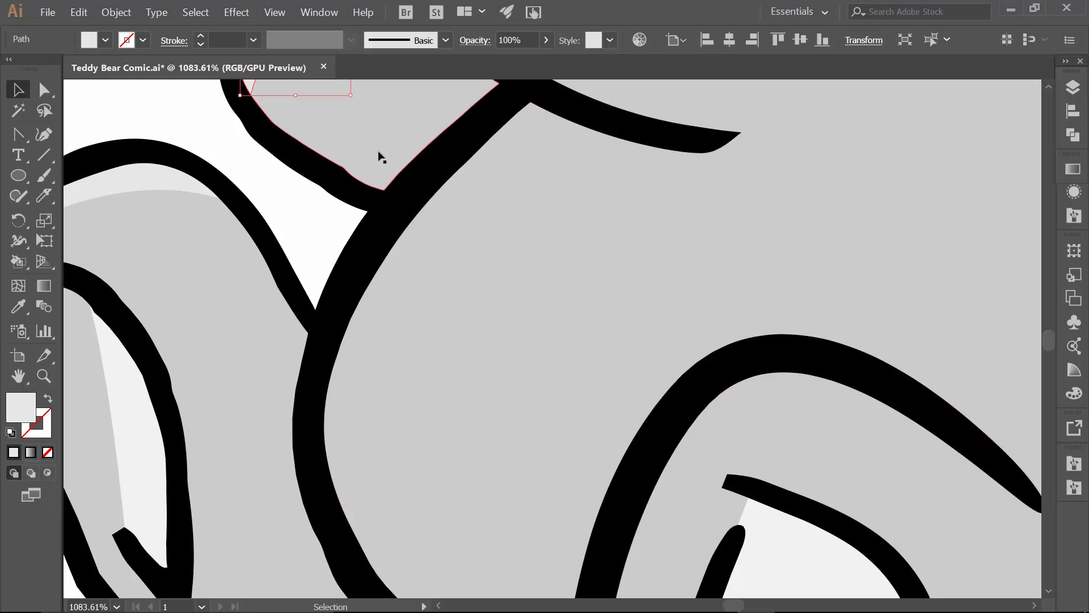
{"action": "key", "text": "ctrl+shift+a"}
{"action": "left_click", "coordinate": [463, 220]}
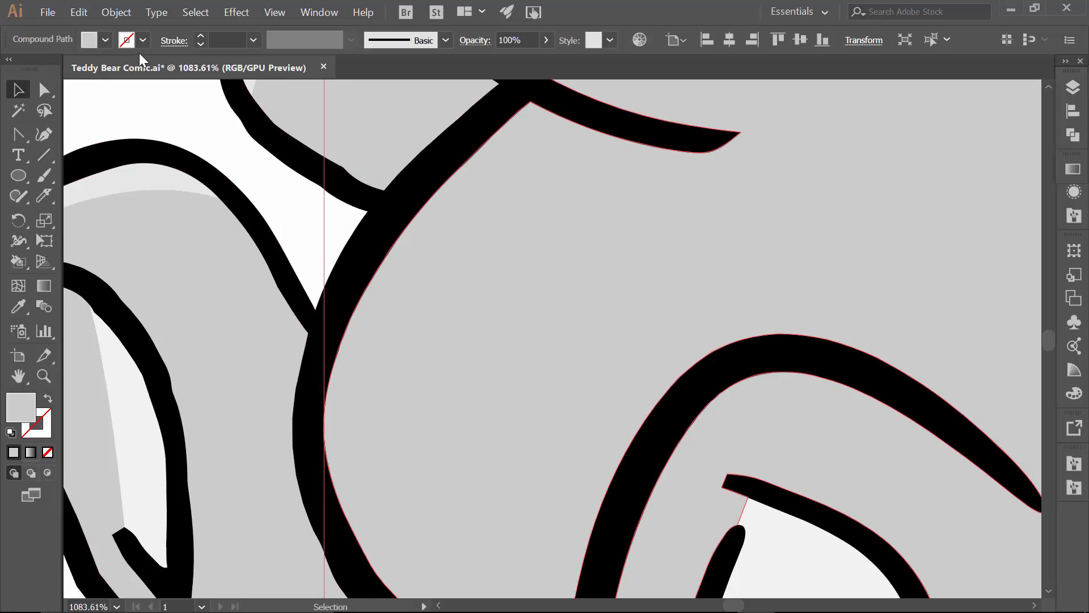
{"action": "left_click", "coordinate": [46, 195]}
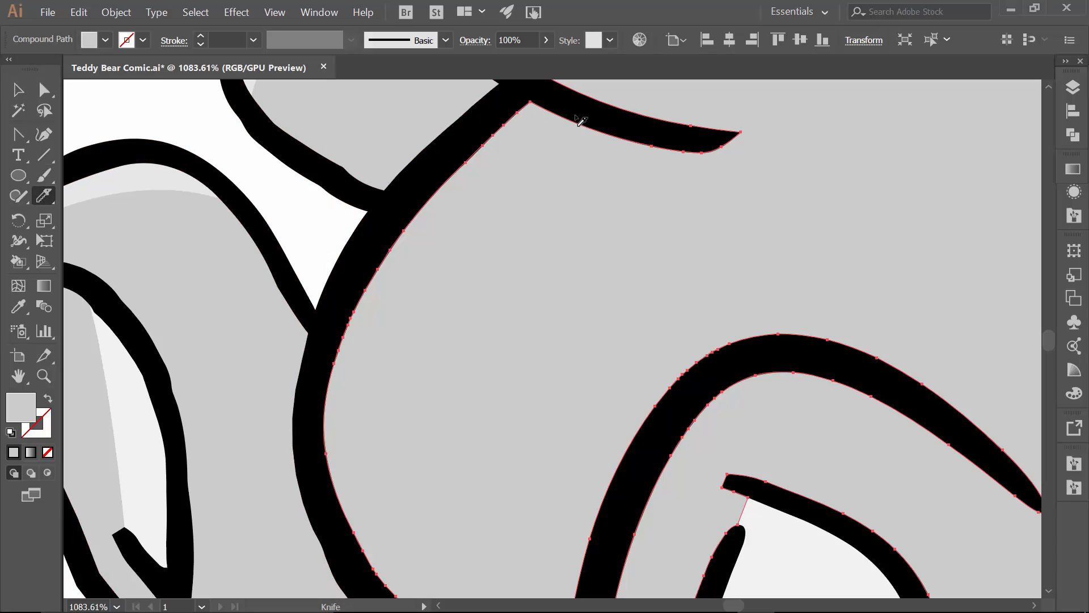
{"action": "mouse_move", "coordinate": [551, 118]}
{"action": "left_mouse_down"}
{"action": "mouse_move", "coordinate": [459, 192]}
{"action": "mouse_move", "coordinate": [379, 284]}
{"action": "mouse_move", "coordinate": [311, 428]}
{"action": "left_mouse_up"}
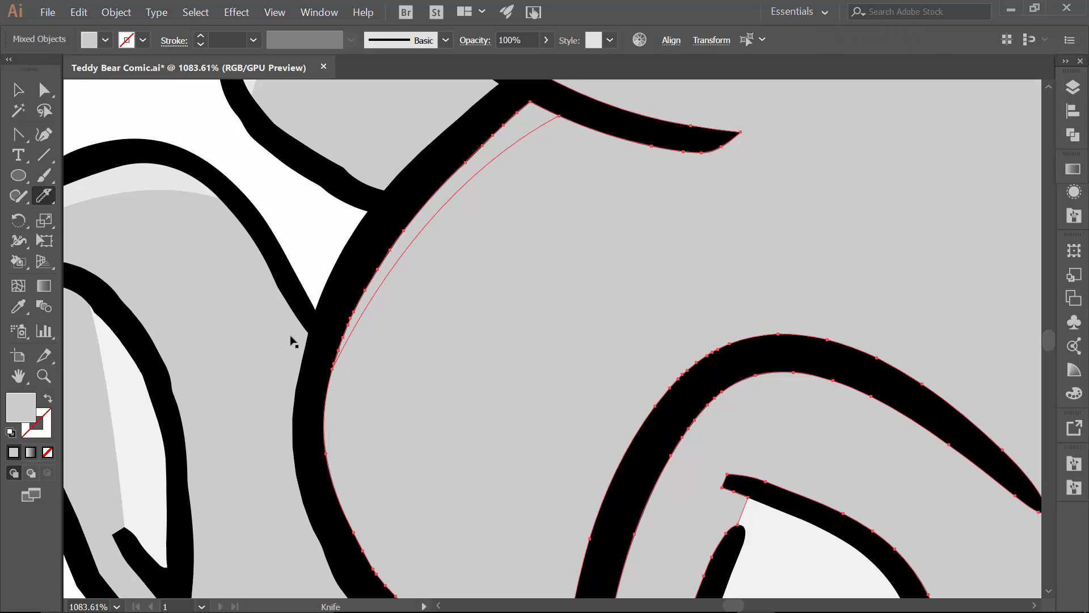
- Fill the slim cut piece along the upper belly outline with the light grey swatch
{"action": "key", "text": "v"}
{"action": "left_click", "coordinate": [314, 215]}
{"action": "left_click", "coordinate": [480, 162]}
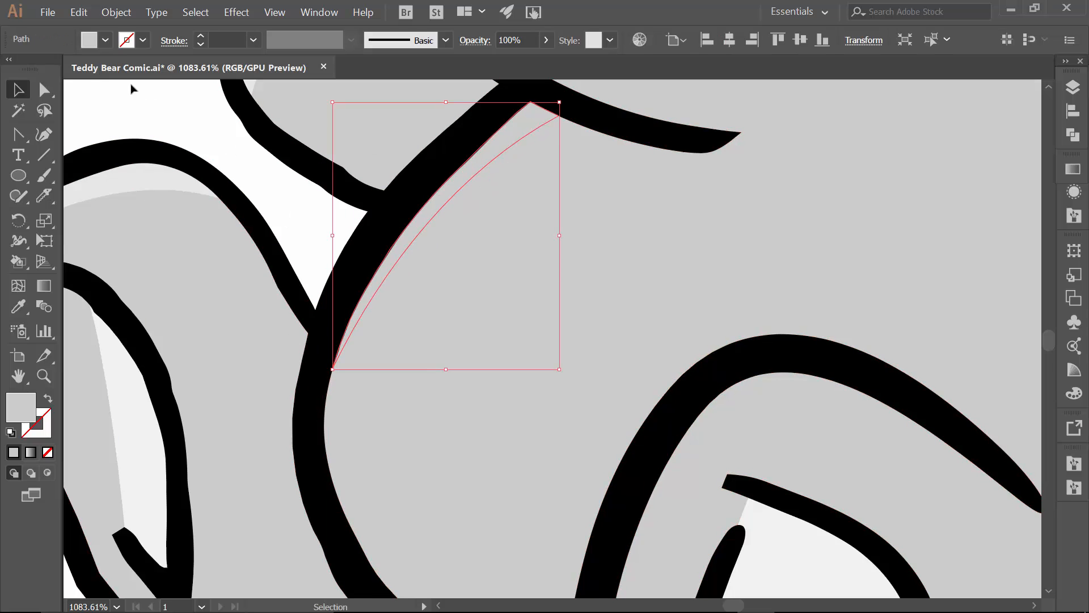
{"action": "left_click", "coordinate": [105, 40]}
{"action": "left_click", "coordinate": [129, 118]}
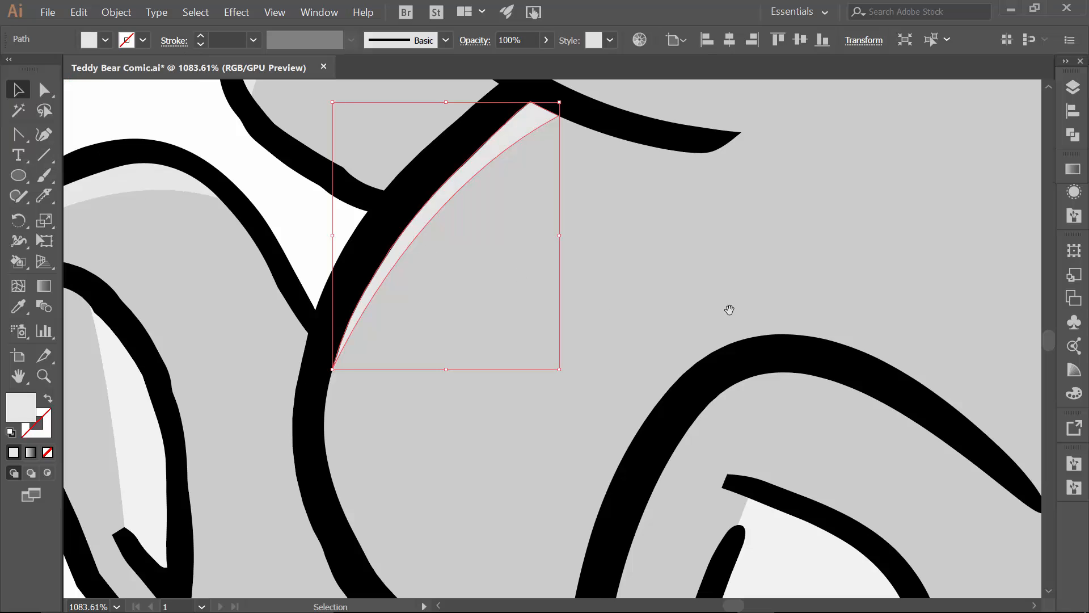
- Cut a curved highlight piece from the grey fill under the near leg's upper outline with the Knife
{"action": "left_click_drag", "start_coordinate": [757, 321], "coordinate": [486, 145]}
{"action": "left_click", "coordinate": [491, 225]}
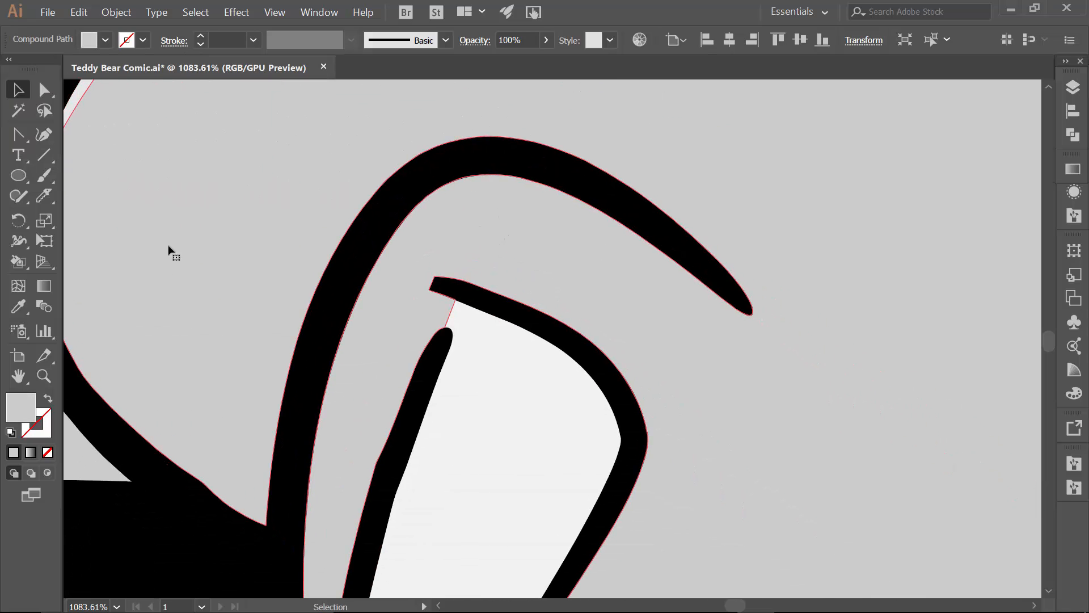
{"action": "left_click", "coordinate": [49, 195]}
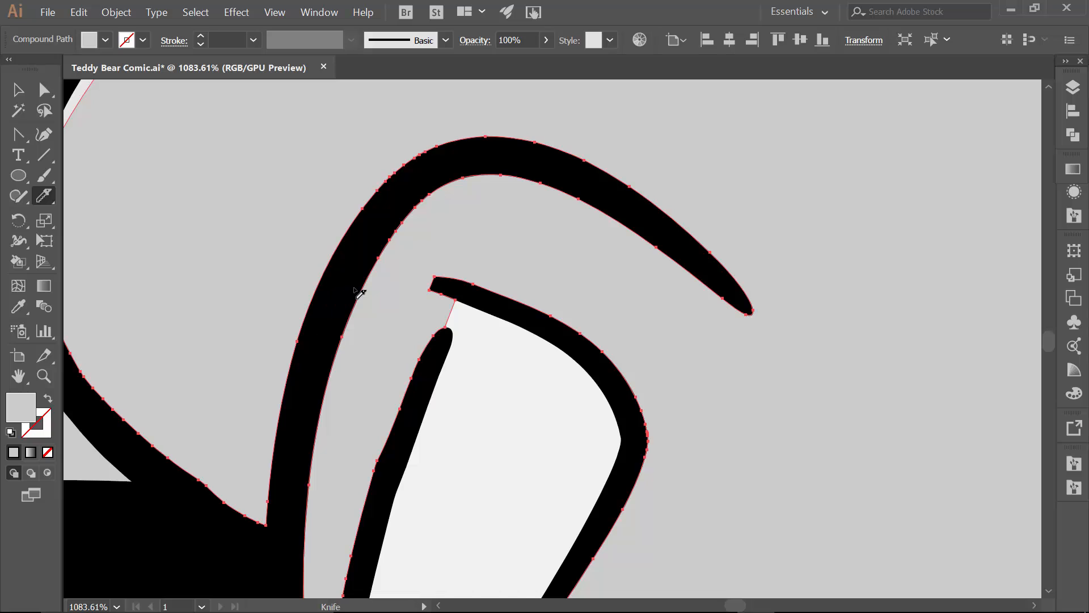
{"action": "mouse_move", "coordinate": [340, 318]}
{"action": "left_mouse_down"}
{"action": "mouse_move", "coordinate": [389, 246]}
{"action": "mouse_move", "coordinate": [433, 218]}
{"action": "mouse_move", "coordinate": [487, 206]}
{"action": "mouse_move", "coordinate": [595, 219]}
{"action": "mouse_move", "coordinate": [662, 248]}
{"action": "mouse_move", "coordinate": [737, 305]}
{"action": "left_mouse_up"}
- Fill the cut piece at the top of the near leg with the light grey swatch and deselect it
{"action": "key", "text": "v"}
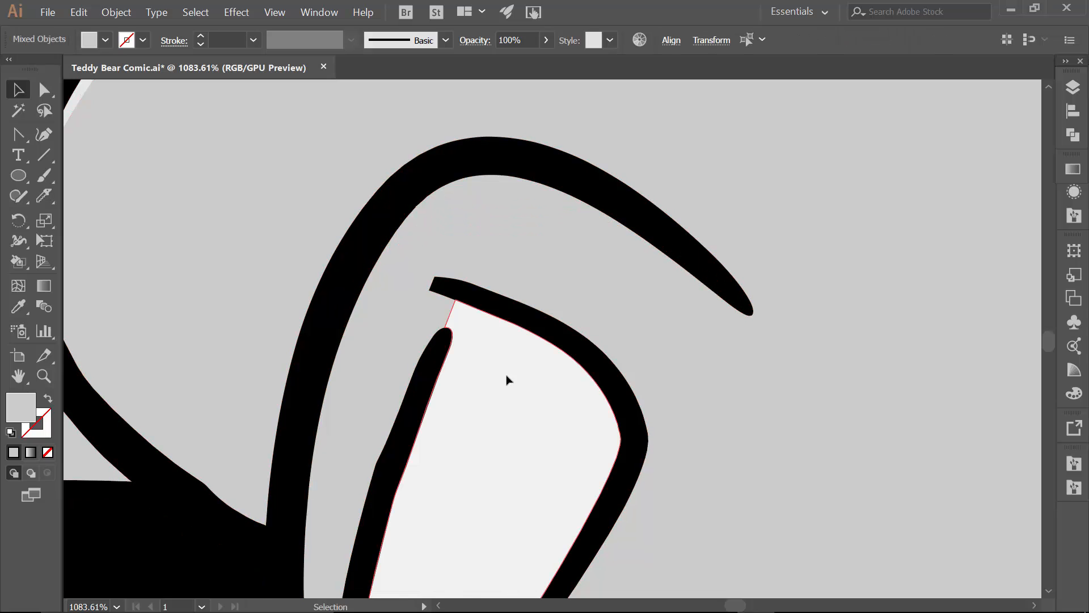
{"action": "left_click", "coordinate": [505, 376]}
{"action": "left_click", "coordinate": [483, 194]}
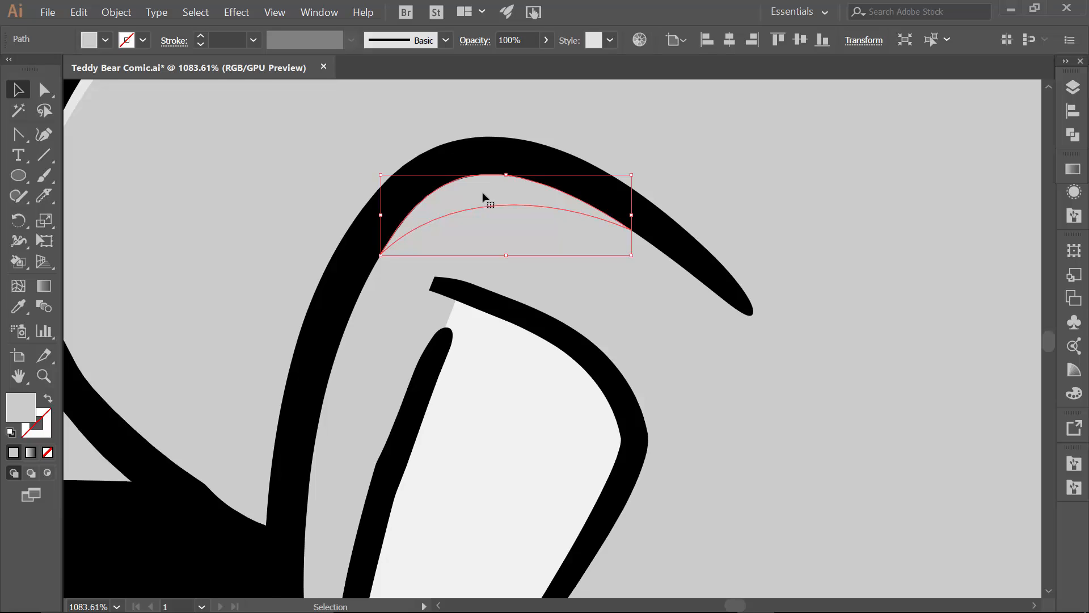
{"action": "left_click", "coordinate": [105, 40]}
{"action": "left_click", "coordinate": [131, 119]}
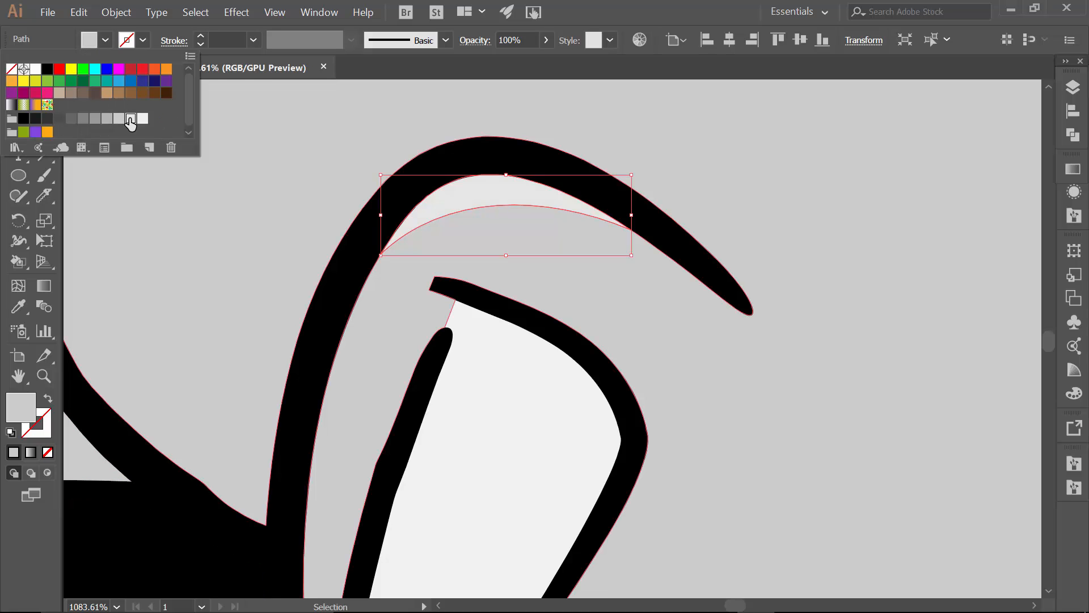
{"action": "key", "text": "Escape"}
{"action": "key", "text": "ctrl+minus"}
{"action": "key", "text": "ctrl+minus"}
{"action": "key", "text": "ctrl+minus"}
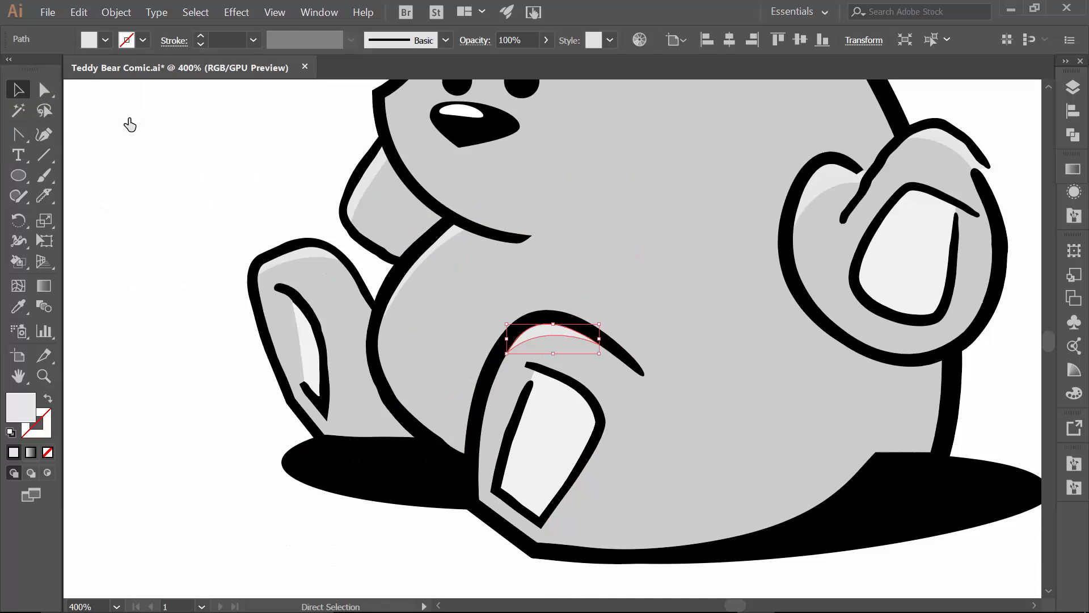
{"action": "left_click", "coordinate": [213, 132]}
{"action": "left_click_drag", "start_coordinate": [630, 182], "coordinate": [522, 261]}
{"action": "key", "text": "ctrl+minus"}
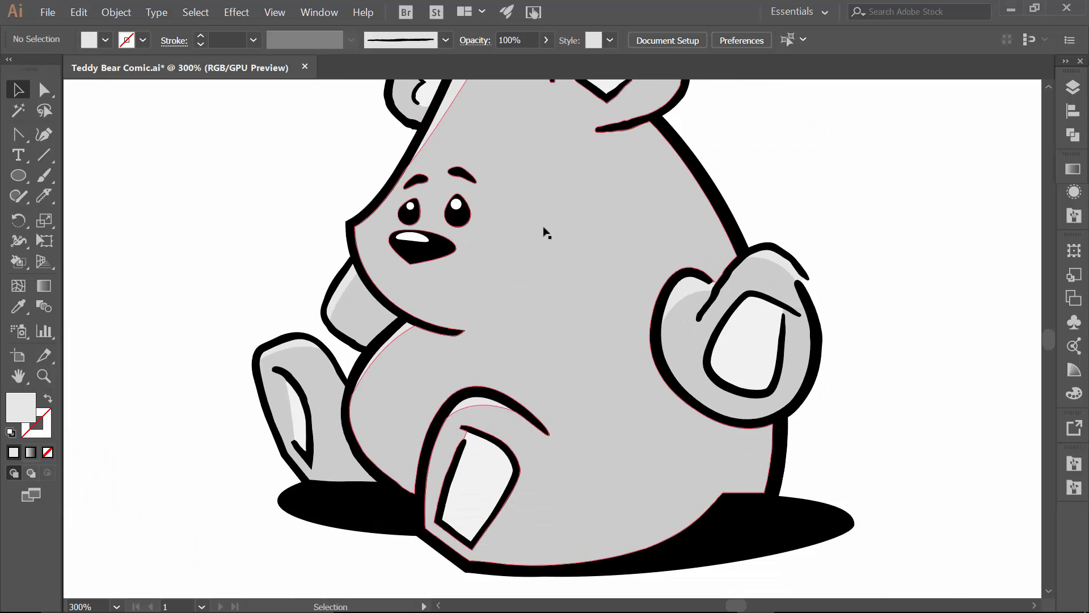
{"action": "scroll", "coordinate": [548, 232], "scroll_direction": "up", "scroll_amount": 3}
{"action": "scroll", "coordinate": [543, 224], "scroll_direction": "down", "scroll_amount": 1}
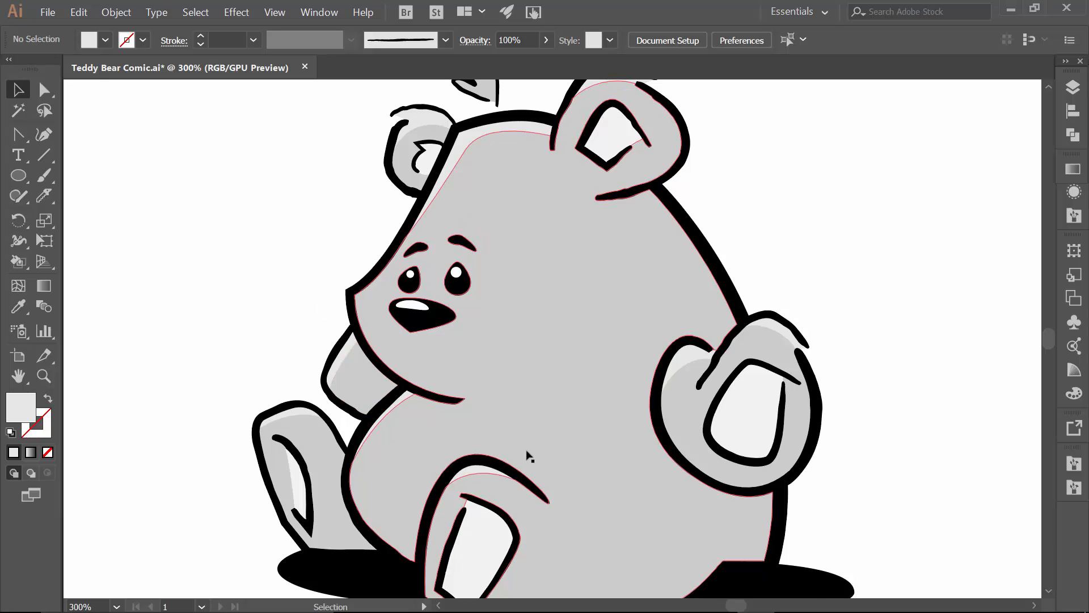
{"action": "scroll", "coordinate": [584, 408], "scroll_direction": "down", "scroll_amount": 1}
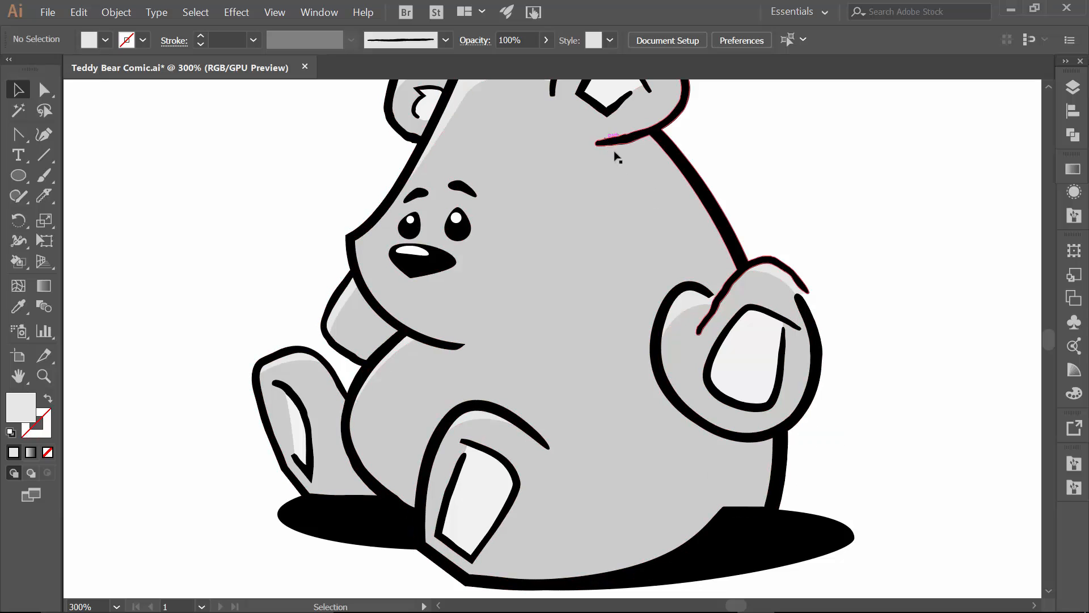
- Cut a rounded shadow piece from the head's grey fill just beneath the near ear's lower outline with the Knife
{"action": "scroll", "coordinate": [734, 211], "scroll_direction": "up", "scroll_amount": 2}
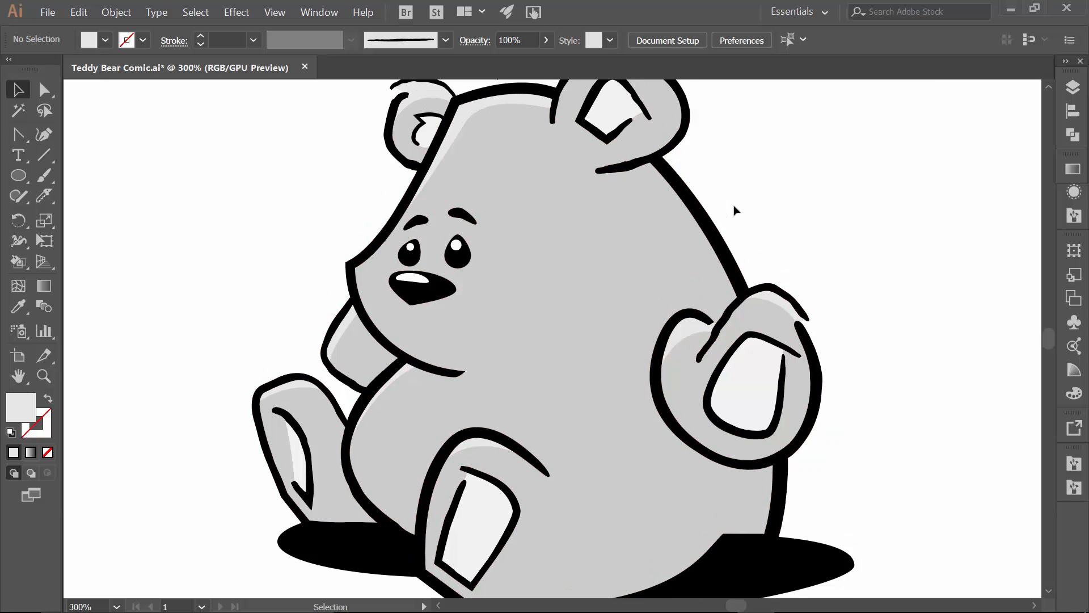
{"action": "scroll", "coordinate": [738, 207], "scroll_direction": "down", "scroll_amount": 2}
{"action": "scroll", "coordinate": [739, 207], "scroll_direction": "up", "scroll_amount": 2}
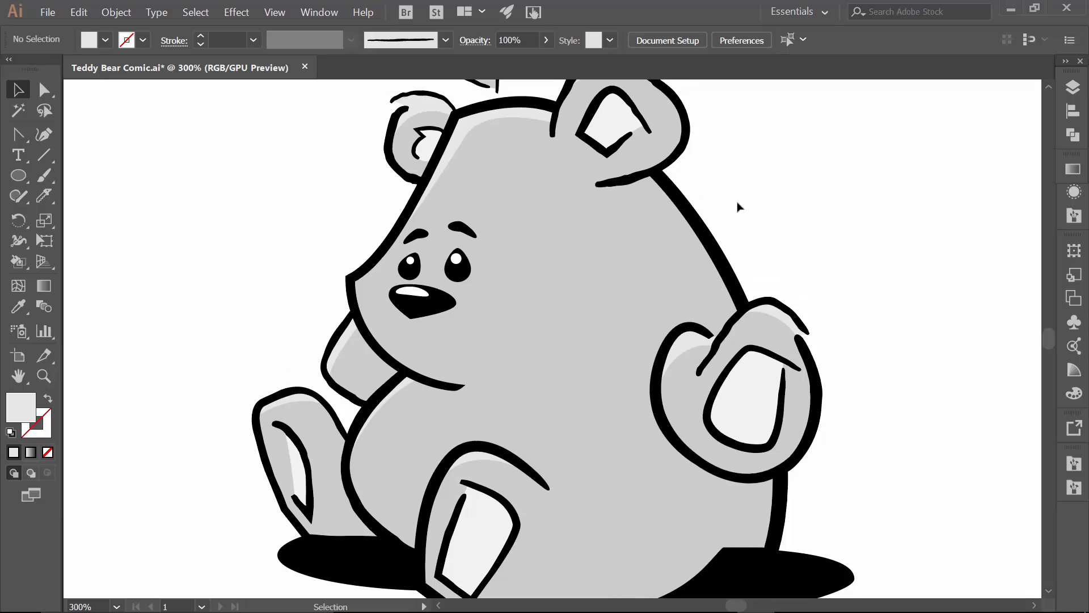
{"action": "key", "text": "z"}
{"action": "left_click_drag", "start_coordinate": [584, 177], "coordinate": [673, 250]}
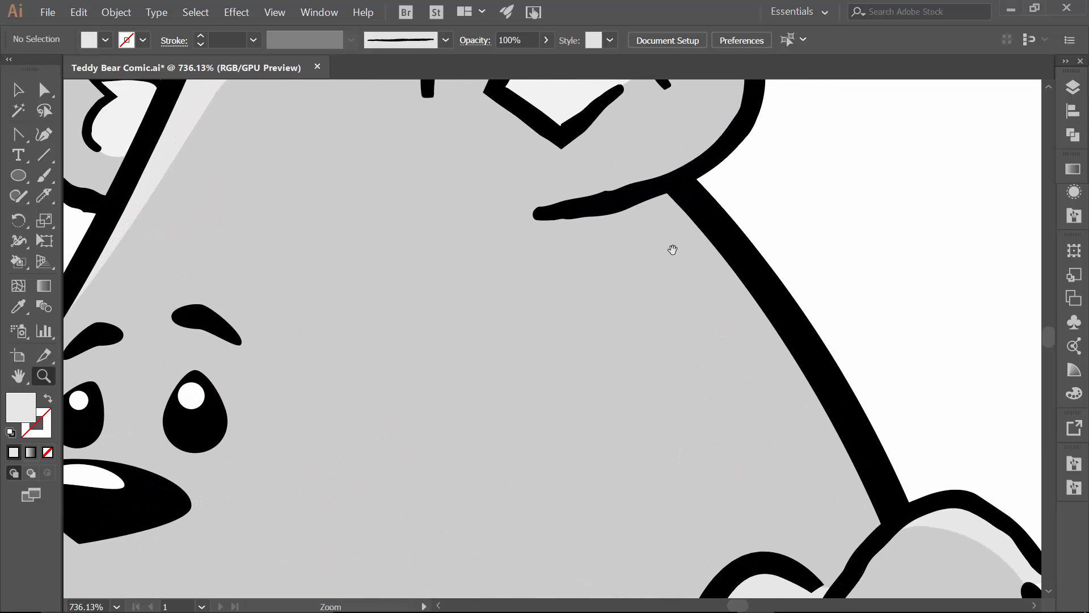
{"action": "key", "text": "v"}
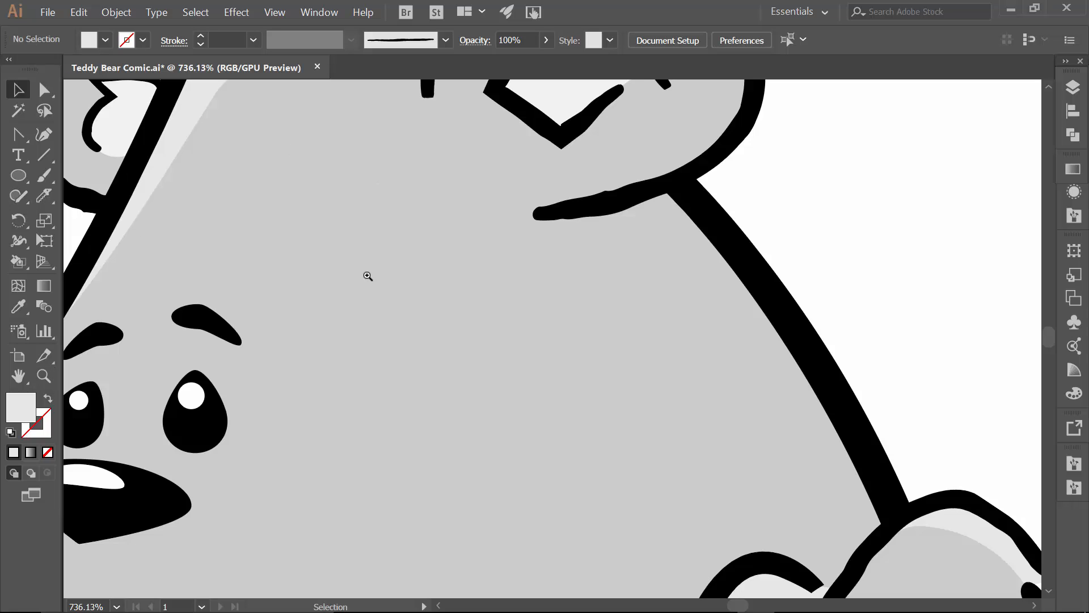
{"action": "left_click", "coordinate": [367, 276]}
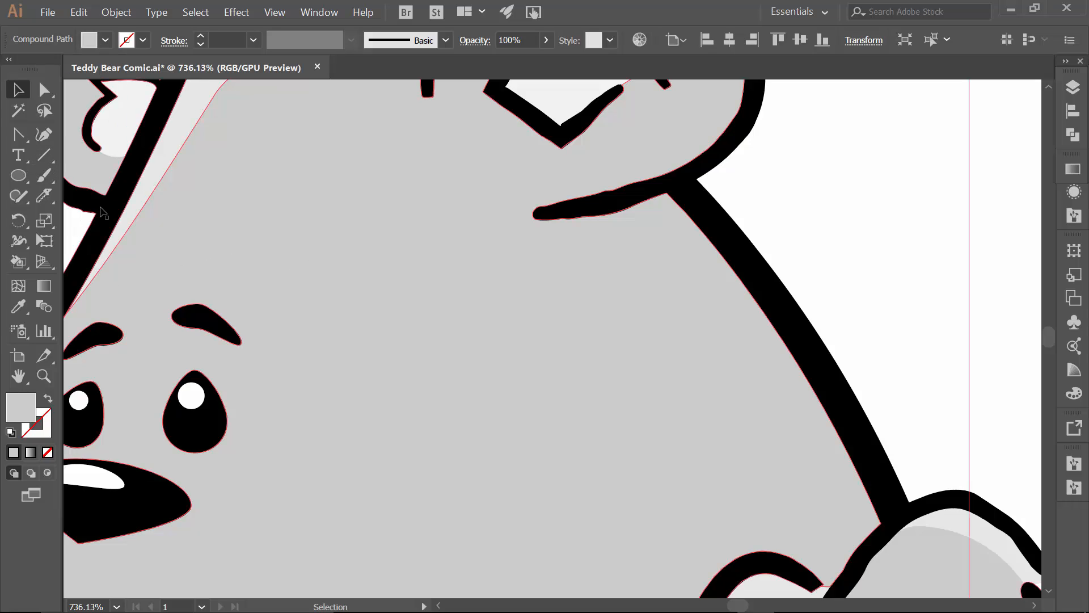
{"action": "left_click", "coordinate": [43, 196]}
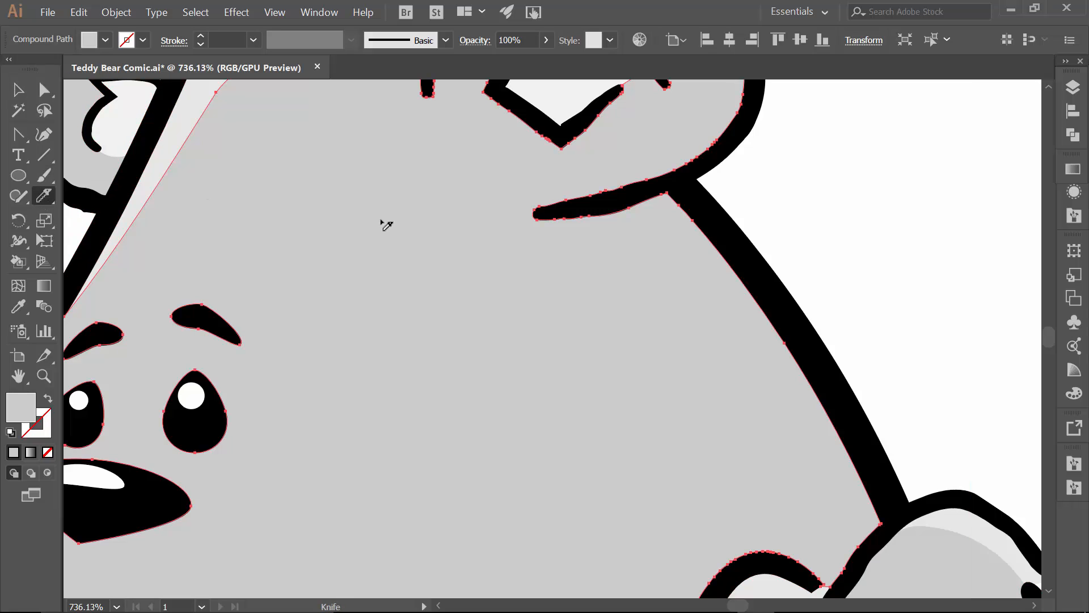
{"action": "mouse_move", "coordinate": [549, 216]}
{"action": "left_mouse_down"}
{"action": "mouse_move", "coordinate": [591, 254]}
{"action": "mouse_move", "coordinate": [655, 283]}
{"action": "mouse_move", "coordinate": [687, 283]}
{"action": "mouse_move", "coordinate": [699, 245]}
{"action": "mouse_move", "coordinate": [645, 192]}
{"action": "left_mouse_up"}
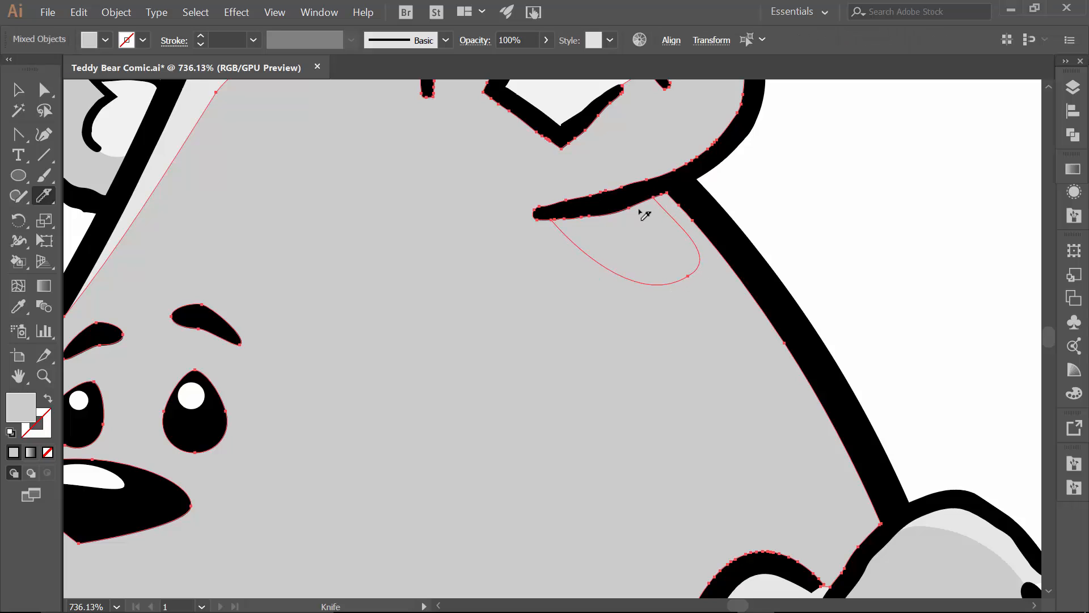
{"action": "key", "text": "v"}
{"action": "key", "text": "ctrl+shift+a"}
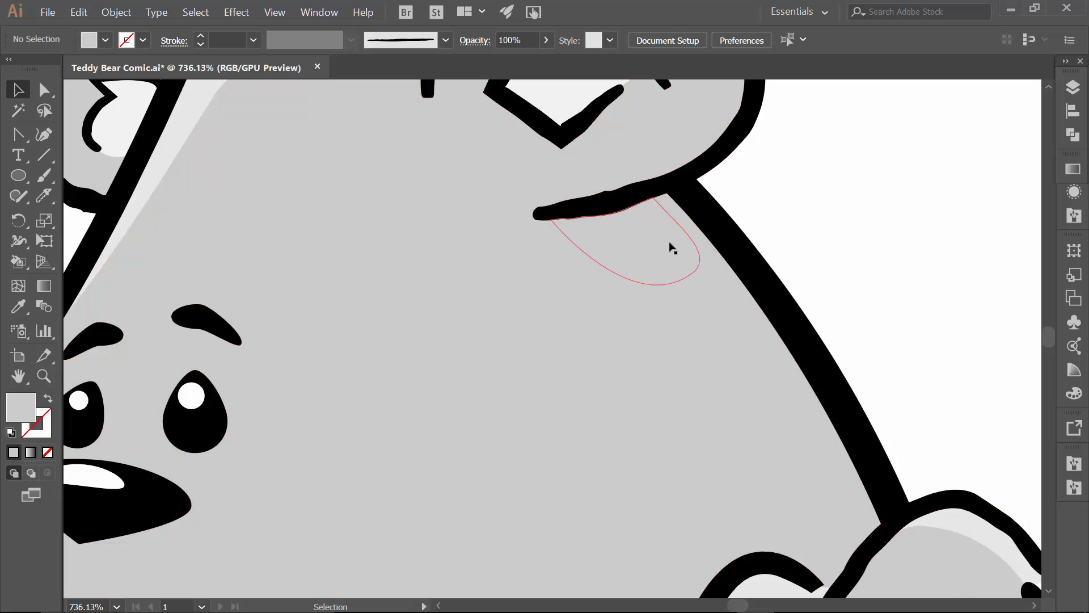
- Fill the cut piece beneath the near ear with the next darker grey swatch and deselect it
{"action": "left_click", "coordinate": [671, 246]}
{"action": "left_click", "coordinate": [104, 39]}
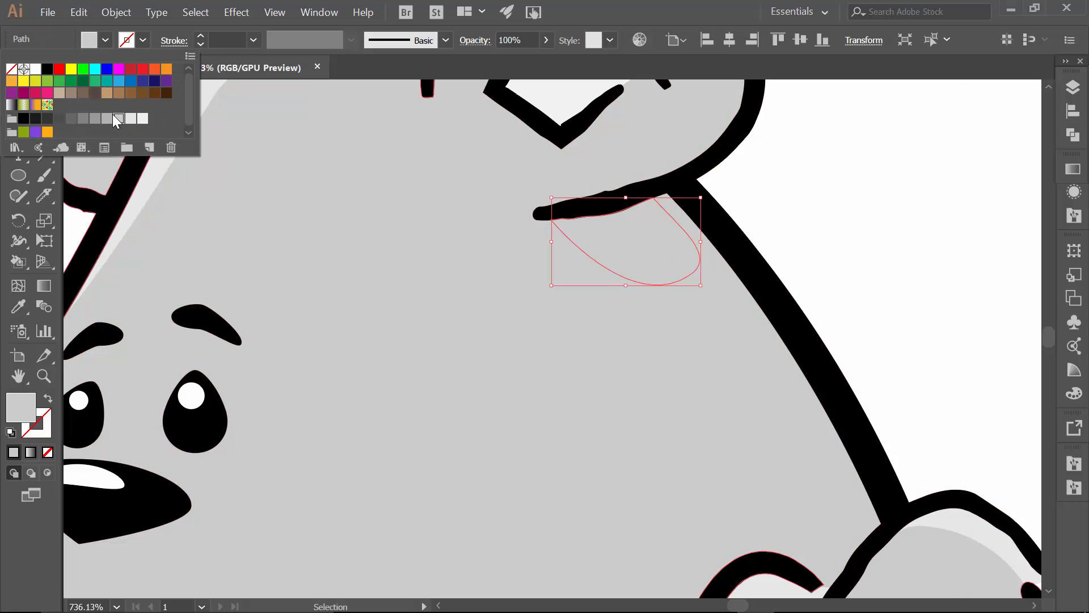
{"action": "left_click", "coordinate": [108, 121]}
{"action": "left_click", "coordinate": [804, 211]}
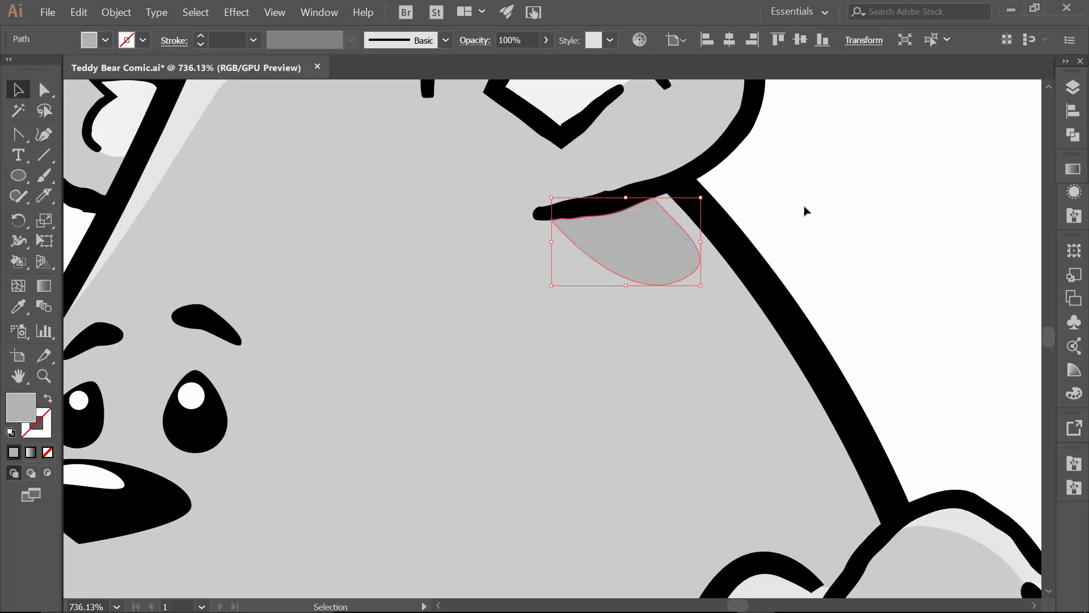
{"action": "left_click", "coordinate": [805, 211]}
- Cut the near arm's grey fill with the Knife along a curve from its lower outer outline to the paw pad's base
{"action": "key", "text": "space"}
{"action": "left_click_drag", "start_coordinate": [875, 306], "coordinate": [817, 142]}
{"action": "left_click_drag", "start_coordinate": [896, 482], "coordinate": [595, 143]}
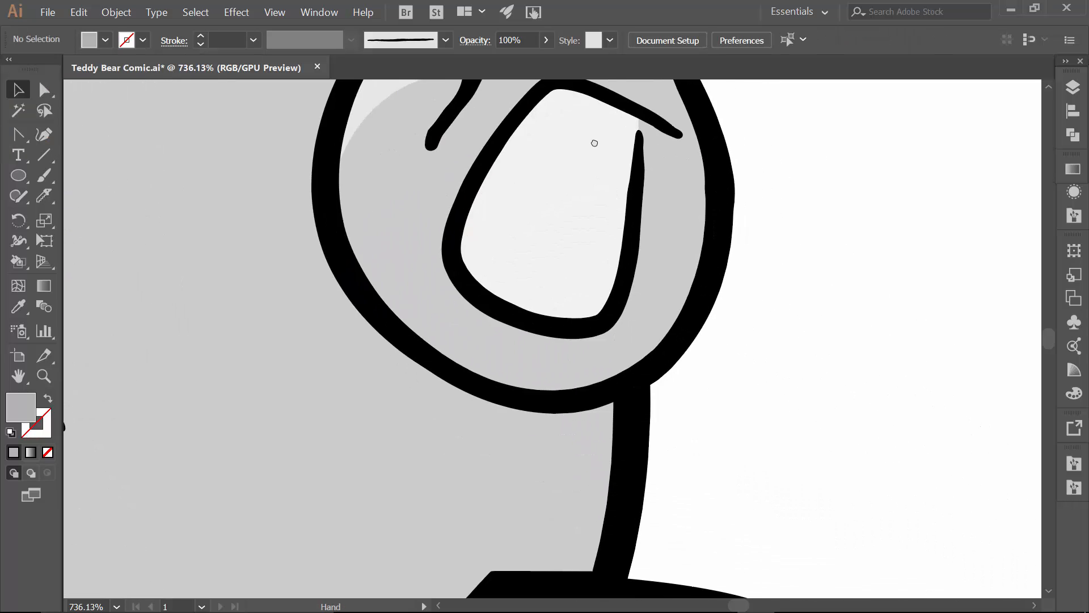
{"action": "left_click", "coordinate": [381, 249]}
{"action": "left_click", "coordinate": [45, 196]}
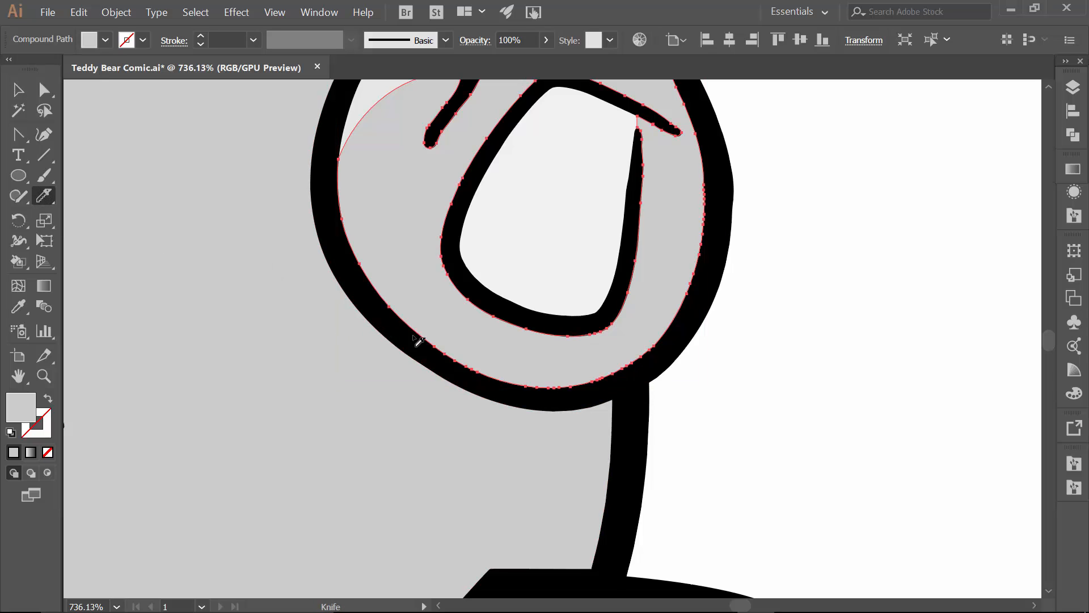
{"action": "mouse_move", "coordinate": [417, 344]}
{"action": "left_mouse_down"}
{"action": "mouse_move", "coordinate": [523, 375]}
{"action": "mouse_move", "coordinate": [550, 372]}
{"action": "mouse_move", "coordinate": [611, 348]}
{"action": "mouse_move", "coordinate": [676, 260]}
{"action": "left_mouse_up"}
{"action": "mouse_move", "coordinate": [357, 275]}
{"action": "left_mouse_down"}
{"action": "mouse_move", "coordinate": [449, 325]}
{"action": "mouse_move", "coordinate": [506, 334]}
{"action": "mouse_move", "coordinate": [596, 318]}
{"action": "mouse_move", "coordinate": [632, 253]}
{"action": "left_mouse_up"}
{"action": "key", "text": "v"}
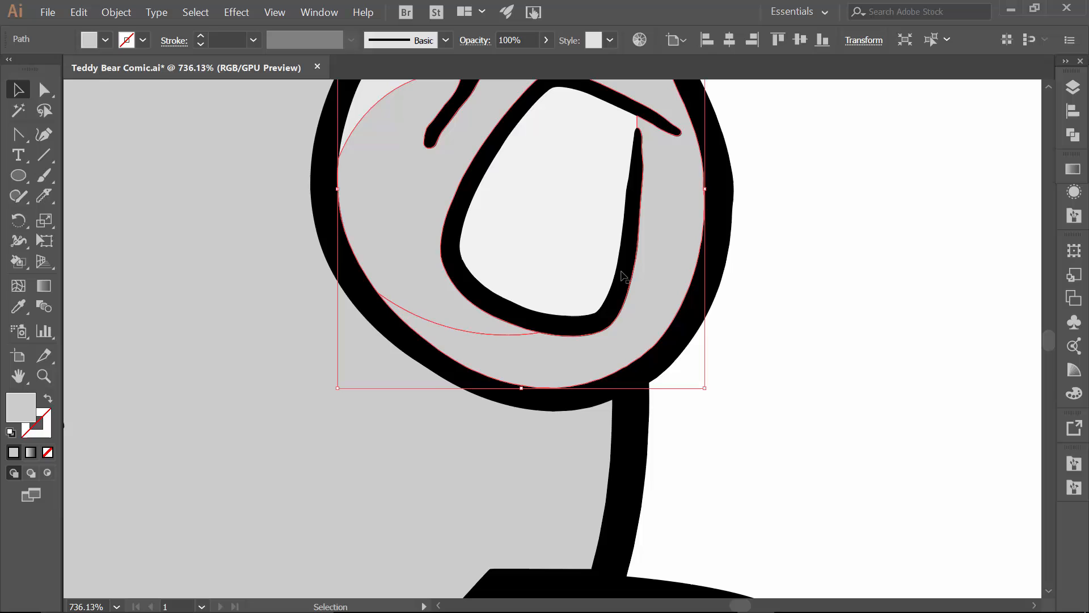
{"action": "left_click", "coordinate": [780, 326]}
- Cut the near arm's grey fill again from the tip of the paw pad's upper outline to the arm's outer edge
{"action": "scroll", "coordinate": [831, 308], "scroll_direction": "up", "scroll_amount": 3}
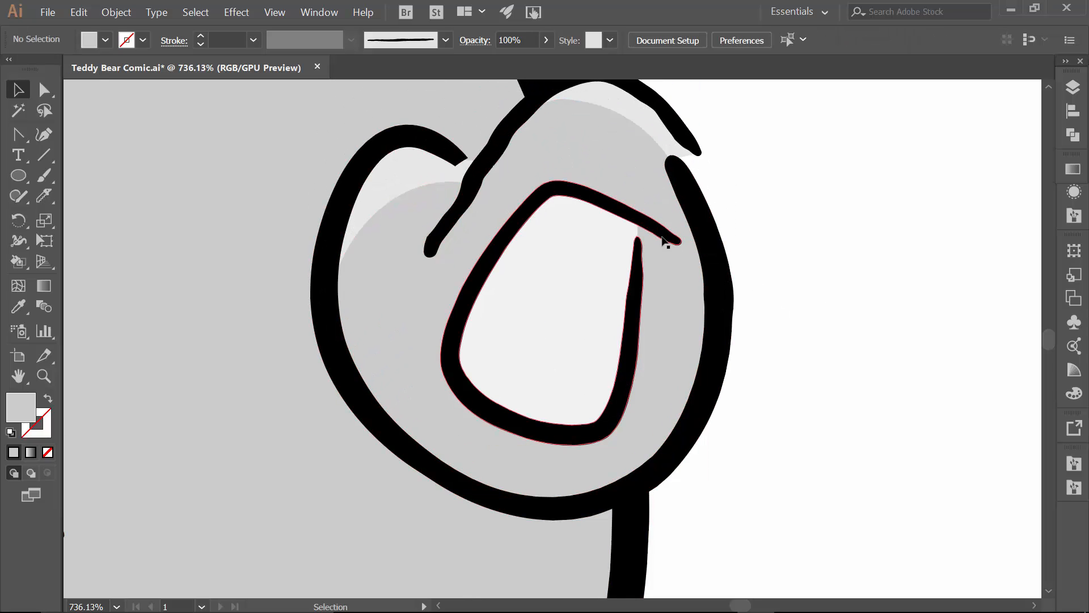
{"action": "left_click", "coordinate": [654, 198]}
{"action": "left_click", "coordinate": [40, 196]}
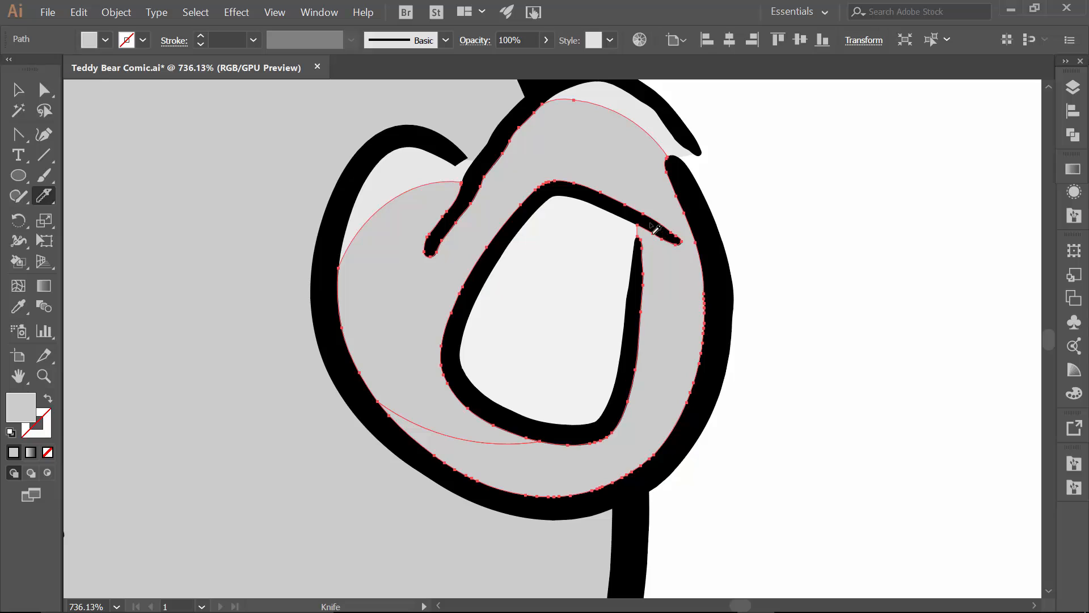
{"action": "mouse_move", "coordinate": [672, 243]}
{"action": "left_mouse_down"}
{"action": "mouse_move", "coordinate": [715, 282]}
{"action": "mouse_move", "coordinate": [721, 321]}
{"action": "mouse_move", "coordinate": [709, 371]}
{"action": "left_mouse_up"}
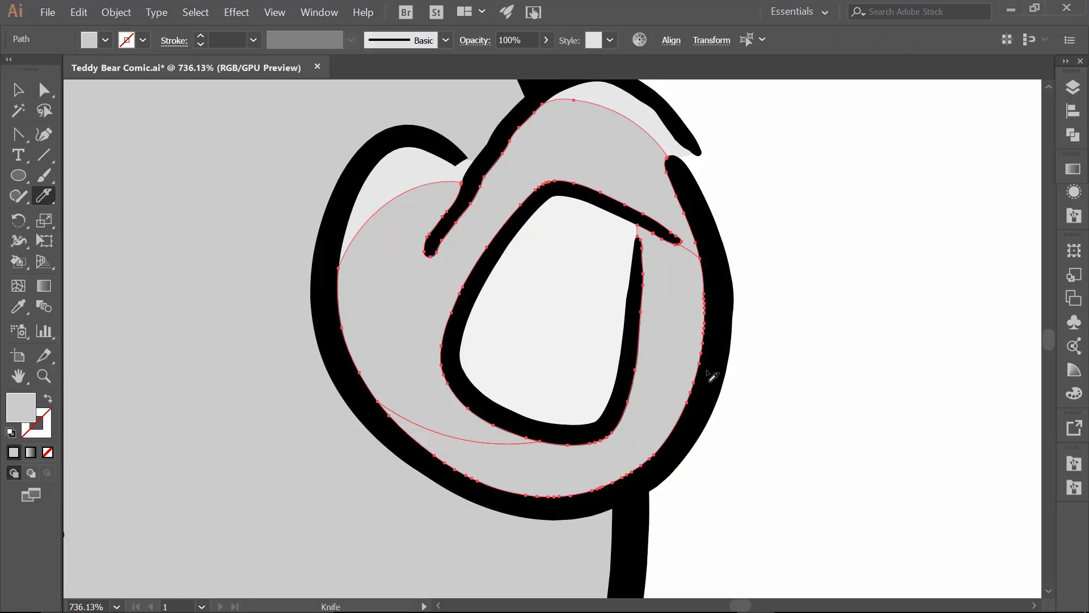
{"action": "key", "text": "v"}
{"action": "left_click", "coordinate": [788, 365]}
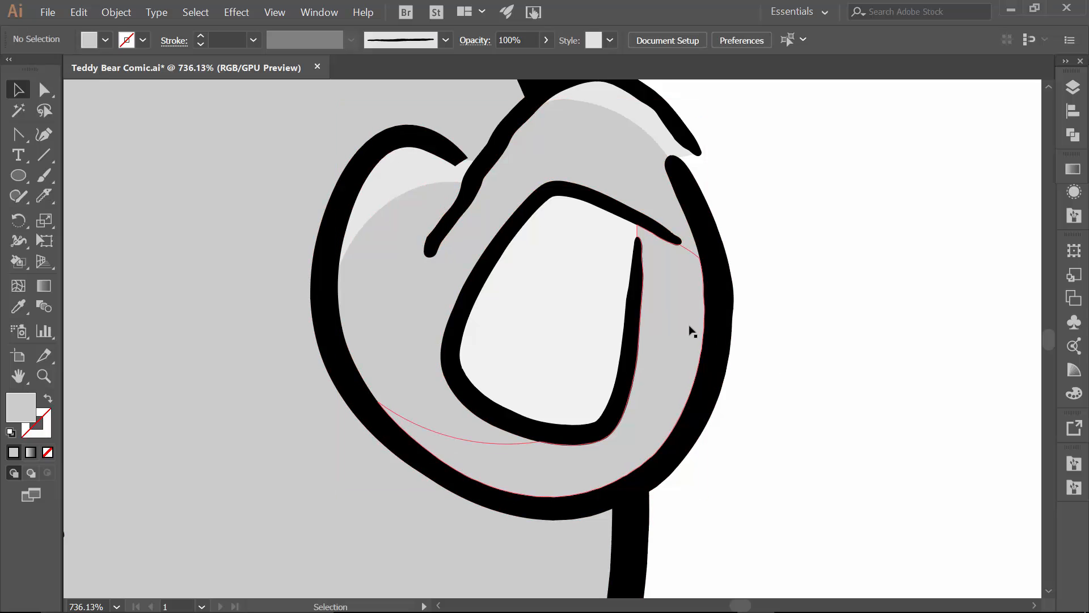
- Fill the cut piece along the near arm's lower and outer edge with the darker grey swatch and deselect it
{"action": "left_click", "coordinate": [673, 263]}
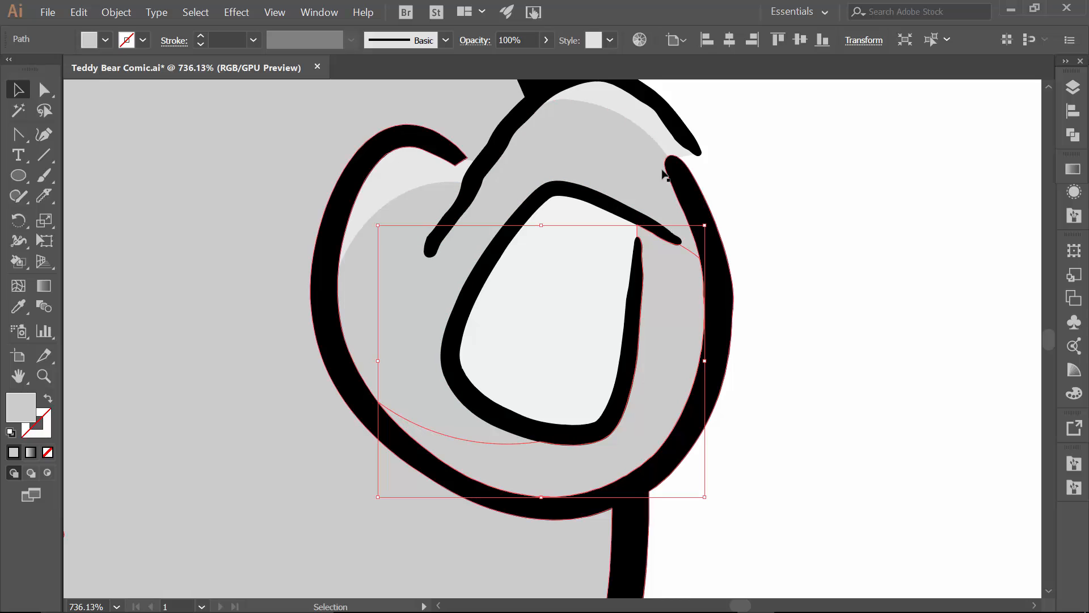
{"action": "left_click", "coordinate": [104, 40]}
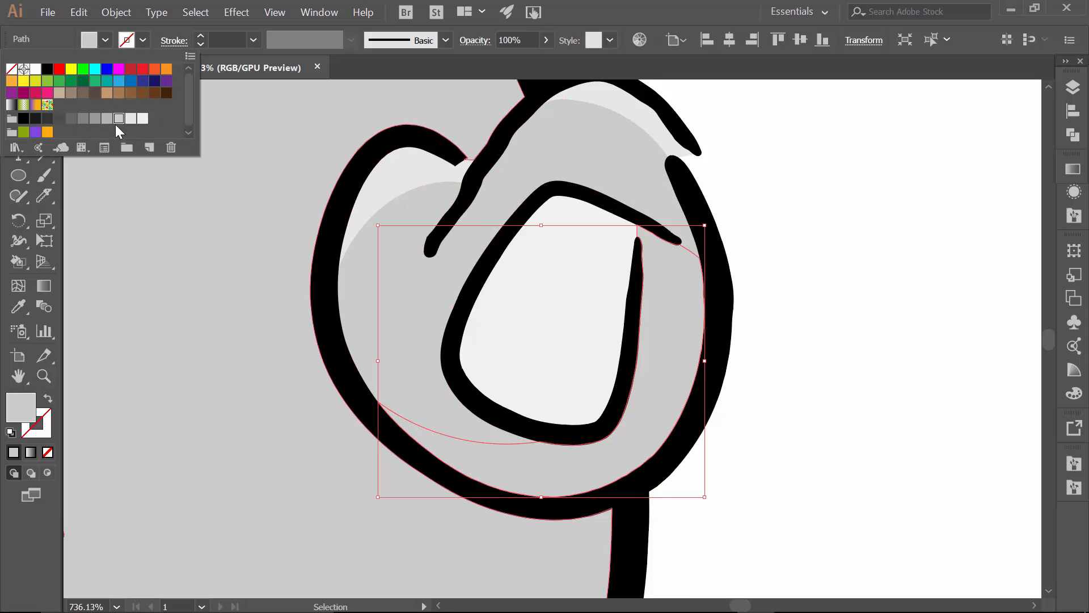
{"action": "left_click", "coordinate": [106, 120]}
{"action": "left_click", "coordinate": [865, 270]}
{"action": "left_click", "coordinate": [783, 503]}
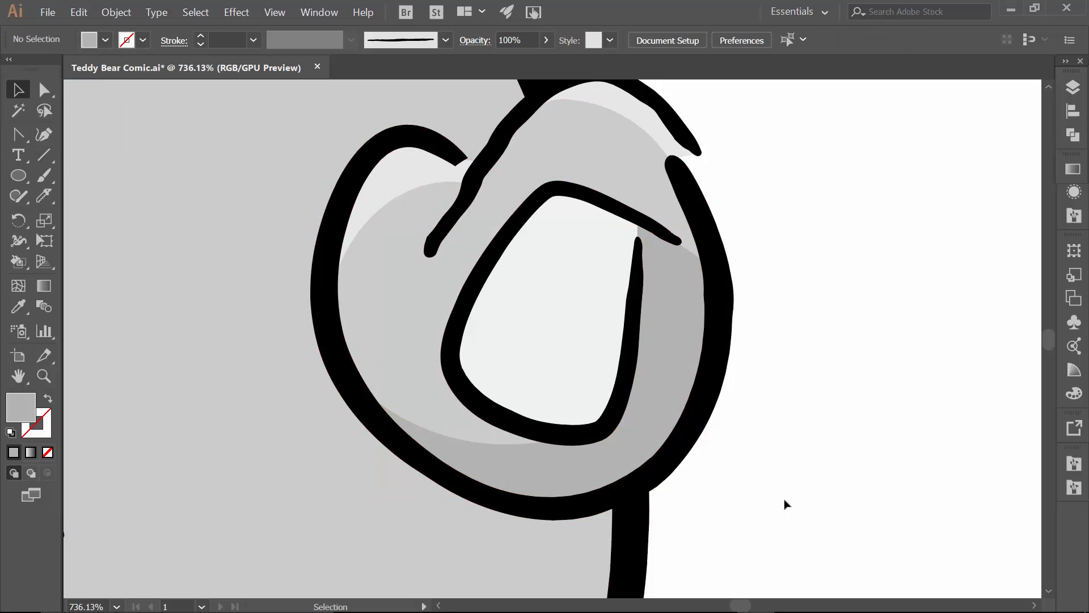
- Cut a rounded shadow piece from the body's grey fill directly below the near arm, reaching the back outline, with the Knife
{"action": "left_click_drag", "start_coordinate": [783, 503], "coordinate": [850, 288]}
{"action": "left_click", "coordinate": [576, 311]}
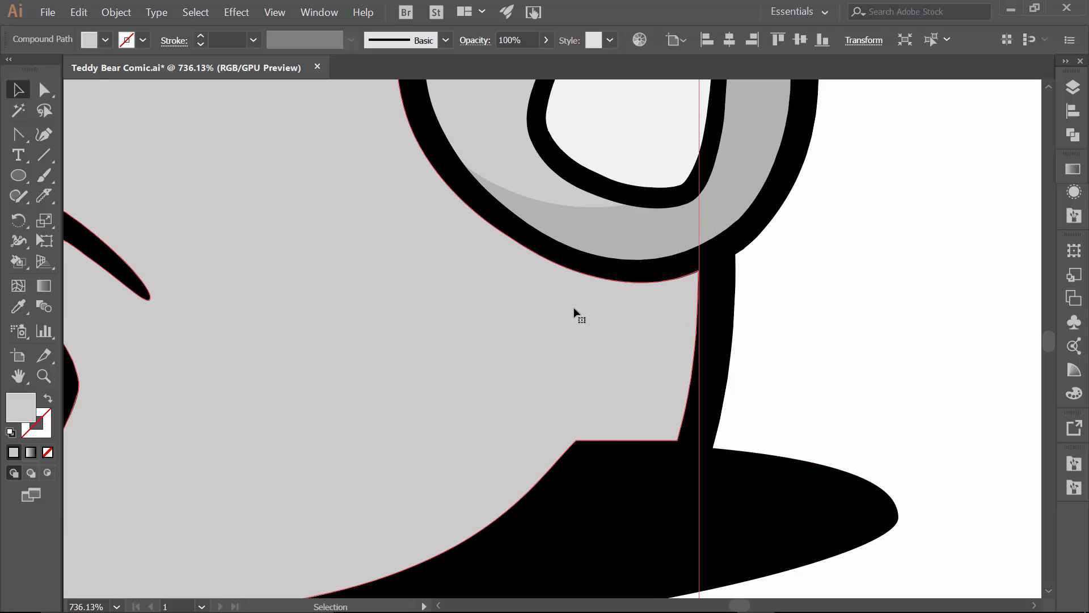
{"action": "left_click", "coordinate": [43, 196]}
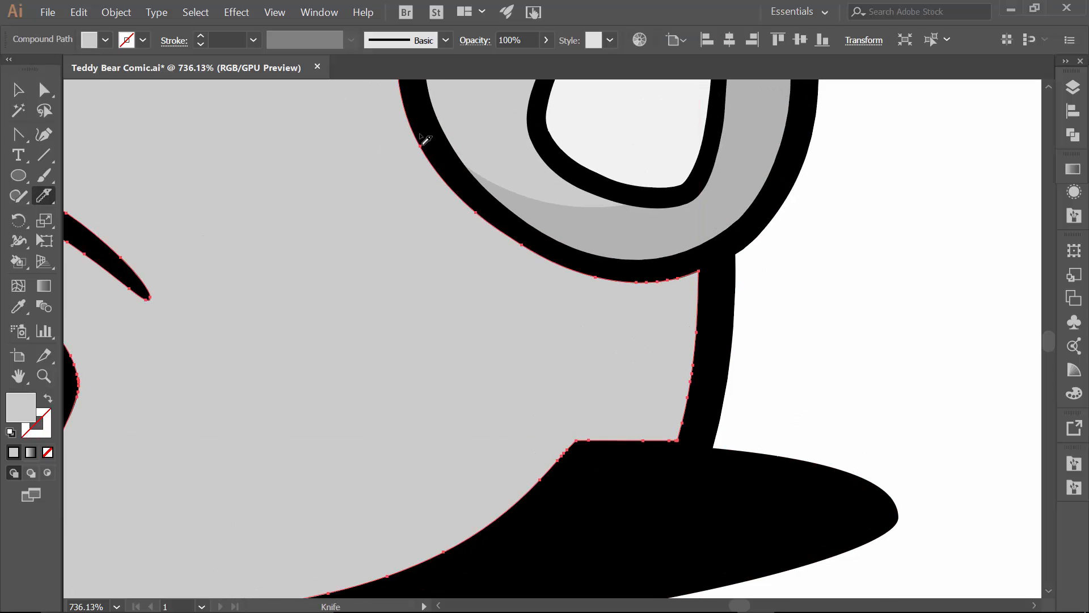
{"action": "mouse_move", "coordinate": [420, 137]}
{"action": "left_mouse_down"}
{"action": "mouse_move", "coordinate": [485, 318]}
{"action": "mouse_move", "coordinate": [505, 351]}
{"action": "mouse_move", "coordinate": [555, 385]}
{"action": "mouse_move", "coordinate": [634, 396]}
{"action": "mouse_move", "coordinate": [704, 359]}
{"action": "mouse_move", "coordinate": [756, 280]}
{"action": "left_mouse_up"}
{"action": "key", "text": "v"}
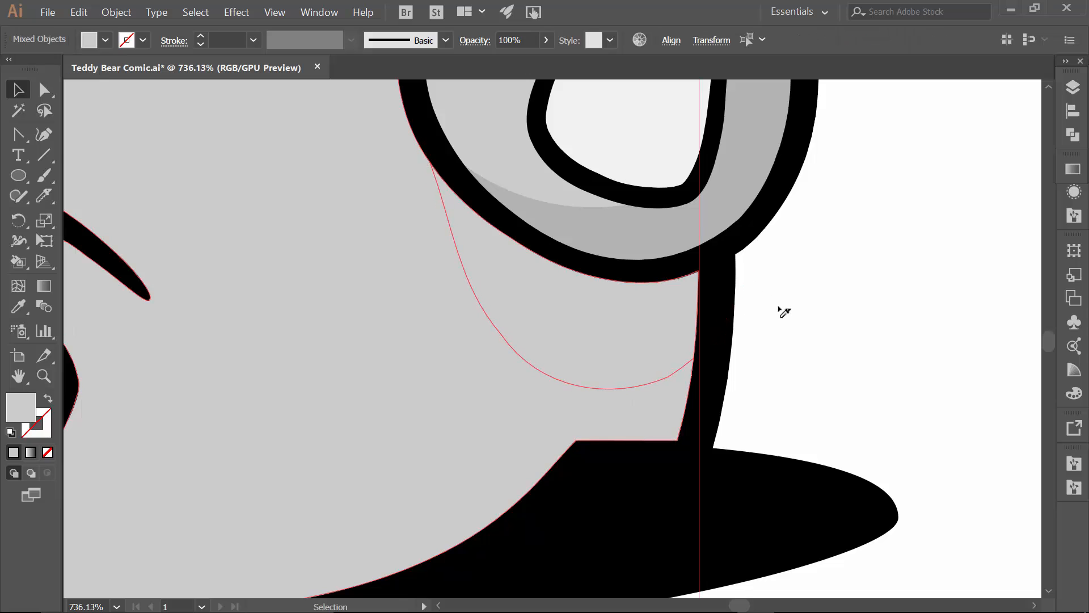
{"action": "left_click", "coordinate": [784, 312]}
- Fill the cut body piece below the near arm with the darker grey swatch and deselect it
{"action": "left_click", "coordinate": [696, 322]}
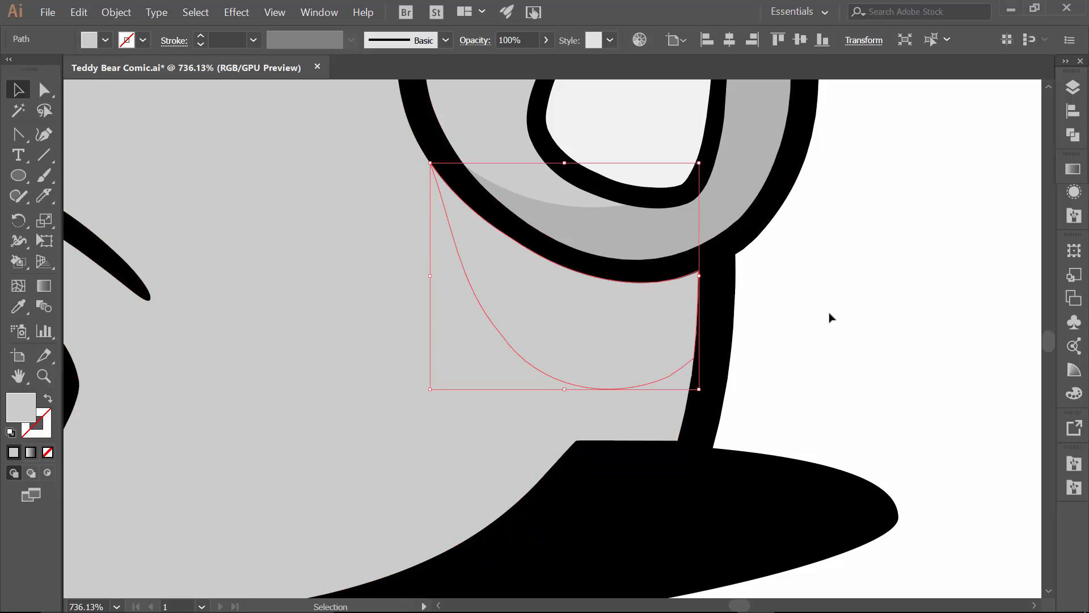
{"action": "left_click", "coordinate": [105, 40]}
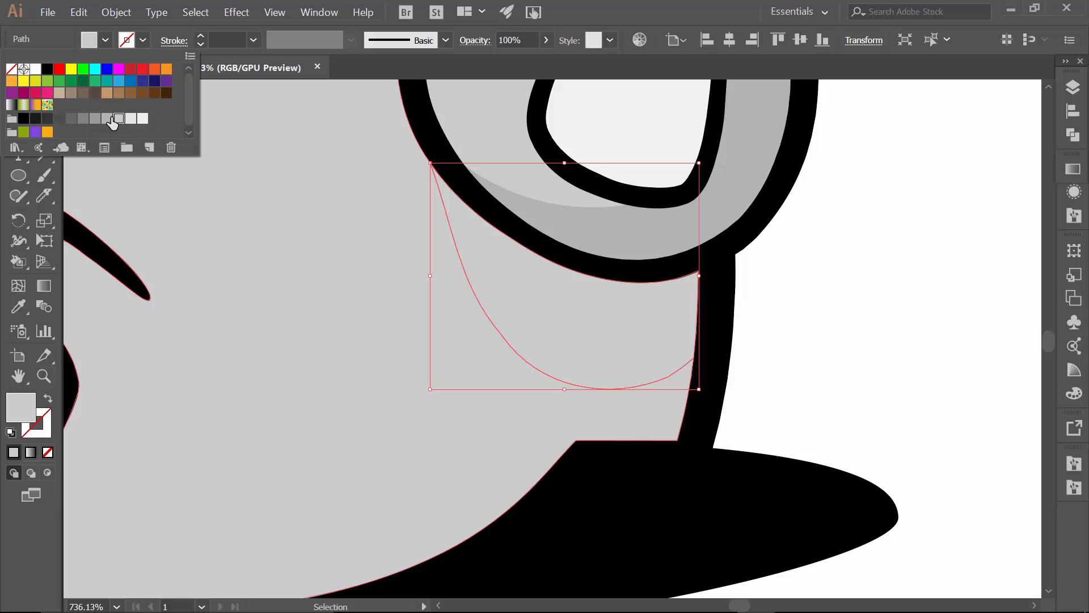
{"action": "left_click", "coordinate": [113, 118]}
{"action": "left_click", "coordinate": [813, 313]}
{"action": "left_click", "coordinate": [814, 316]}
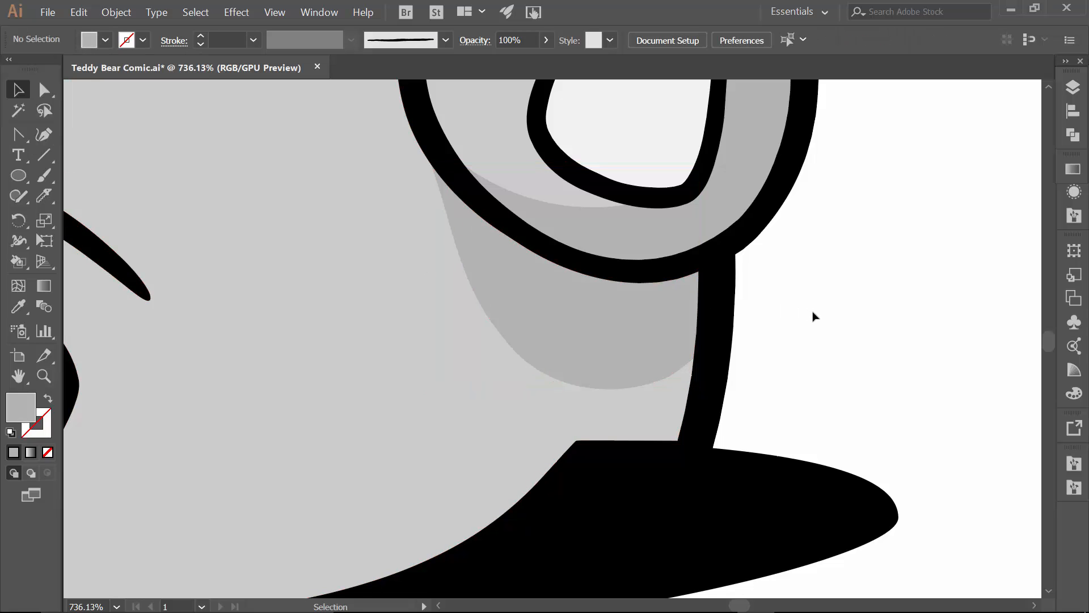
- Cut a curved shadow piece from the bottom of the belly fill, between the belly outline and the near leg, with the Knife
{"action": "key", "text": "ctrl+minus"}
{"action": "key", "text": "ctrl+minus"}
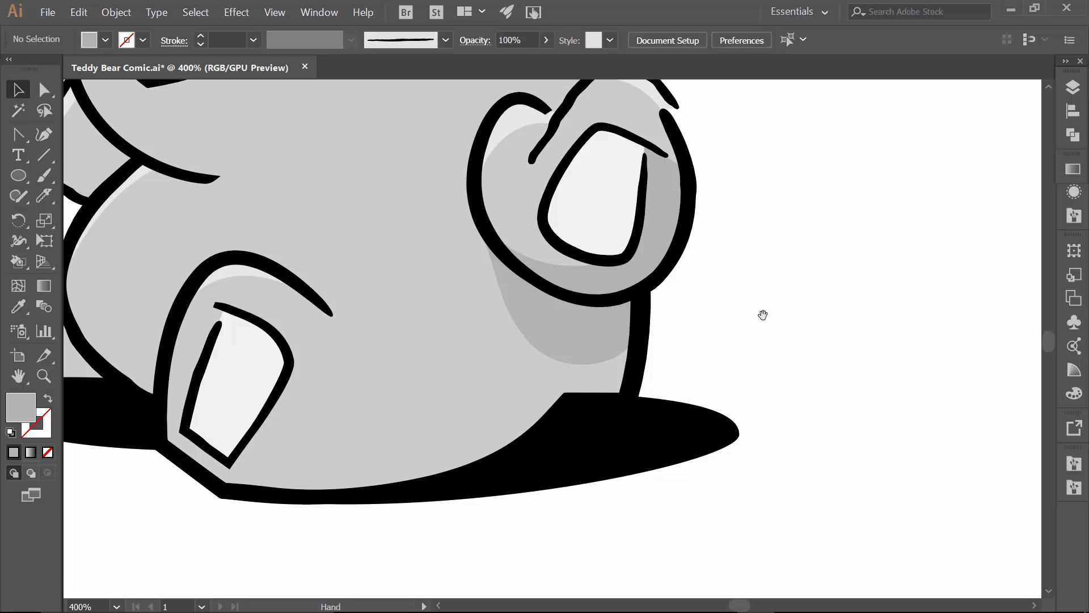
{"action": "left_click_drag", "start_coordinate": [609, 348], "coordinate": [783, 403]}
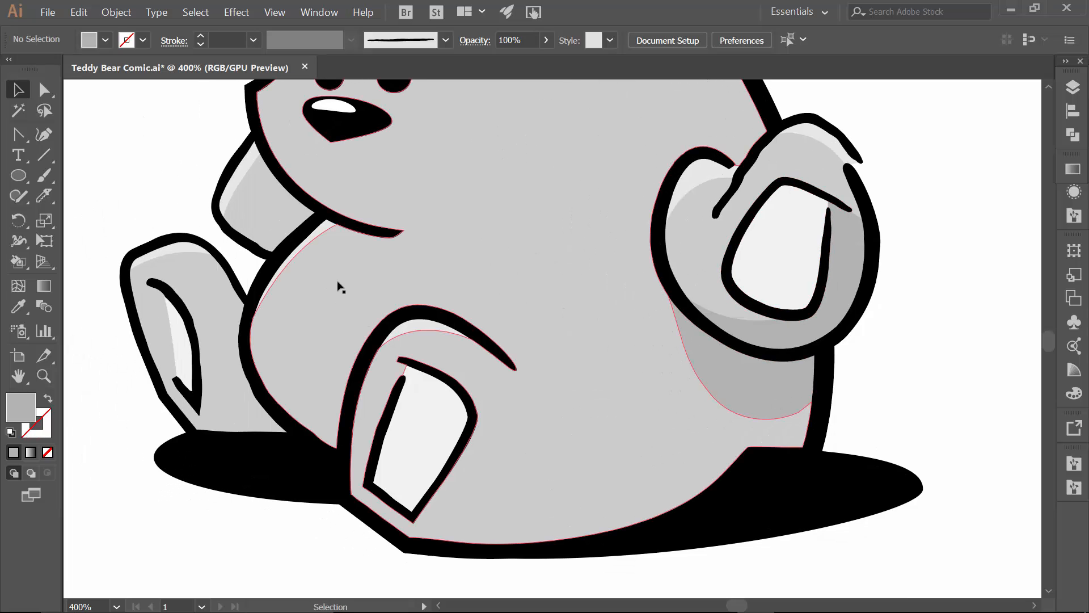
{"action": "left_click", "coordinate": [328, 322]}
{"action": "left_click", "coordinate": [44, 195]}
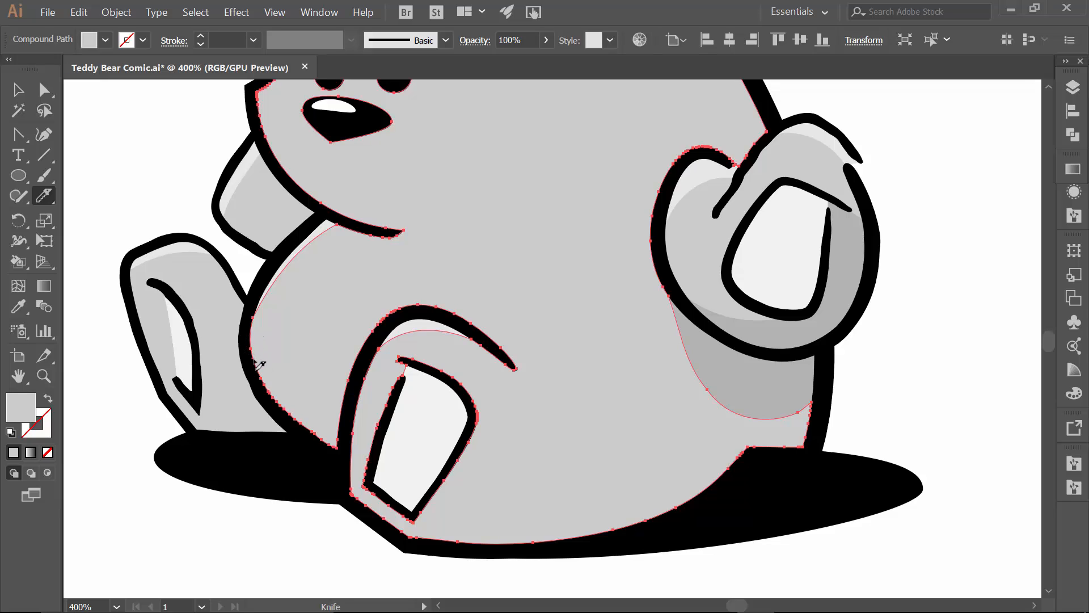
{"action": "mouse_move", "coordinate": [256, 362]}
{"action": "left_mouse_down"}
{"action": "mouse_move", "coordinate": [280, 387]}
{"action": "mouse_move", "coordinate": [350, 404]}
{"action": "left_mouse_up"}
{"action": "key", "text": "v"}
{"action": "left_click", "coordinate": [243, 539]}
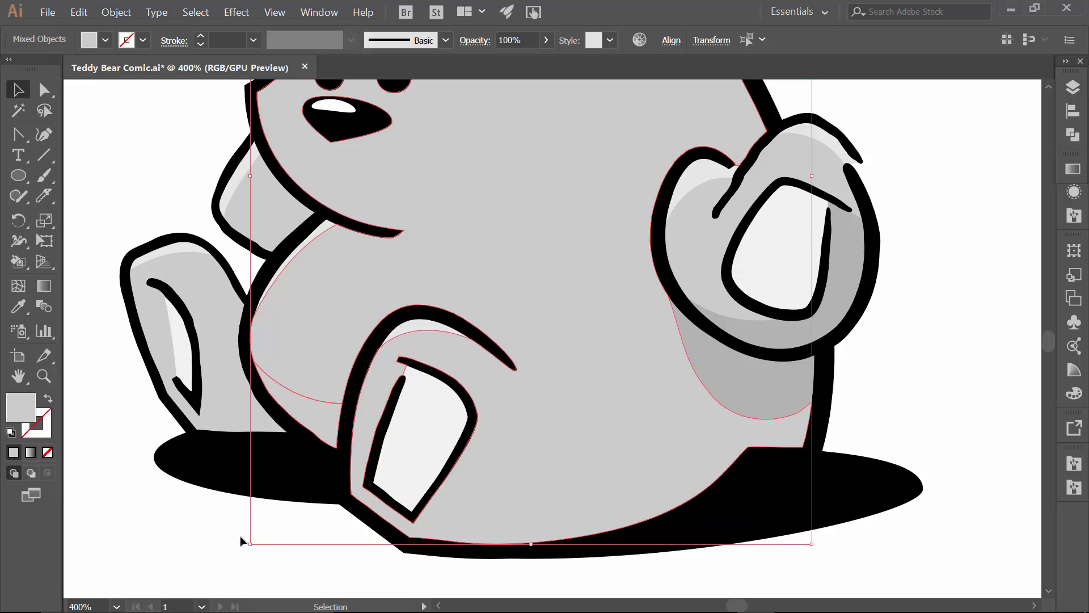
- Fill the cut piece at the bottom of the belly with the darker grey swatch and deselect it
{"action": "left_click", "coordinate": [311, 403]}
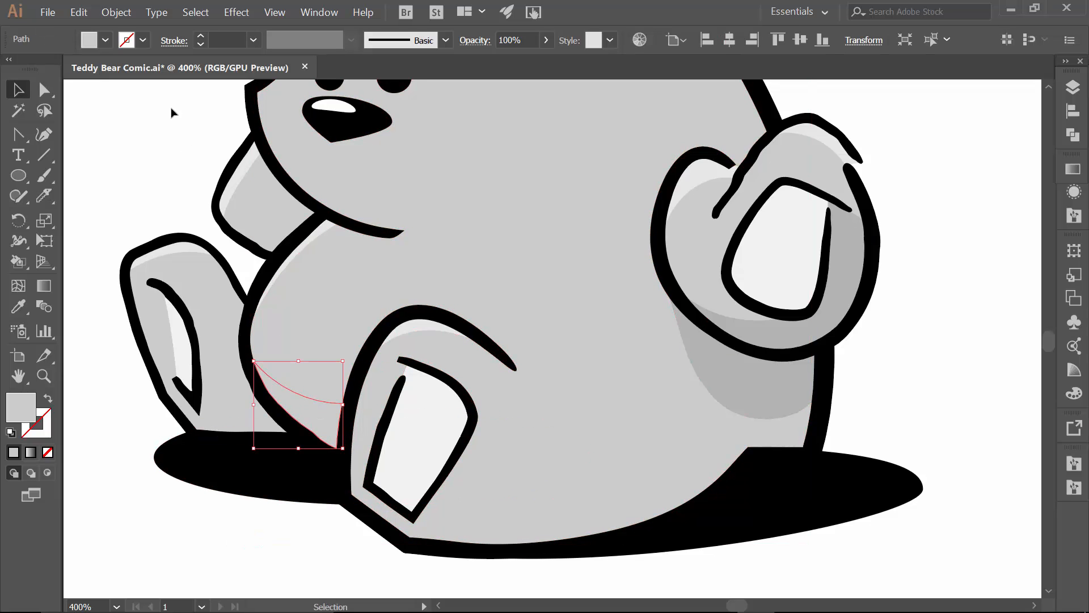
{"action": "left_click", "coordinate": [106, 39]}
{"action": "left_click", "coordinate": [105, 125]}
{"action": "left_click", "coordinate": [69, 289]}
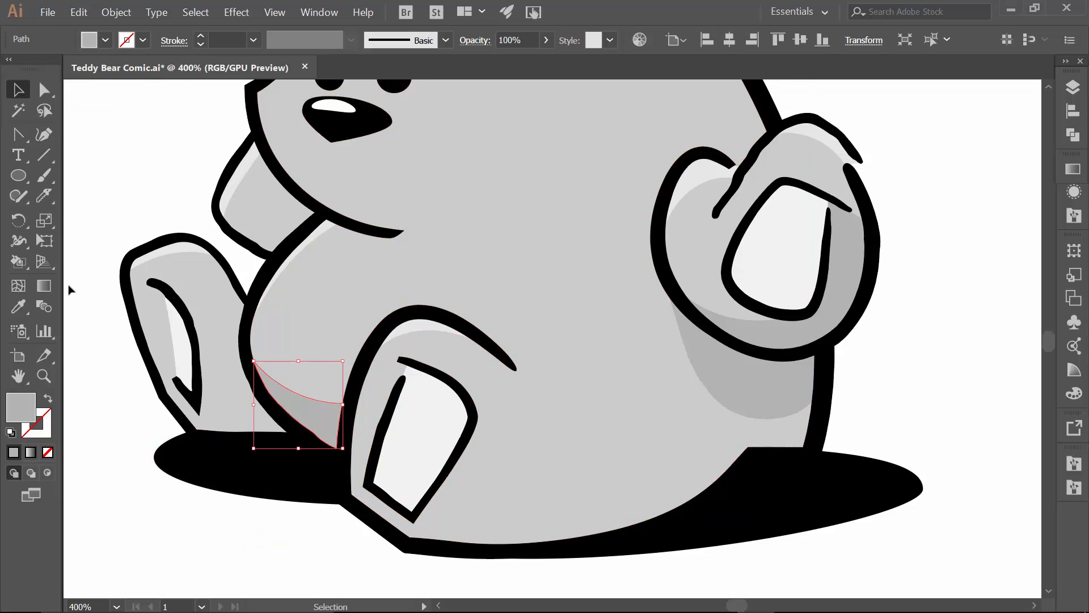
{"action": "left_click", "coordinate": [123, 216]}
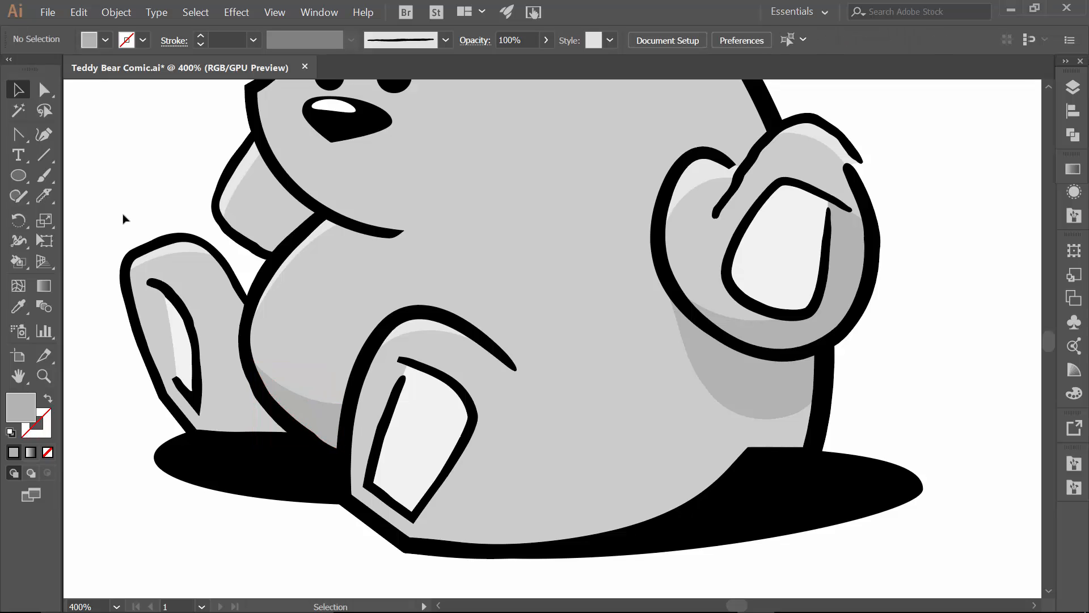
- Cut the far arm's grey fill with two curved Knife strokes, one along the head outline and one along the belly outline
{"action": "scroll", "coordinate": [123, 219], "scroll_direction": "up", "scroll_amount": 2}
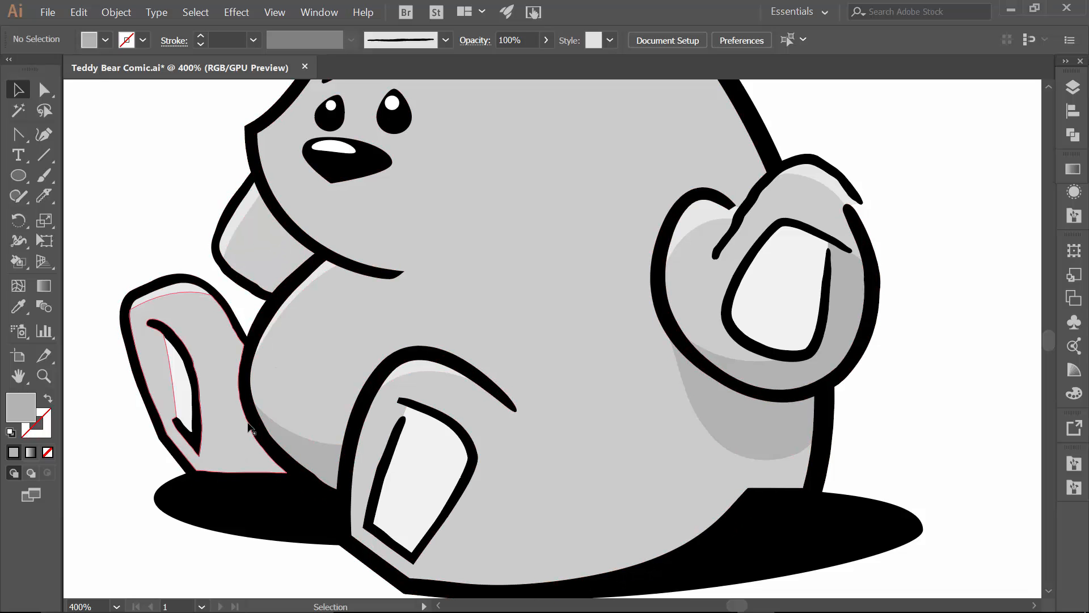
{"action": "left_click", "coordinate": [255, 277]}
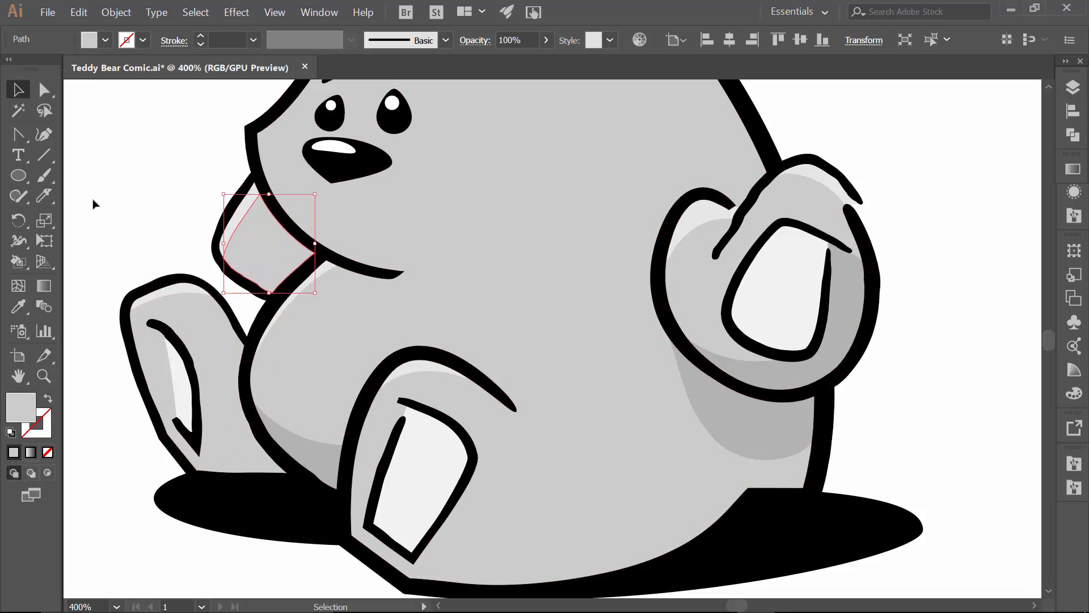
{"action": "left_click", "coordinate": [46, 195]}
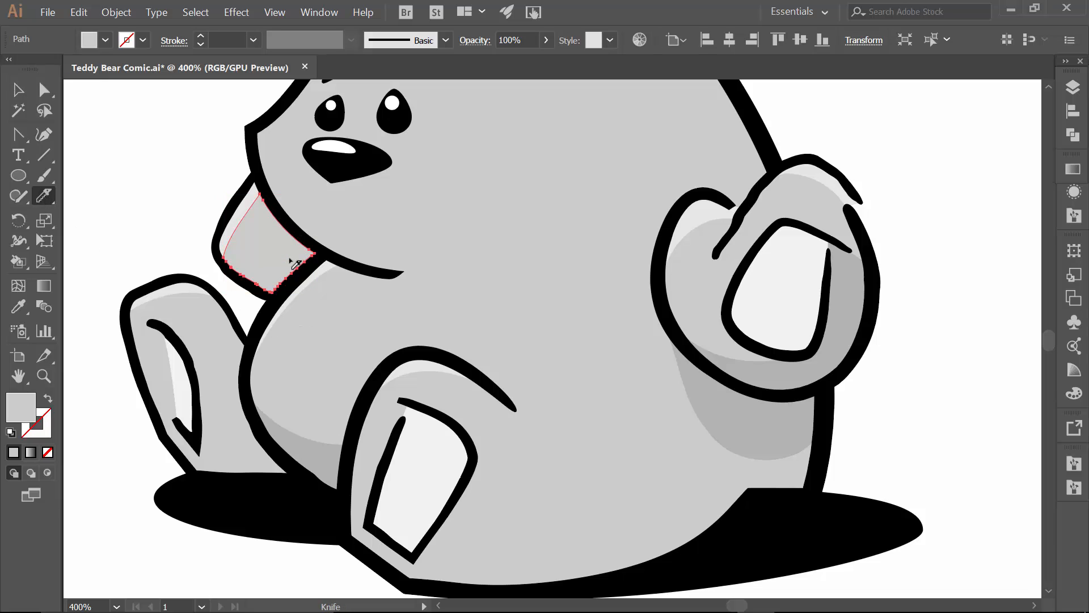
{"action": "left_click_drag", "start_coordinate": [312, 280], "coordinate": [543, 259]}
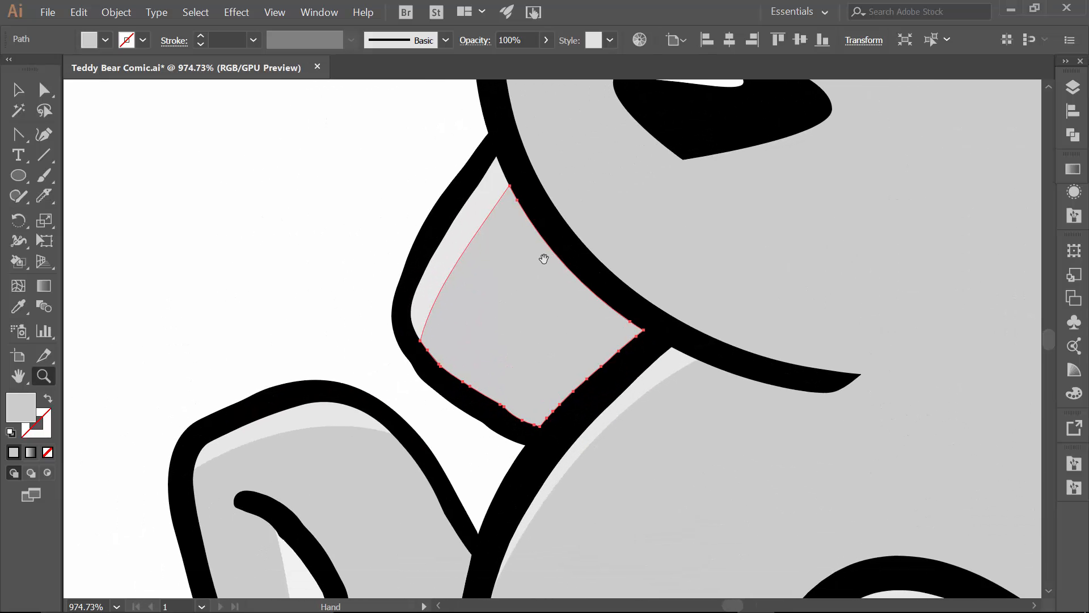
{"action": "left_click", "coordinate": [45, 196]}
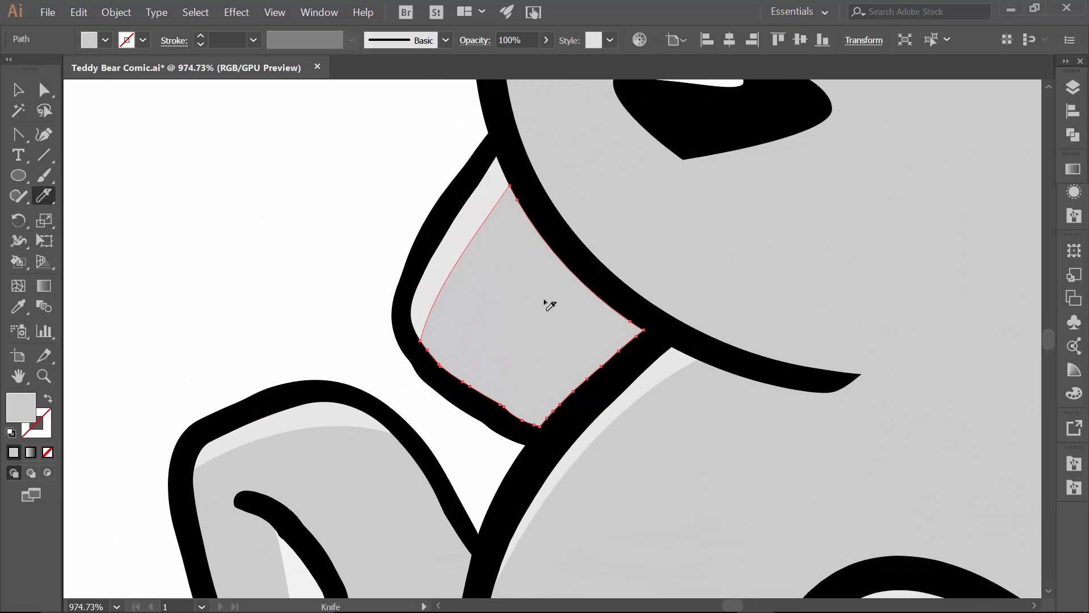
{"action": "mouse_move", "coordinate": [517, 161]}
{"action": "left_mouse_down"}
{"action": "mouse_move", "coordinate": [572, 320]}
{"action": "mouse_move", "coordinate": [689, 389]}
{"action": "left_mouse_up"}
{"action": "mouse_move", "coordinate": [640, 311]}
{"action": "left_mouse_down"}
{"action": "mouse_move", "coordinate": [601, 330]}
{"action": "mouse_move", "coordinate": [478, 462]}
{"action": "left_mouse_up"}
{"action": "key", "text": "v"}
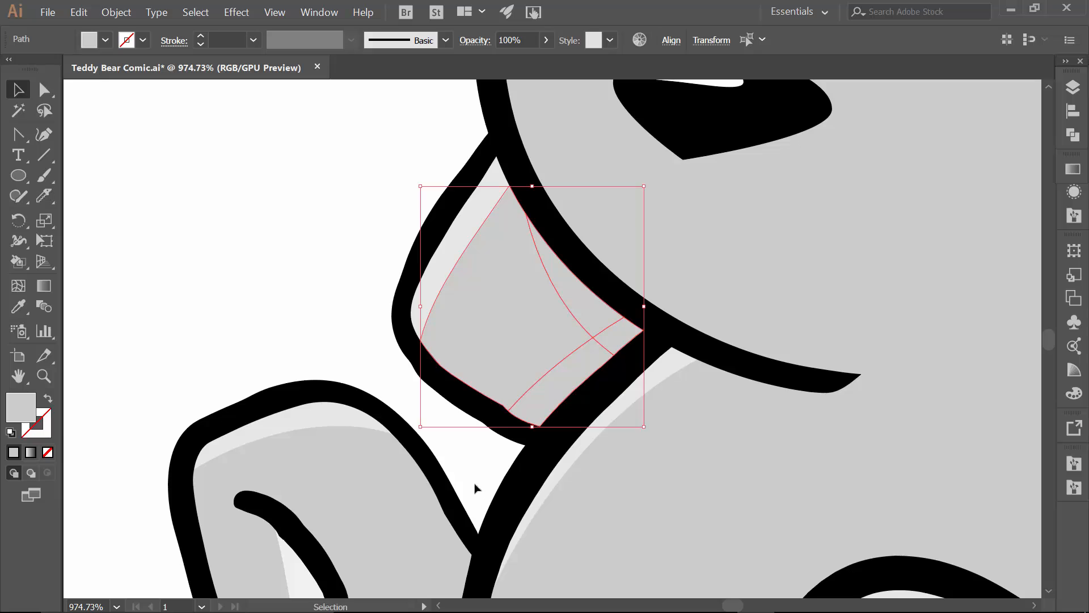
{"action": "left_click", "coordinate": [478, 489]}
- Fill the cut pieces of the far arm next to the head and belly with the darker grey swatch
{"action": "left_click", "coordinate": [536, 399]}
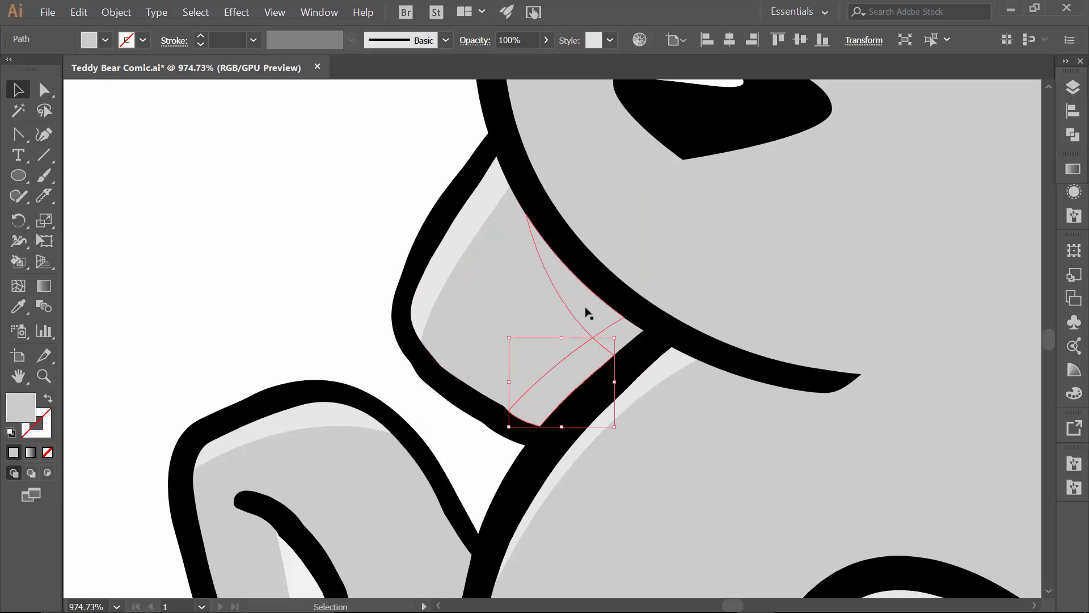
{"action": "left_click", "coordinate": [621, 340], "text": "shift"}
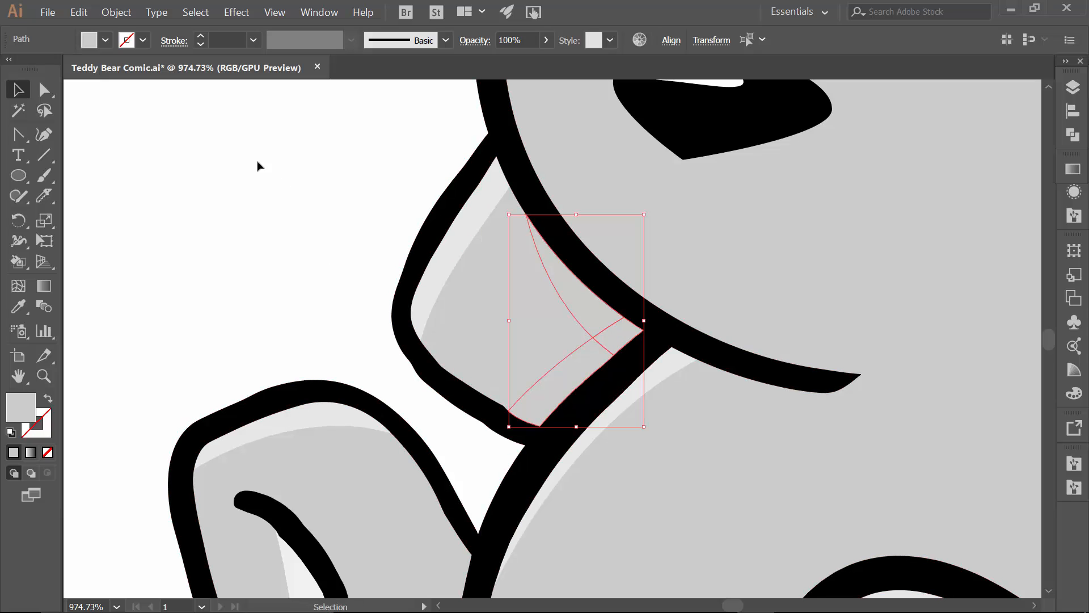
{"action": "left_click", "coordinate": [108, 45]}
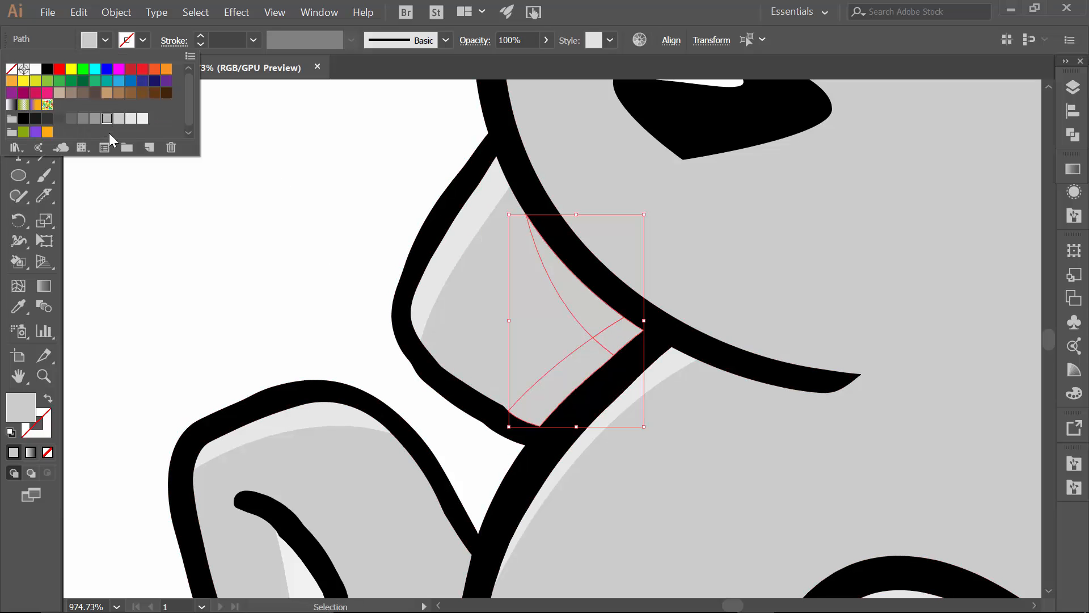
{"action": "left_click", "coordinate": [106, 118]}
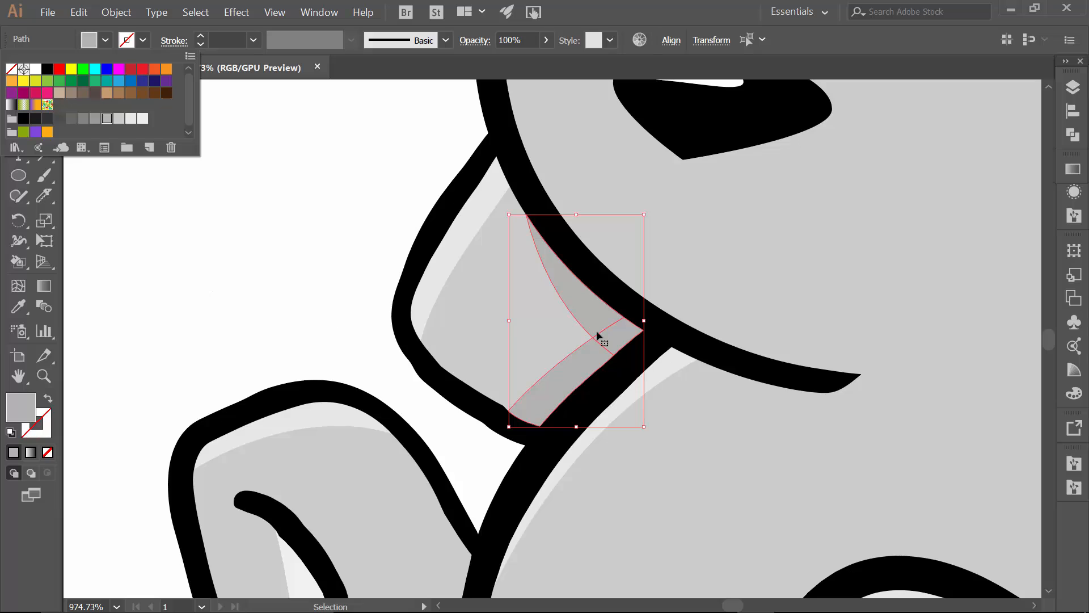
- Unite the darker grey pieces of the far arm into one shadow shape with Pathfinder and deselect it
{"action": "left_click", "coordinate": [1073, 134]}
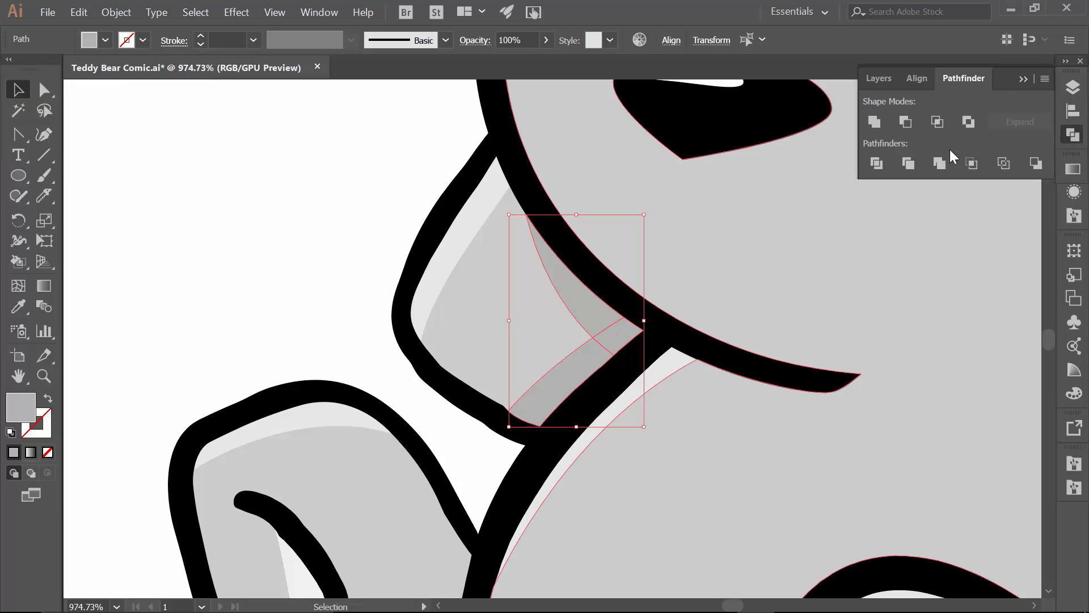
{"action": "left_click", "coordinate": [874, 121]}
{"action": "left_click", "coordinate": [379, 228]}
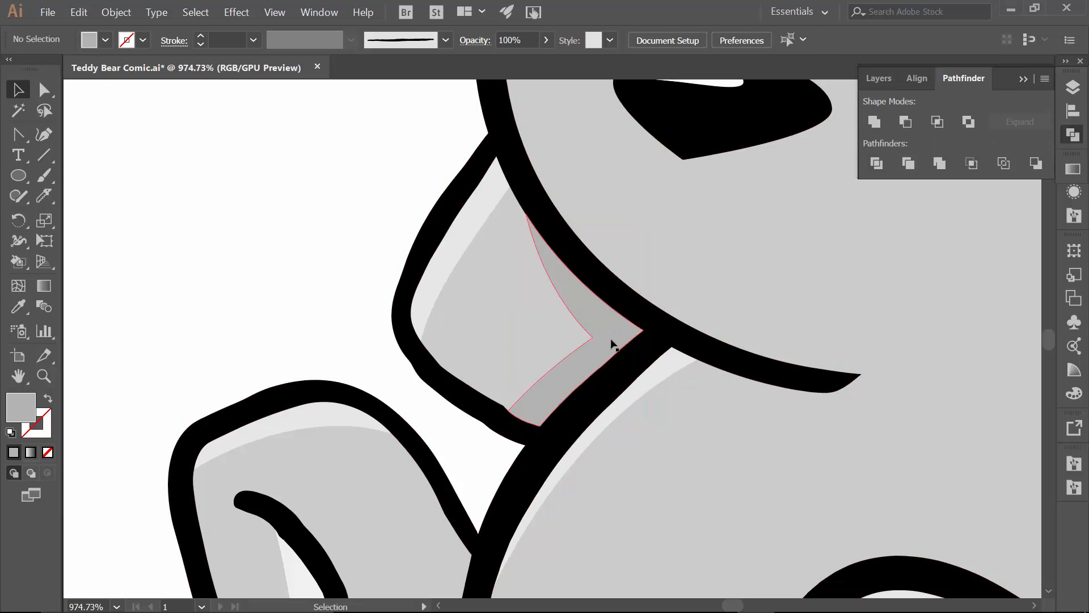
- Cut a curved shadow piece across the bottom of the far leg's grey fill, below the foot pad, with the Knife
{"action": "scroll", "coordinate": [612, 343], "scroll_direction": "down", "scroll_amount": 8}
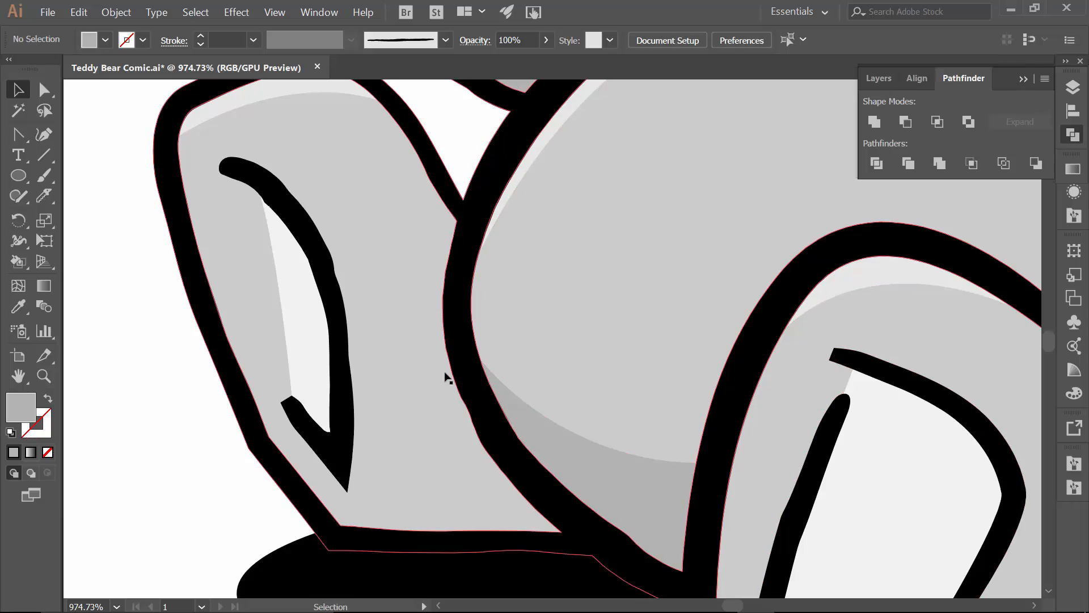
{"action": "left_click", "coordinate": [427, 370]}
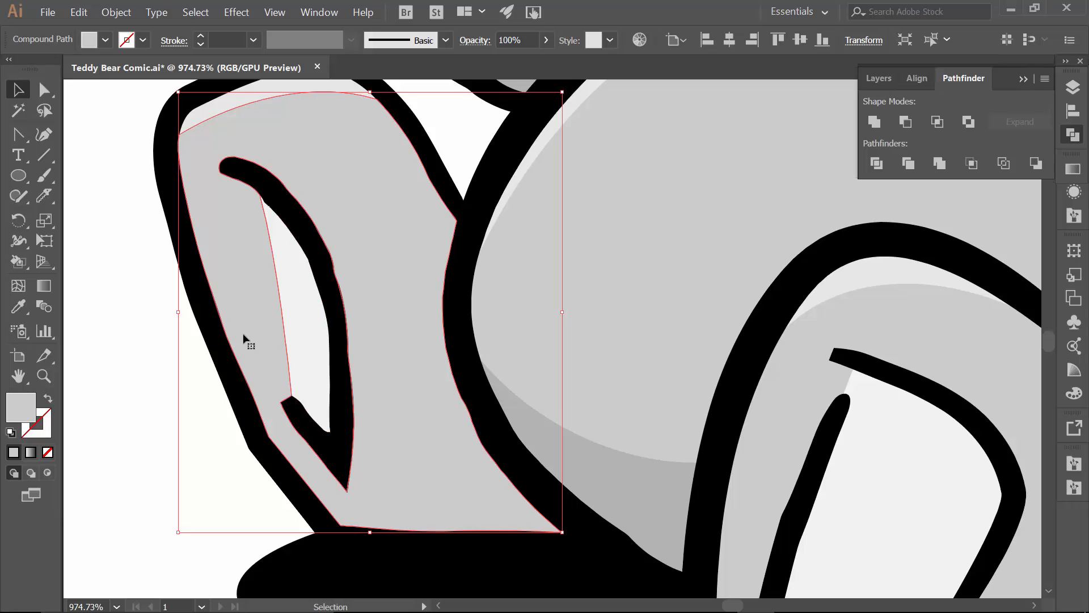
{"action": "left_click", "coordinate": [44, 197]}
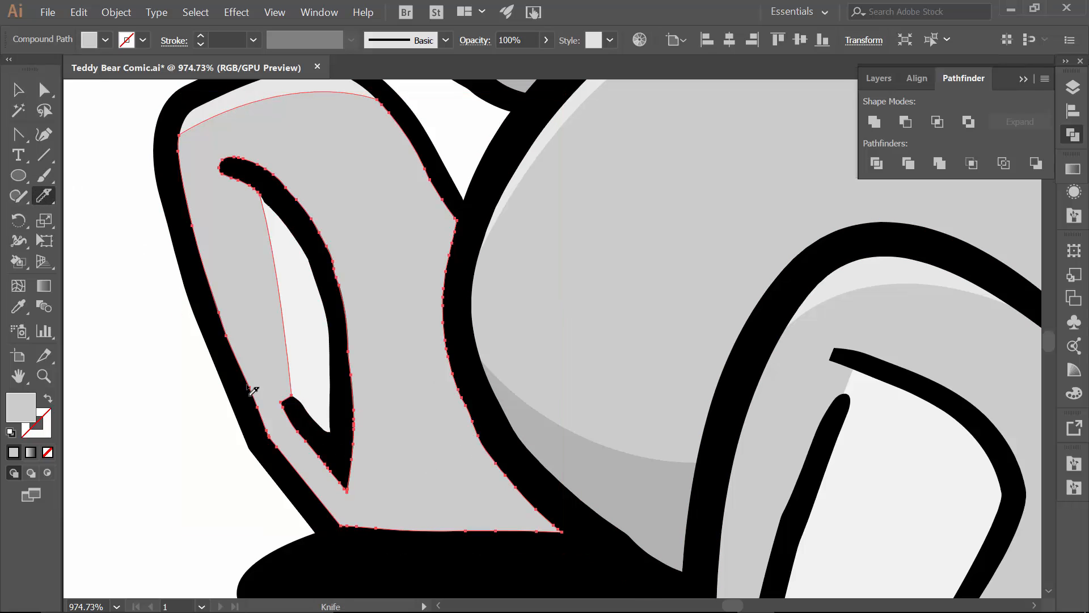
{"action": "mouse_move", "coordinate": [198, 274]}
{"action": "left_mouse_down"}
{"action": "mouse_move", "coordinate": [327, 449]}
{"action": "mouse_move", "coordinate": [381, 470]}
{"action": "mouse_move", "coordinate": [436, 470]}
{"action": "mouse_move", "coordinate": [513, 444]}
{"action": "left_mouse_up"}
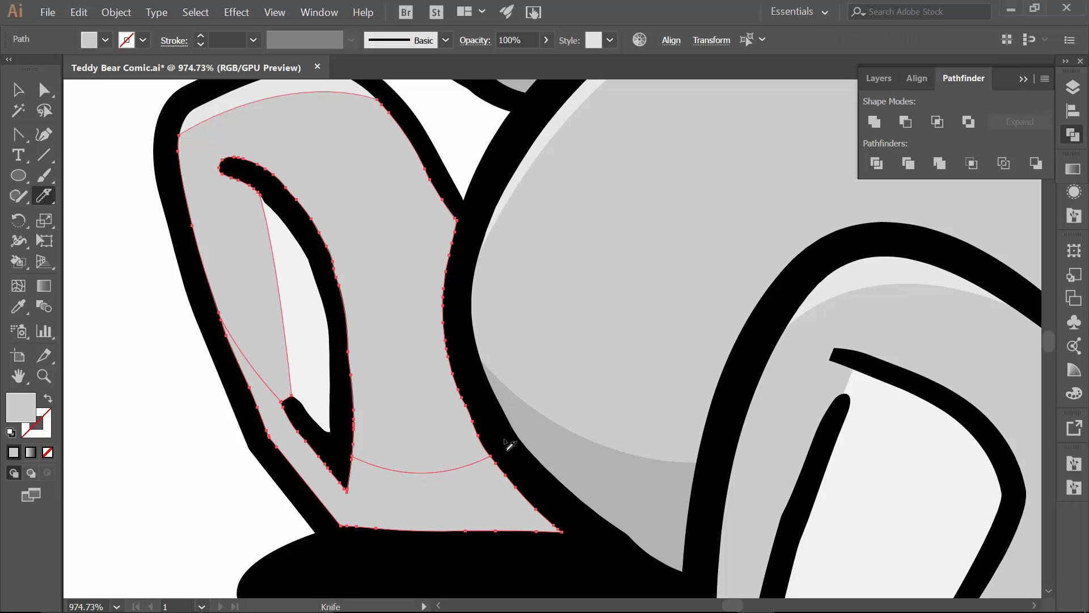
{"action": "key", "text": "v"}
{"action": "left_click", "coordinate": [202, 420]}
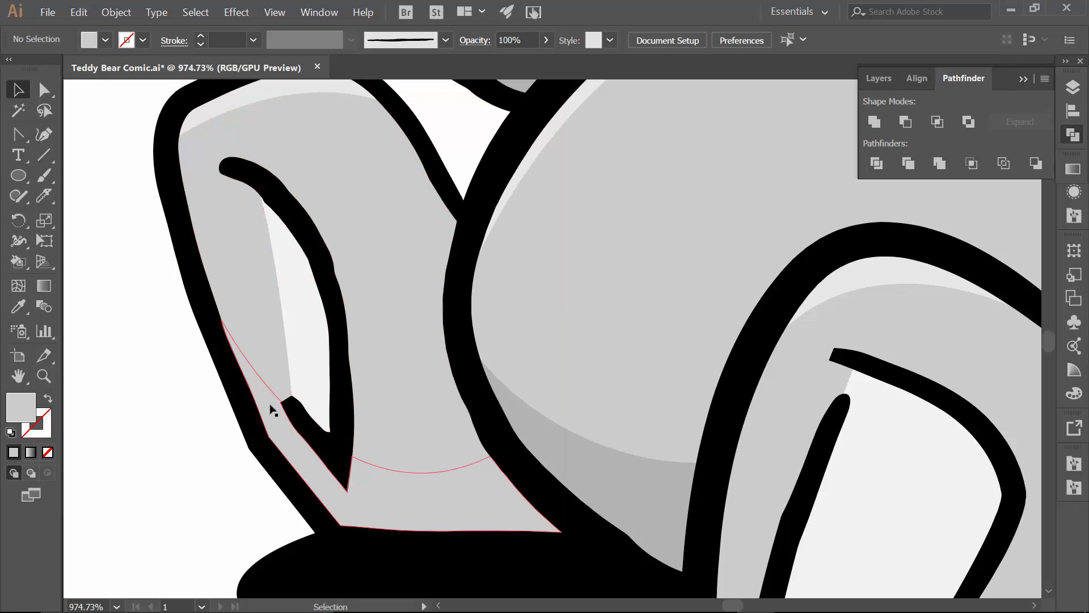
- Fill the cut piece at the bottom of the far leg with the darker grey swatch and deselect it
{"action": "left_click", "coordinate": [265, 389]}
{"action": "left_click", "coordinate": [105, 39]}
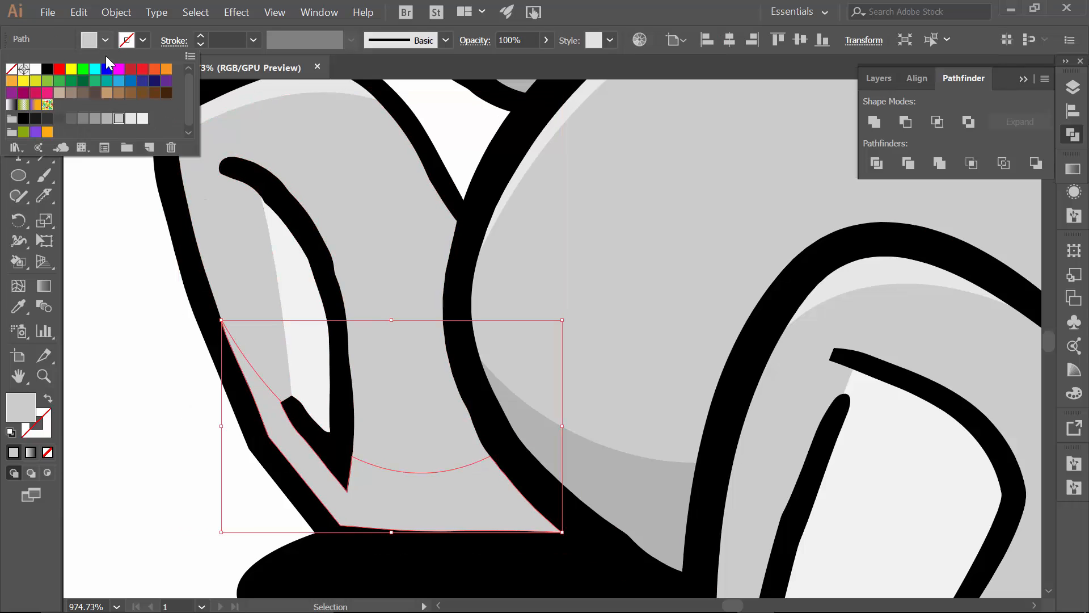
{"action": "left_click", "coordinate": [104, 120]}
{"action": "left_click", "coordinate": [131, 296]}
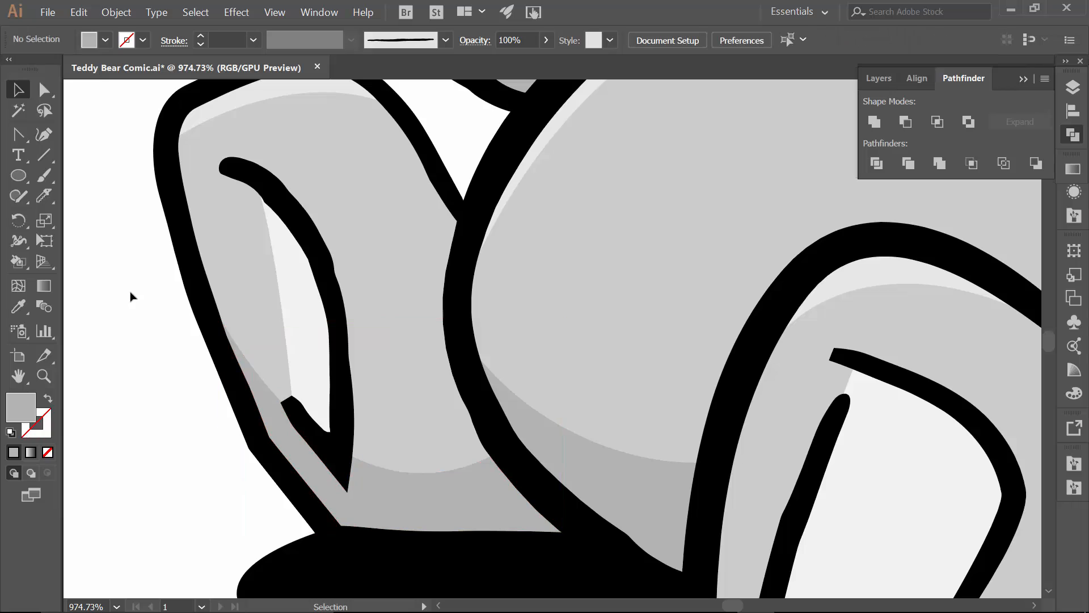
- Cut a long curved shadow piece from the body's bottom edge, from the near foot to the ground shadow, with the Knife
{"action": "key", "text": "ctrl+0"}
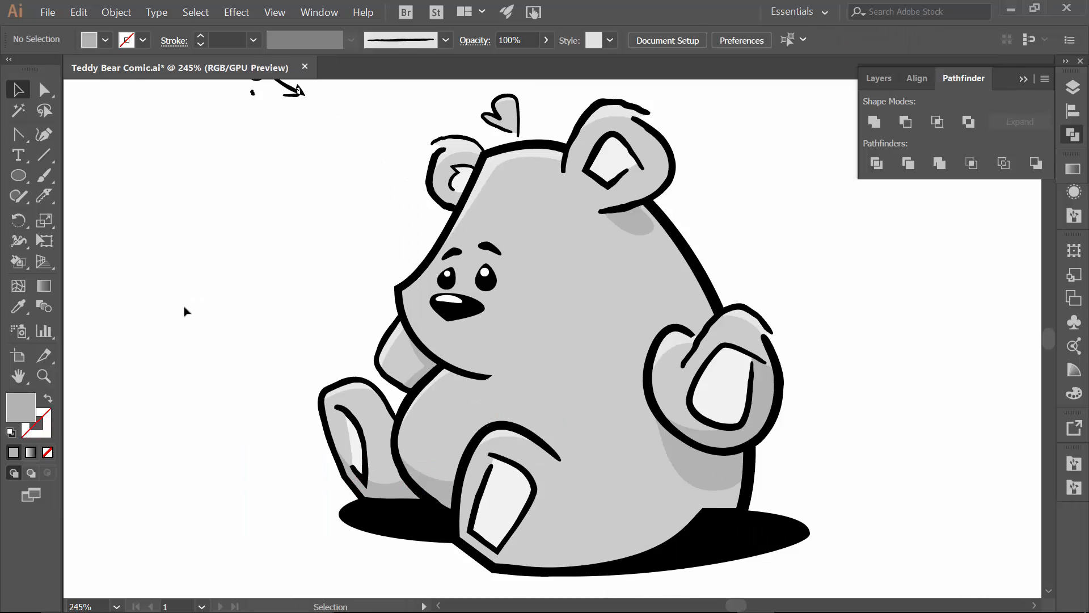
{"action": "left_click", "coordinate": [610, 520]}
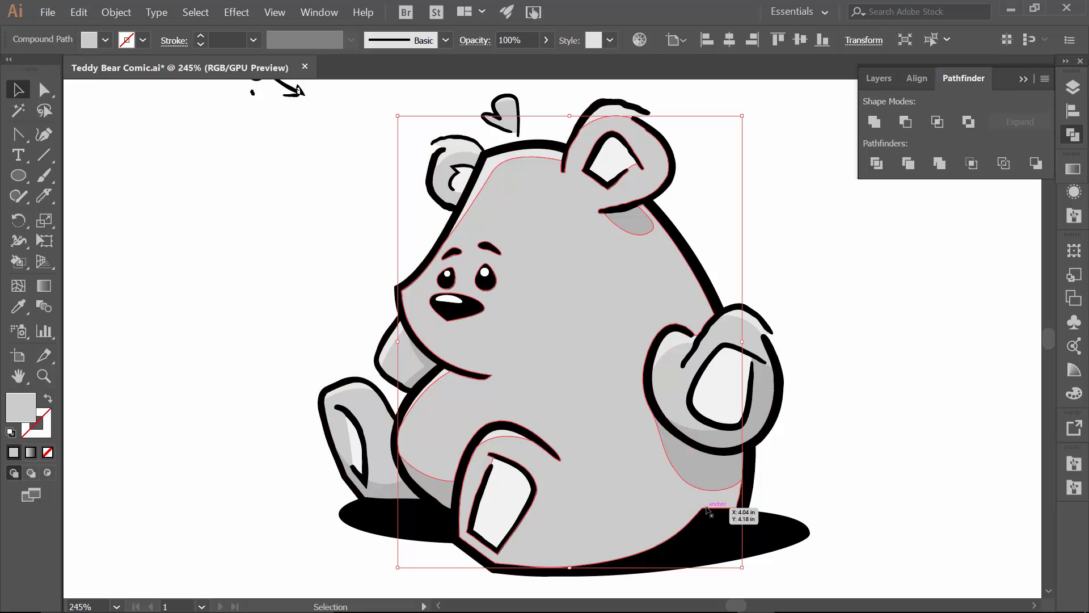
{"action": "key", "text": "z"}
{"action": "left_click_drag", "start_coordinate": [568, 512], "coordinate": [757, 541]}
{"action": "key", "text": "space"}
{"action": "left_click_drag", "start_coordinate": [712, 525], "coordinate": [630, 345]}
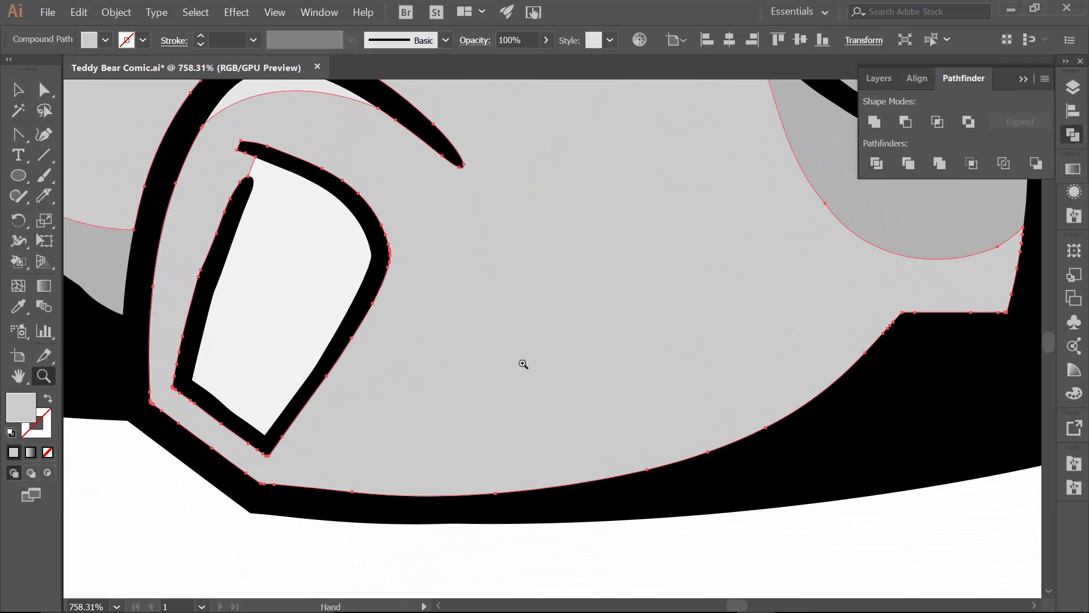
{"action": "left_click", "coordinate": [45, 196]}
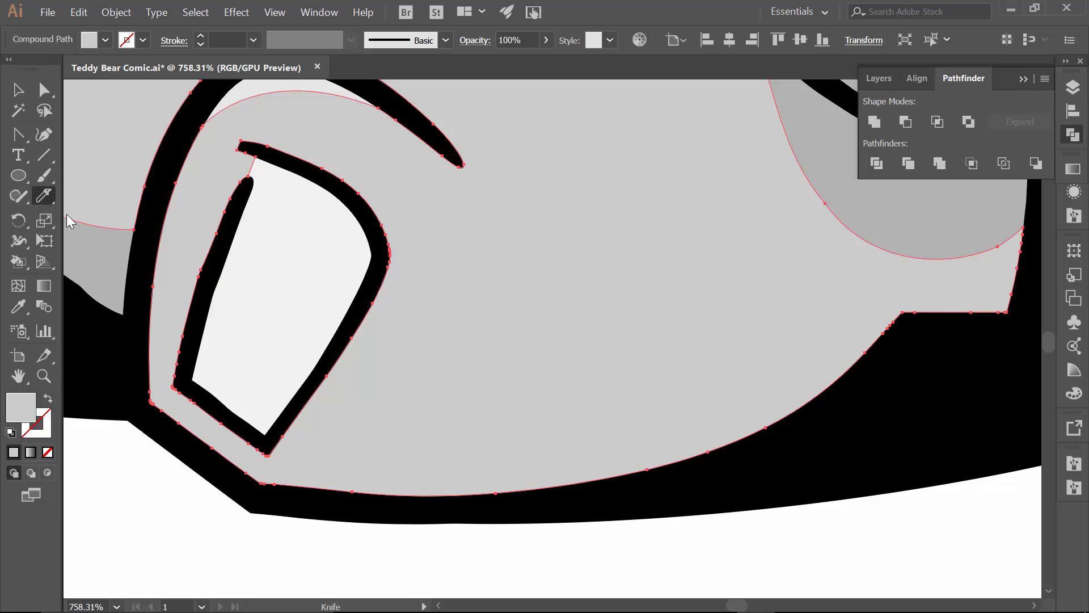
{"action": "mouse_move", "coordinate": [138, 325]}
{"action": "left_mouse_down"}
{"action": "mouse_move", "coordinate": [265, 439]}
{"action": "mouse_move", "coordinate": [522, 457]}
{"action": "mouse_move", "coordinate": [782, 393]}
{"action": "mouse_move", "coordinate": [843, 365]}
{"action": "mouse_move", "coordinate": [905, 313]}
{"action": "mouse_move", "coordinate": [903, 325]}
{"action": "left_mouse_up"}
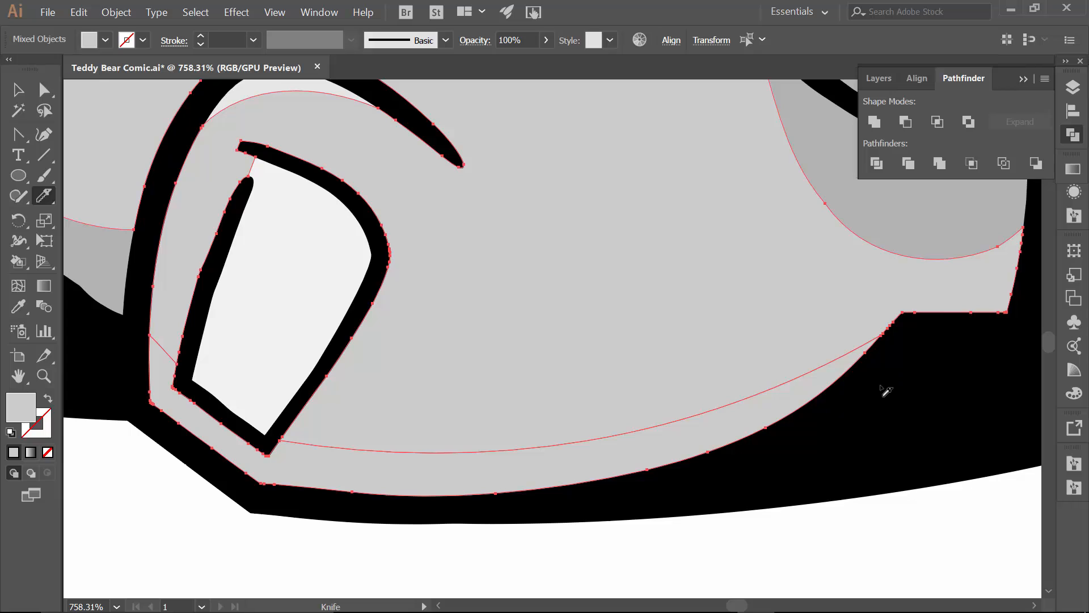
{"action": "key", "text": "v"}
{"action": "left_click", "coordinate": [426, 539]}
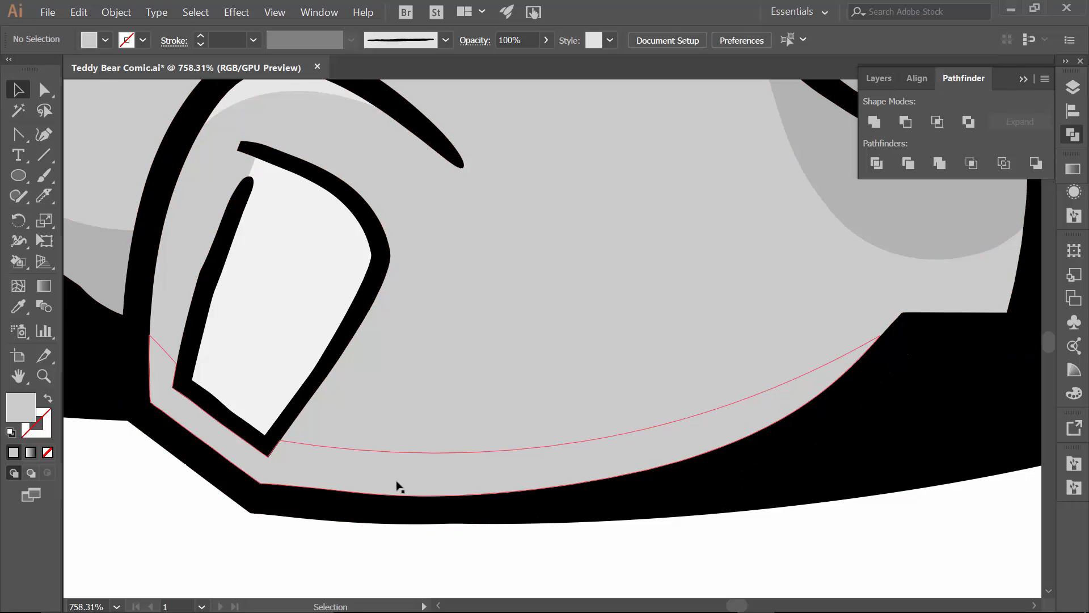
- Fill the cut piece along the bottom of the near foot and body with the darker grey swatch and deselect it
{"action": "left_click", "coordinate": [365, 481]}
{"action": "left_click", "coordinate": [105, 40]}
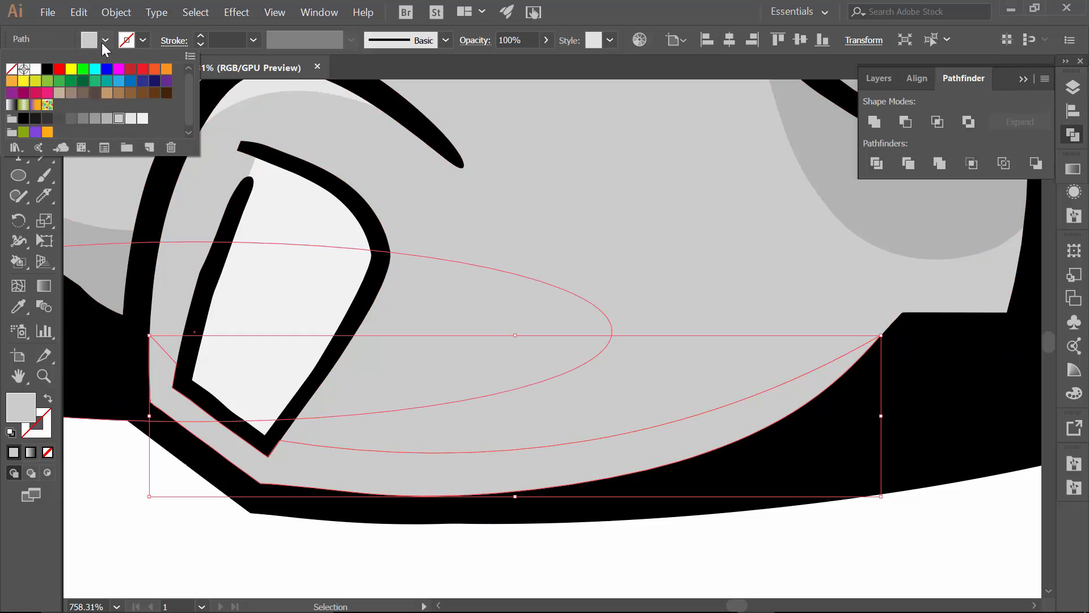
{"action": "left_click", "coordinate": [106, 118]}
{"action": "left_click", "coordinate": [122, 503]}
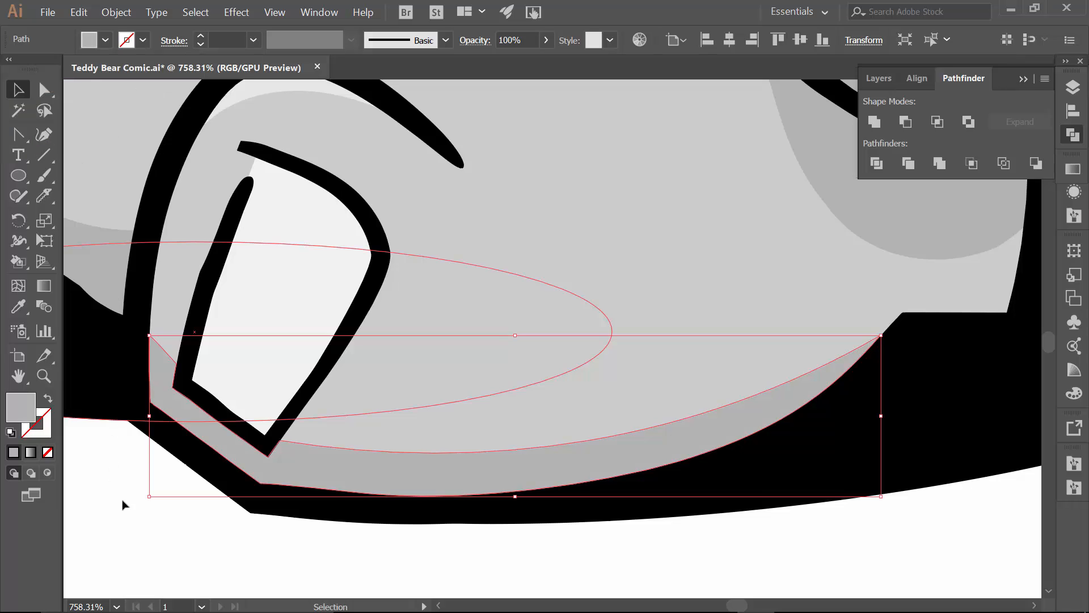
{"action": "key", "text": "a"}
{"action": "key", "text": "ctrl+minus"}
{"action": "key", "text": "v"}
{"action": "key", "text": "ctrl+minus"}
{"action": "key", "text": "ctrl+minus"}
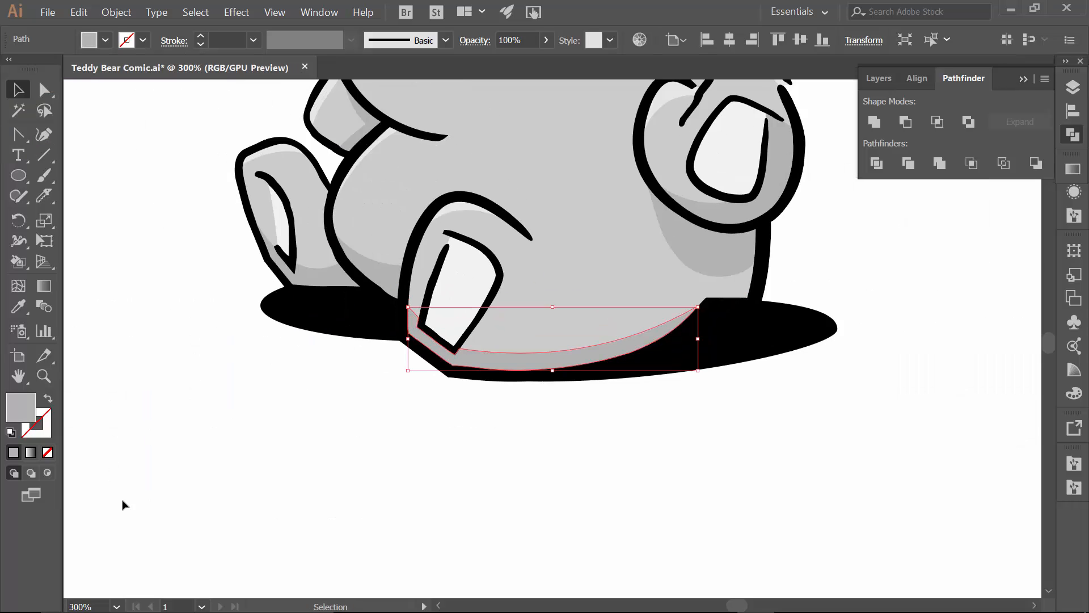
{"action": "scroll", "coordinate": [121, 503], "scroll_direction": "up", "scroll_amount": 4}
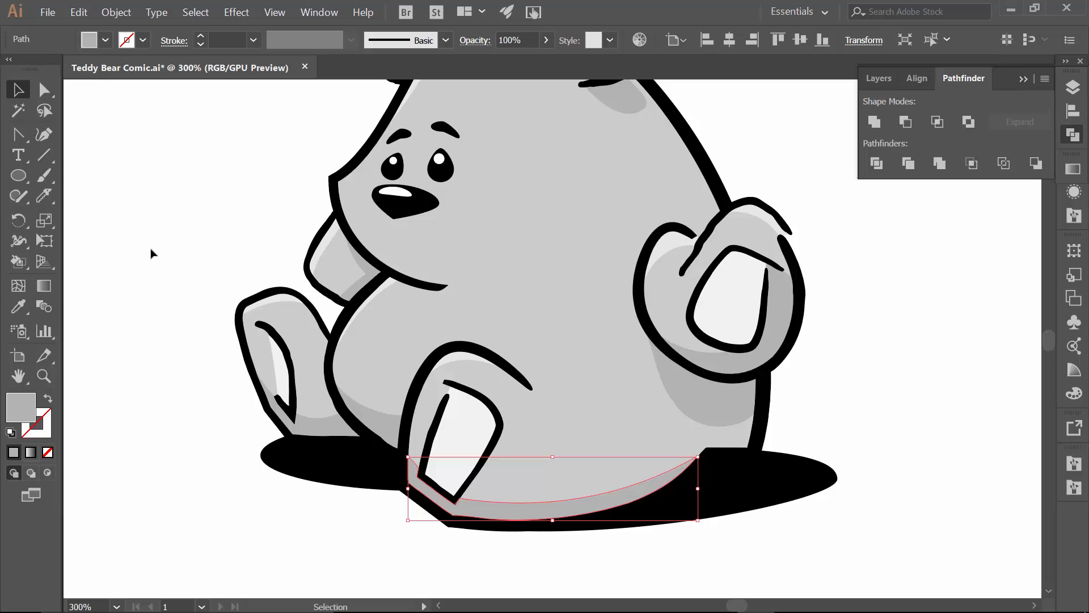
{"action": "left_click", "coordinate": [151, 253]}
- Delete the scribbled light-direction sketch with the arrow beside the bear's head
{"action": "left_click_drag", "start_coordinate": [461, 231], "coordinate": [477, 263]}
{"action": "key", "text": "ctrl+minus"}
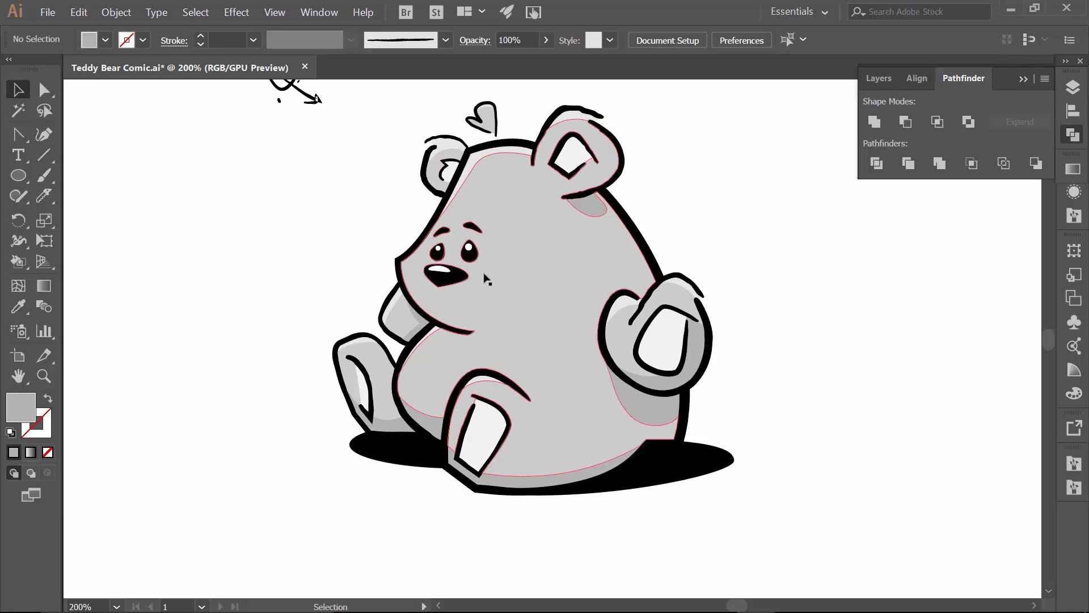
{"action": "scroll", "coordinate": [295, 291], "scroll_direction": "up", "scroll_amount": 2}
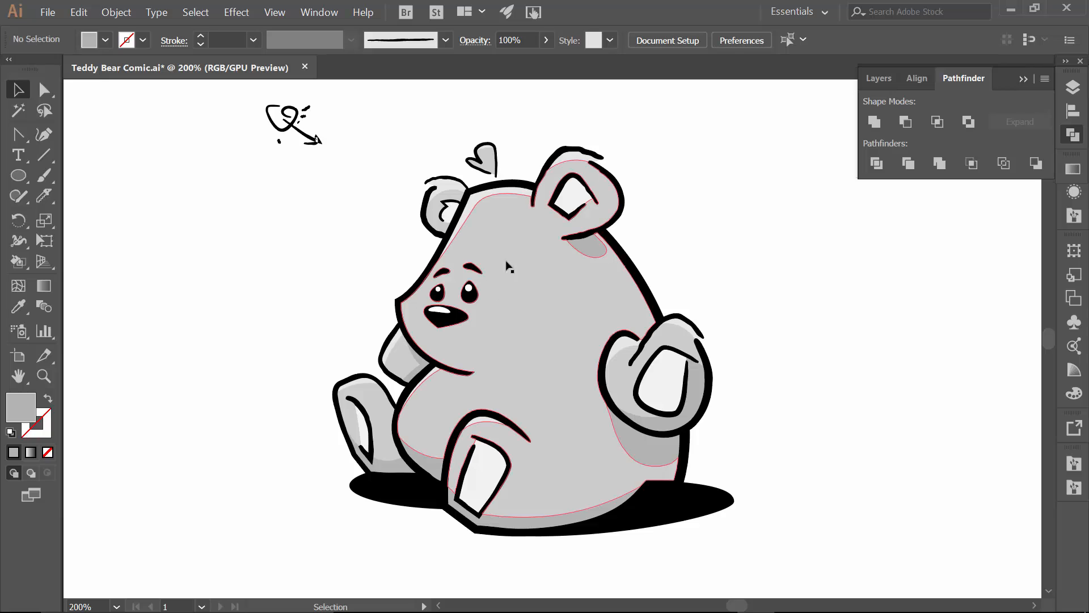
{"action": "left_click_drag", "start_coordinate": [245, 95], "coordinate": [335, 170]}
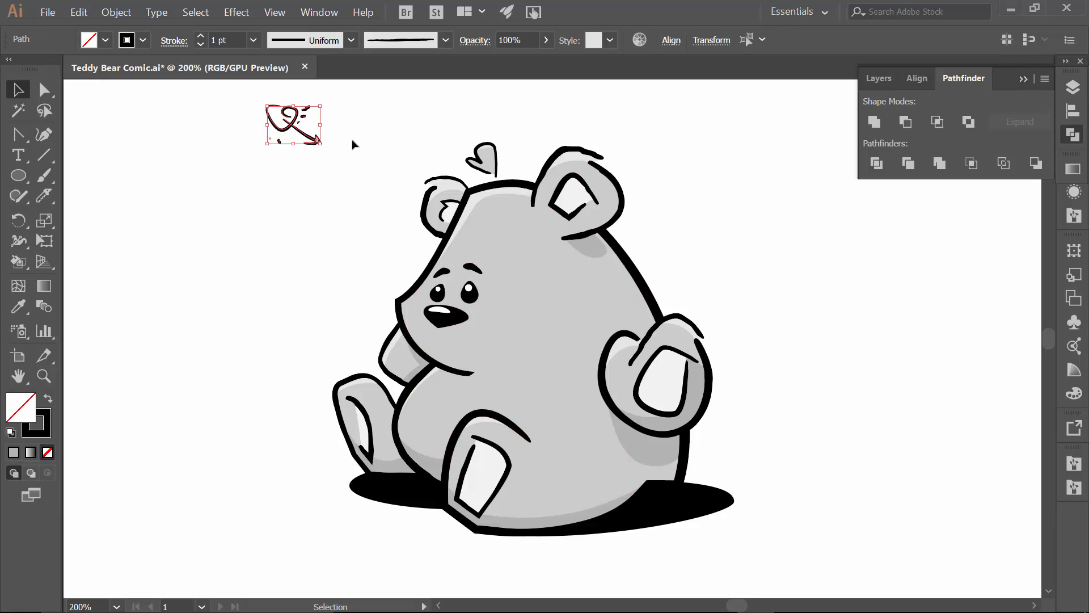
{"action": "key", "text": "Delete"}
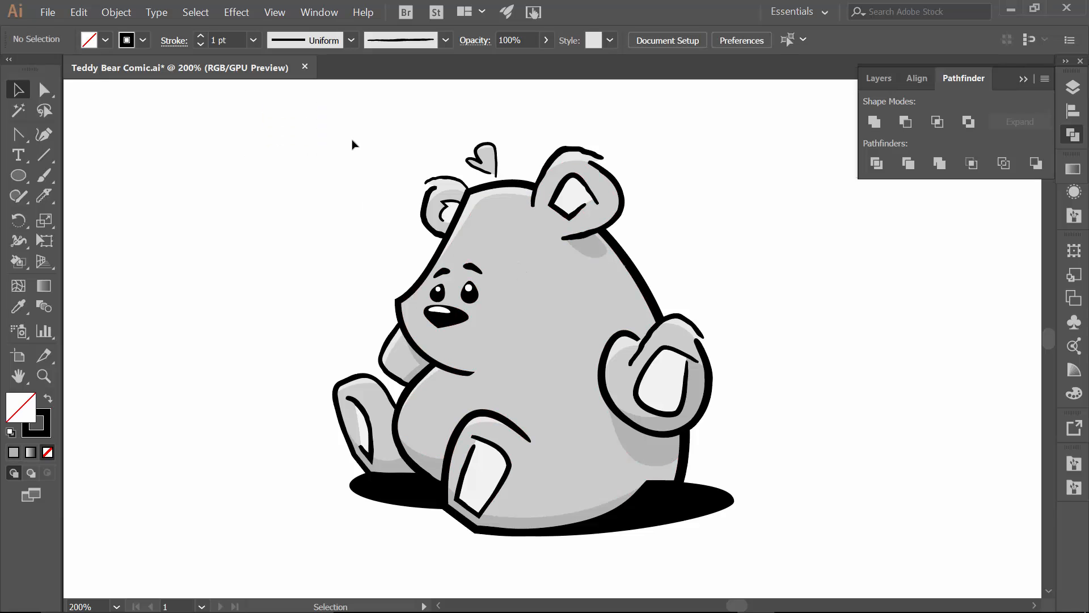
- Draw a straight line with the Line Segment tool from the near ear's base down to the shadow beneath the near arm
{"action": "left_click", "coordinate": [1022, 79]}
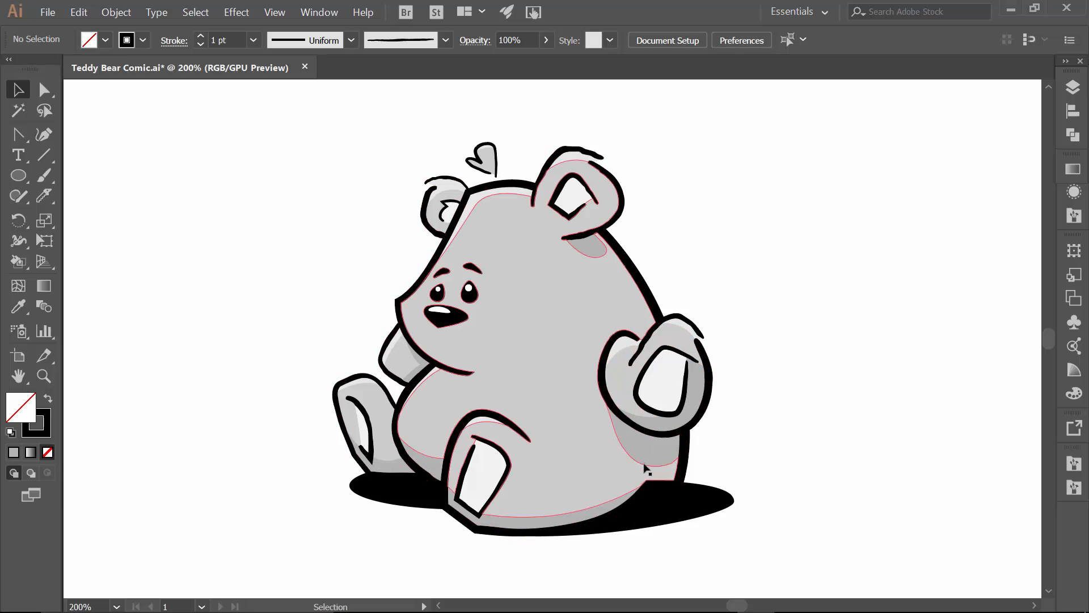
{"action": "left_click", "coordinate": [44, 154]}
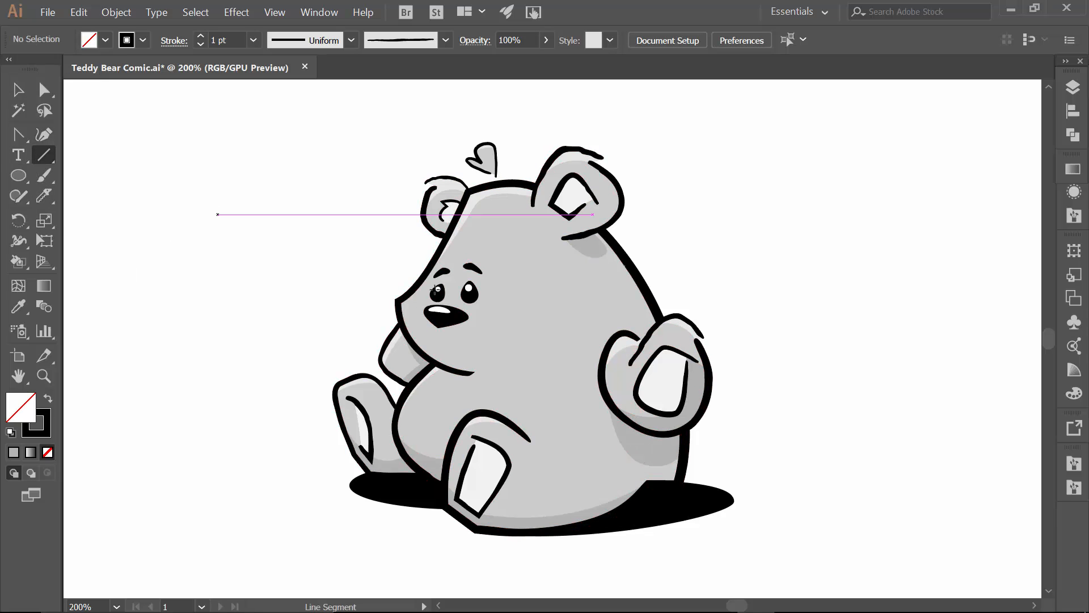
{"action": "left_click_drag", "start_coordinate": [581, 227], "coordinate": [648, 465]}
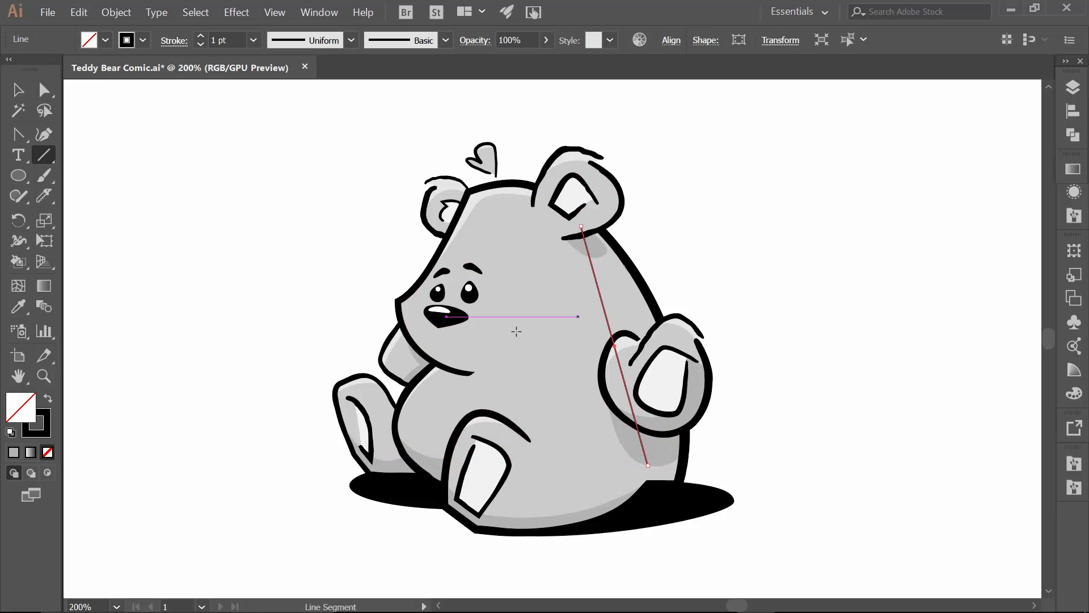
- Bend the straight line into an outward curve following the bear's back by adjusting both end anchors' handles, and deselect it
{"action": "left_click", "coordinate": [44, 375]}
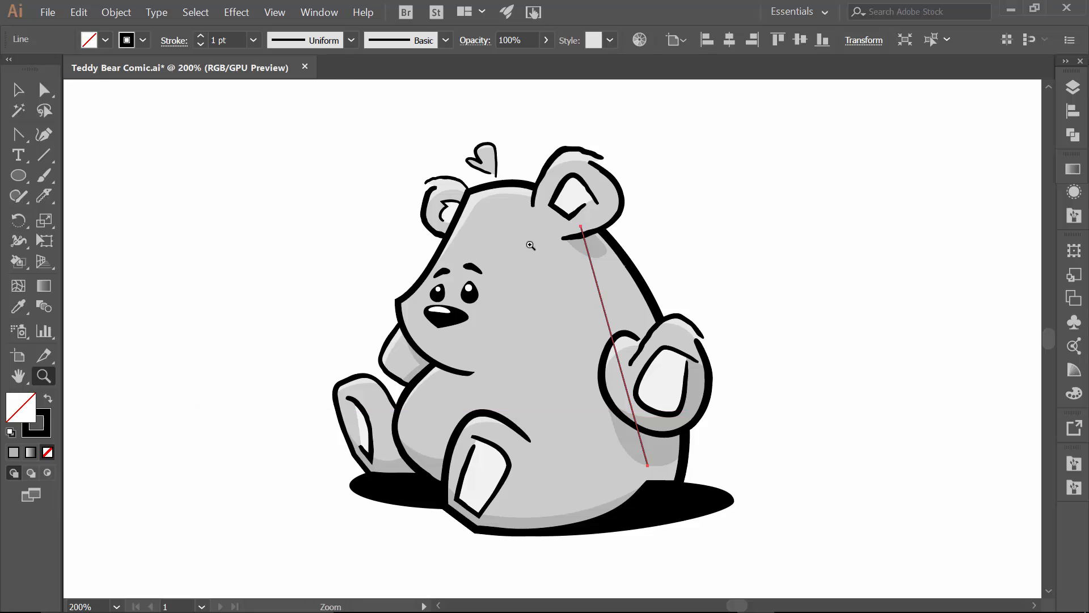
{"action": "left_click_drag", "start_coordinate": [529, 245], "coordinate": [561, 286]}
{"action": "key", "text": "space"}
{"action": "key", "text": "a"}
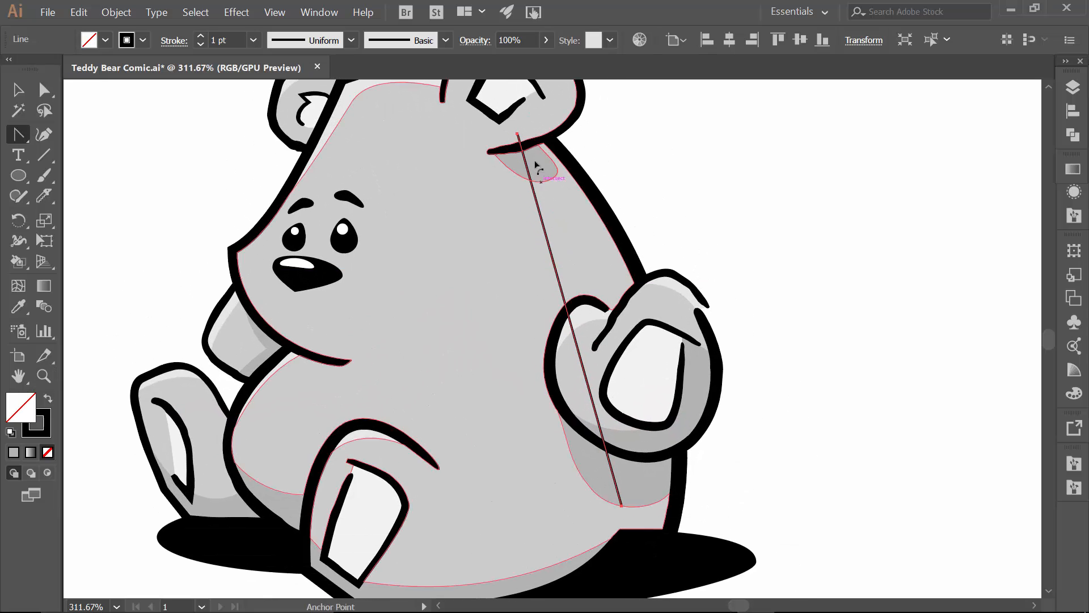
{"action": "left_click_drag", "start_coordinate": [517, 134], "coordinate": [587, 259]}
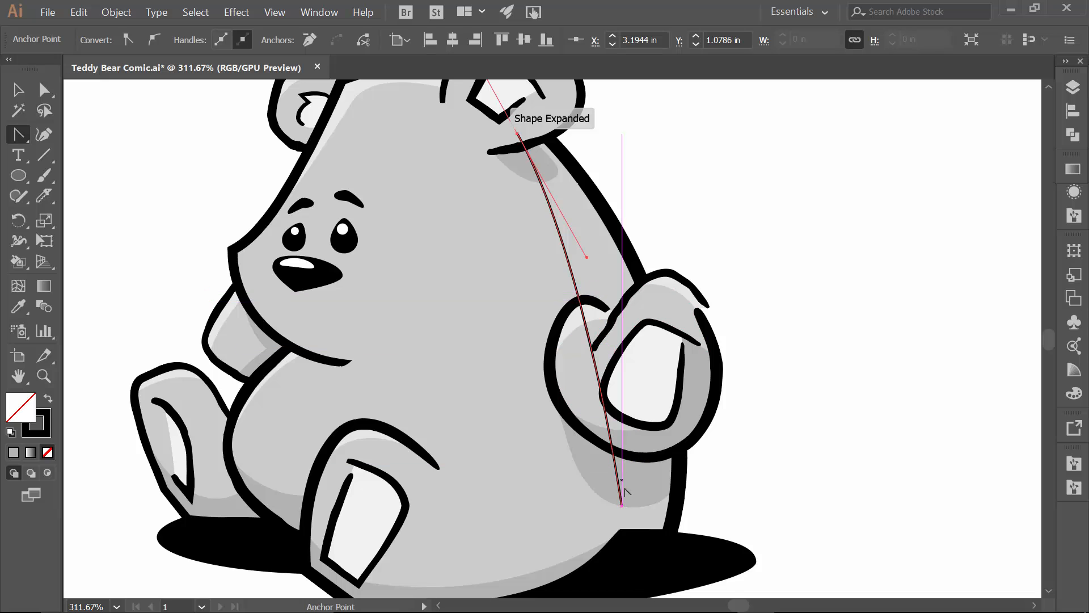
{"action": "left_click_drag", "start_coordinate": [623, 505], "coordinate": [616, 564]}
{"action": "key", "text": "a"}
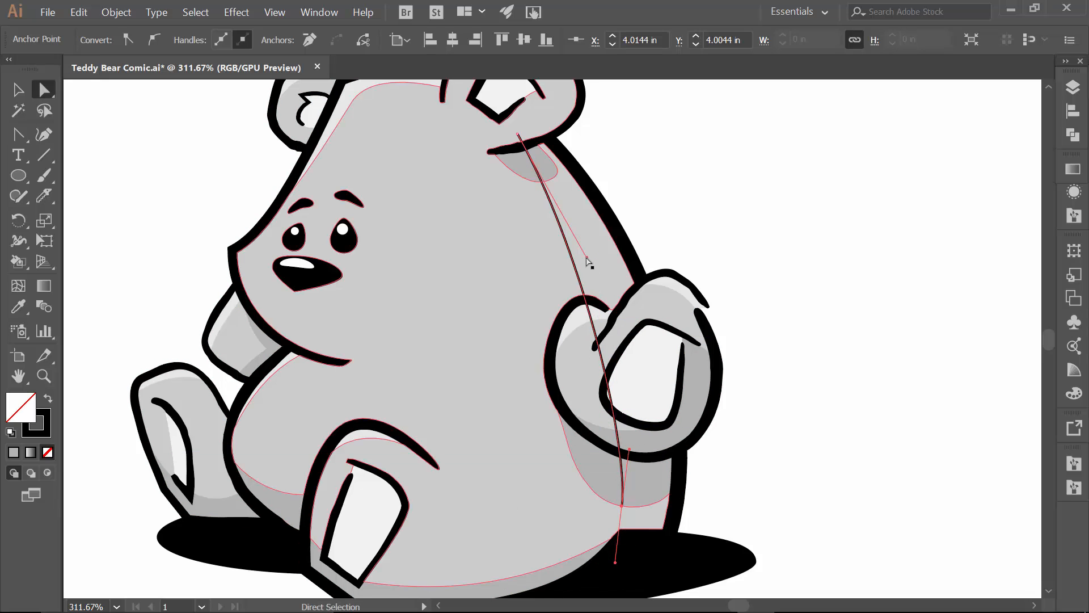
{"action": "left_click_drag", "start_coordinate": [587, 258], "coordinate": [584, 240]}
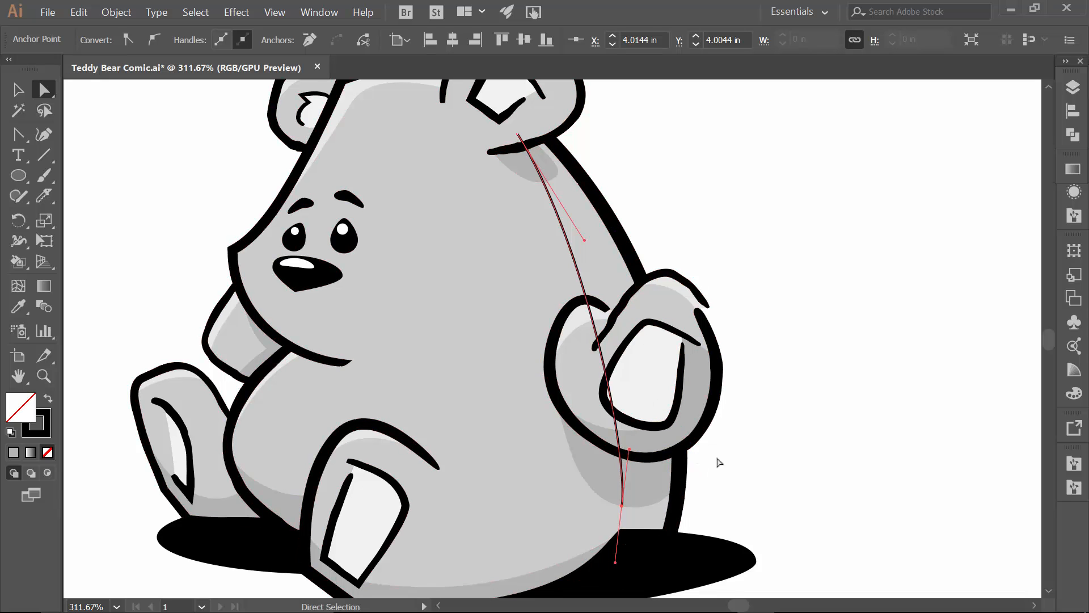
{"action": "key", "text": "v"}
{"action": "left_click", "coordinate": [781, 449]}
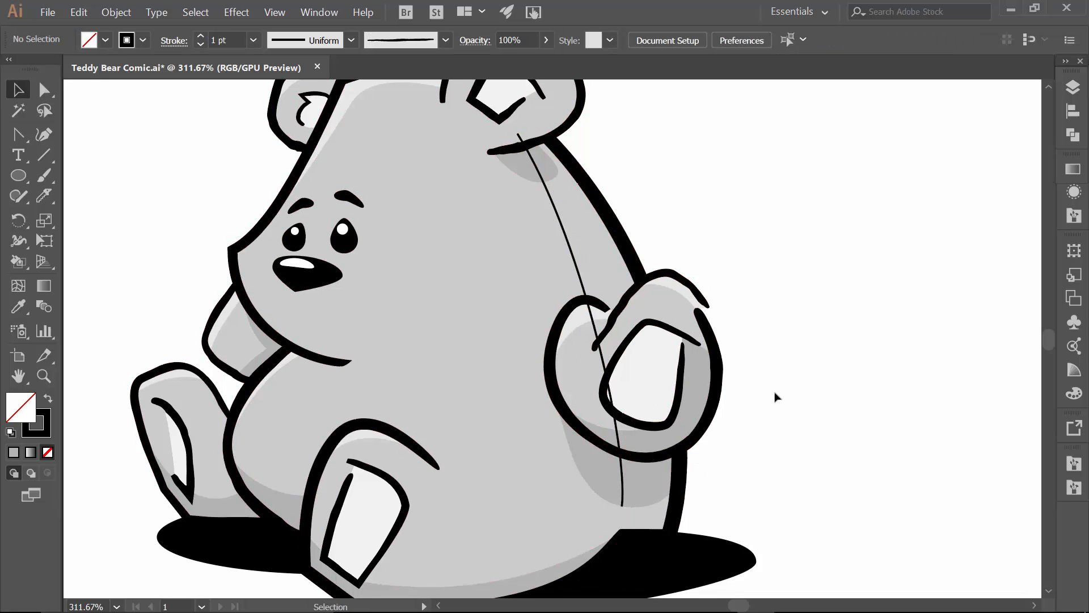
- Try to cut the curved line with the Scissors inside the shadow beneath the near ear
{"action": "left_click", "coordinate": [565, 234]}
{"action": "key", "text": "c"}
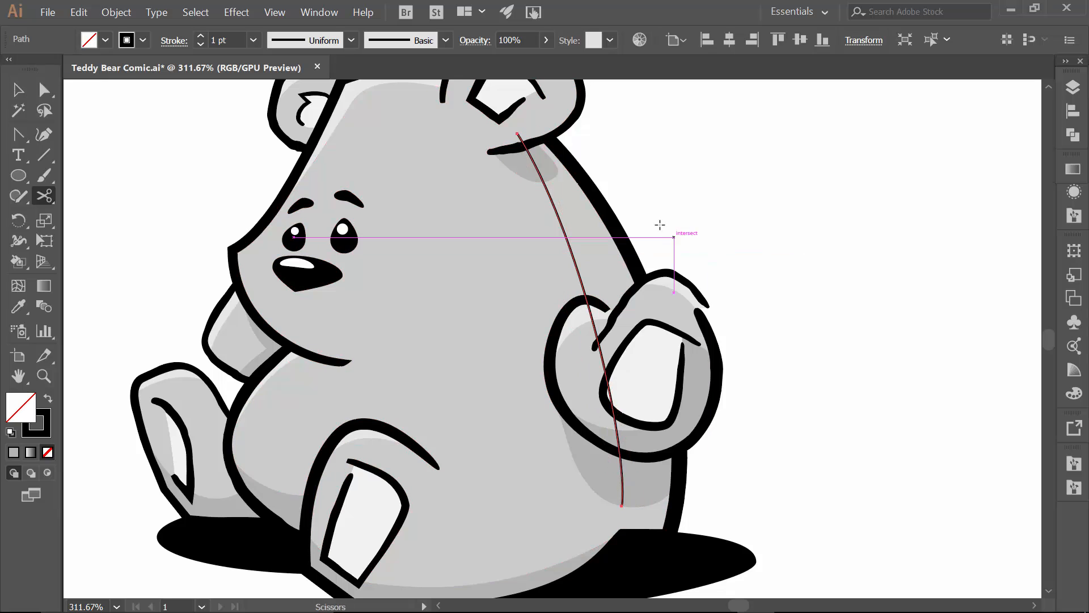
{"action": "left_click", "coordinate": [538, 170]}
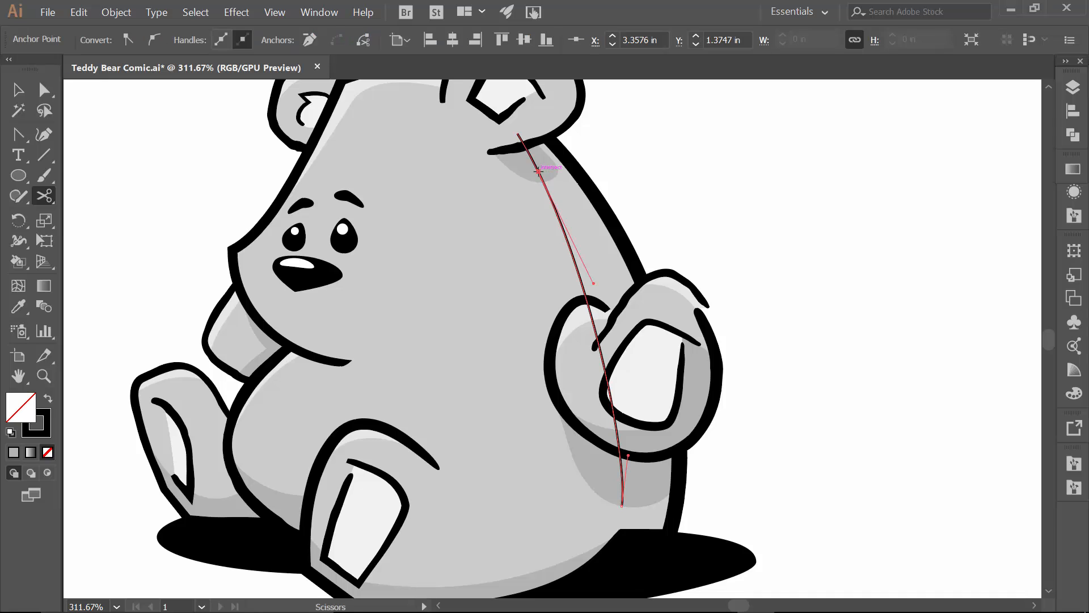
{"action": "key", "text": "v"}
{"action": "left_click", "coordinate": [655, 156]}
{"action": "left_click", "coordinate": [533, 159]}
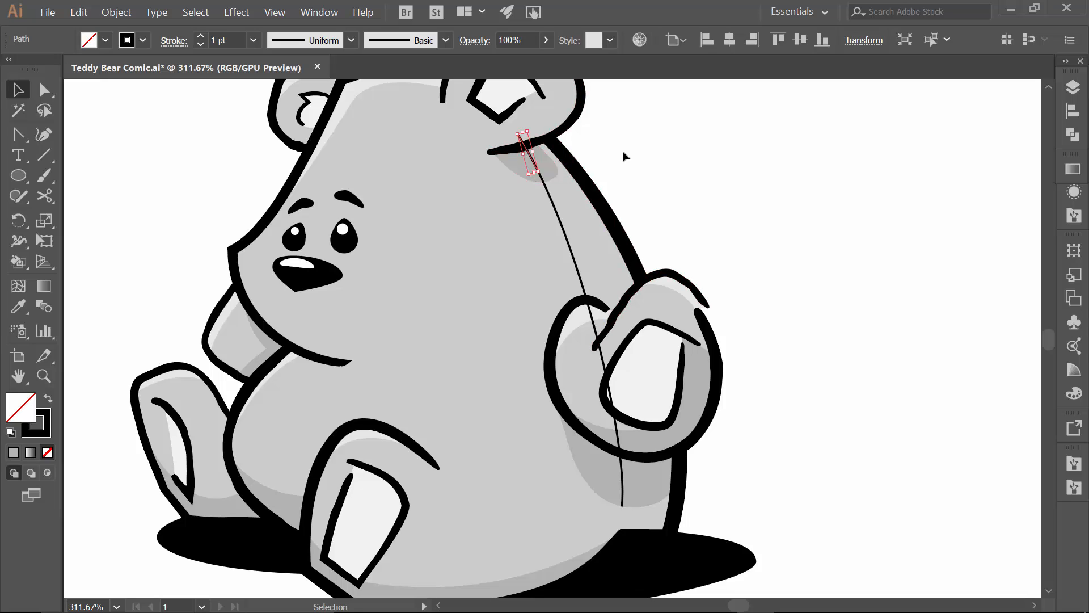
{"action": "key", "text": "ctrl+z"}
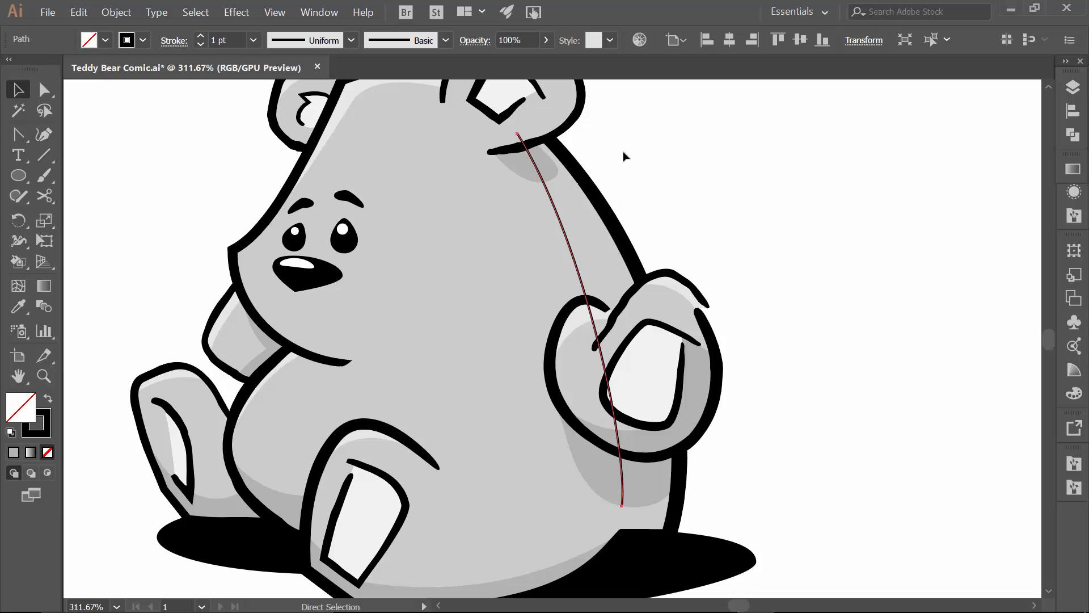
- Cut the curved line with the Scissors inside the ear's shadow and delete the short upper segment crossing the ear outline
{"action": "key", "text": "z"}
{"action": "left_click_drag", "start_coordinate": [502, 125], "coordinate": [776, 343]}
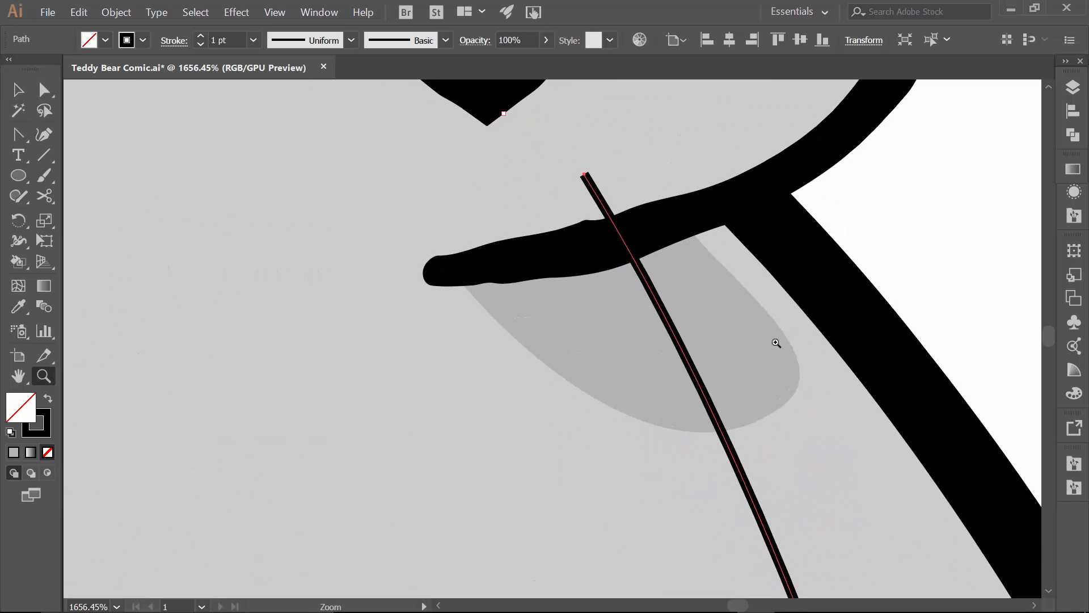
{"action": "key", "text": "c"}
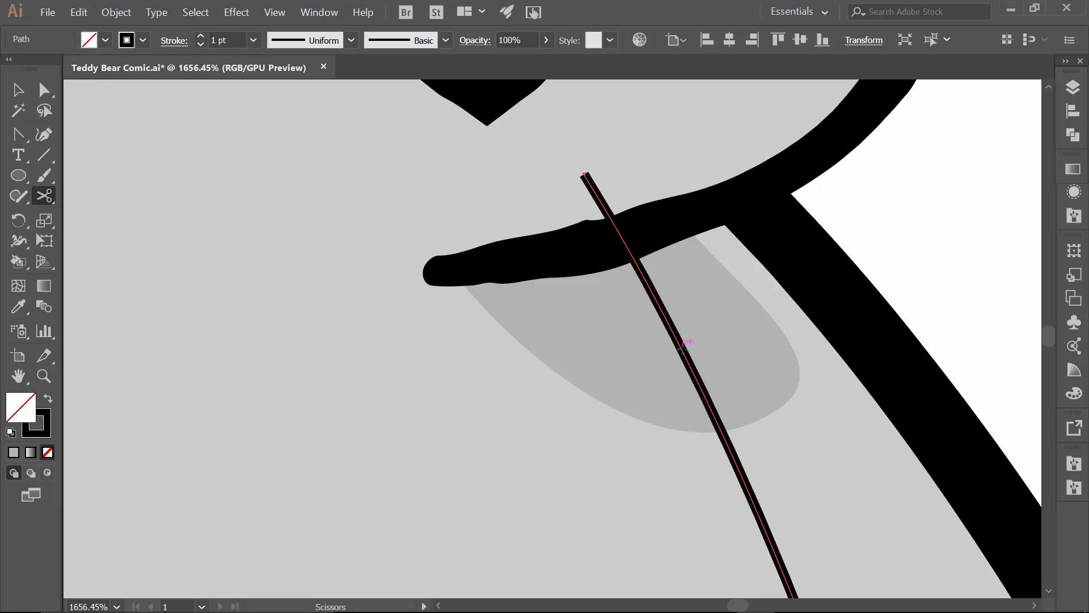
{"action": "left_click", "coordinate": [685, 355]}
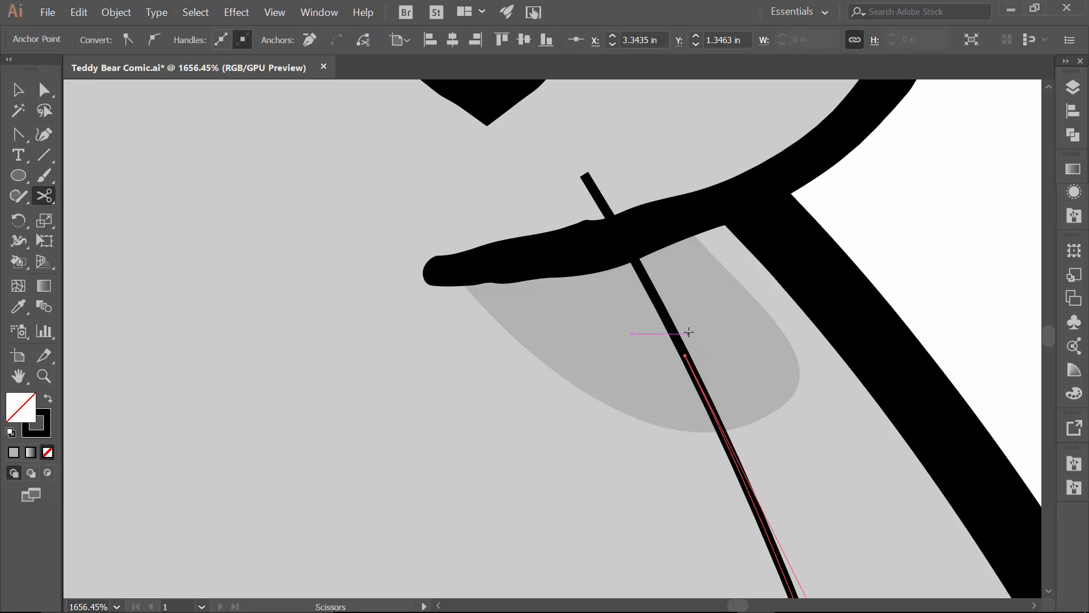
{"action": "key", "text": "v"}
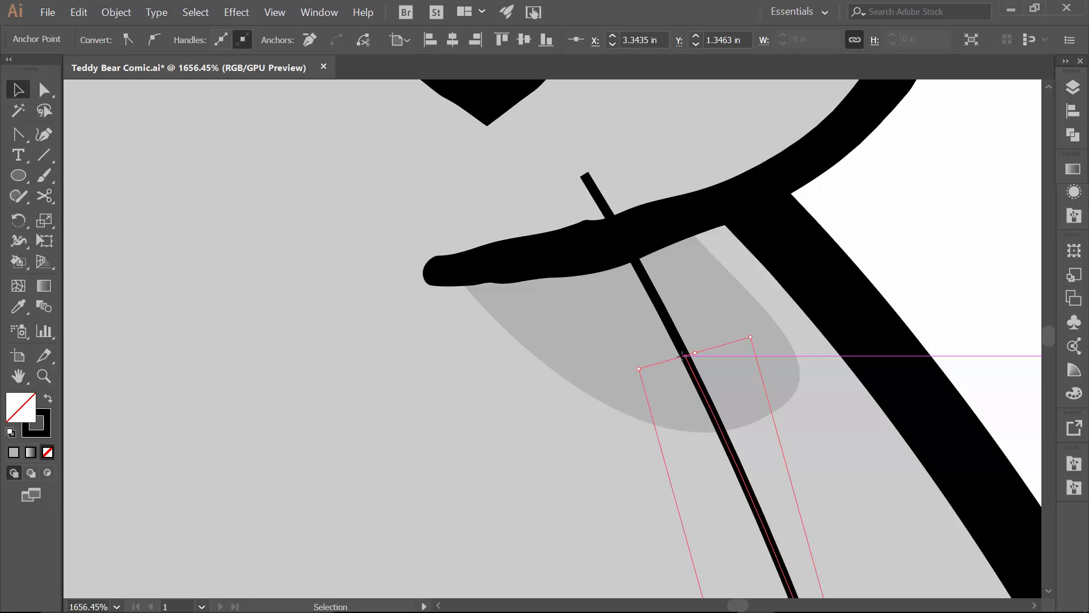
{"action": "left_click", "coordinate": [667, 325]}
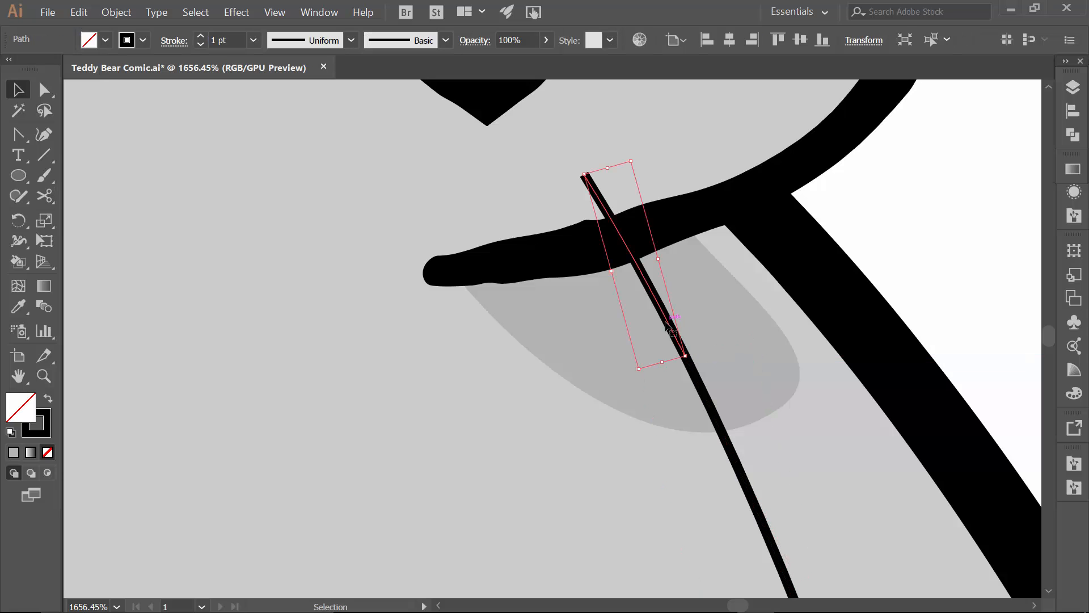
{"action": "key", "text": "Delete"}
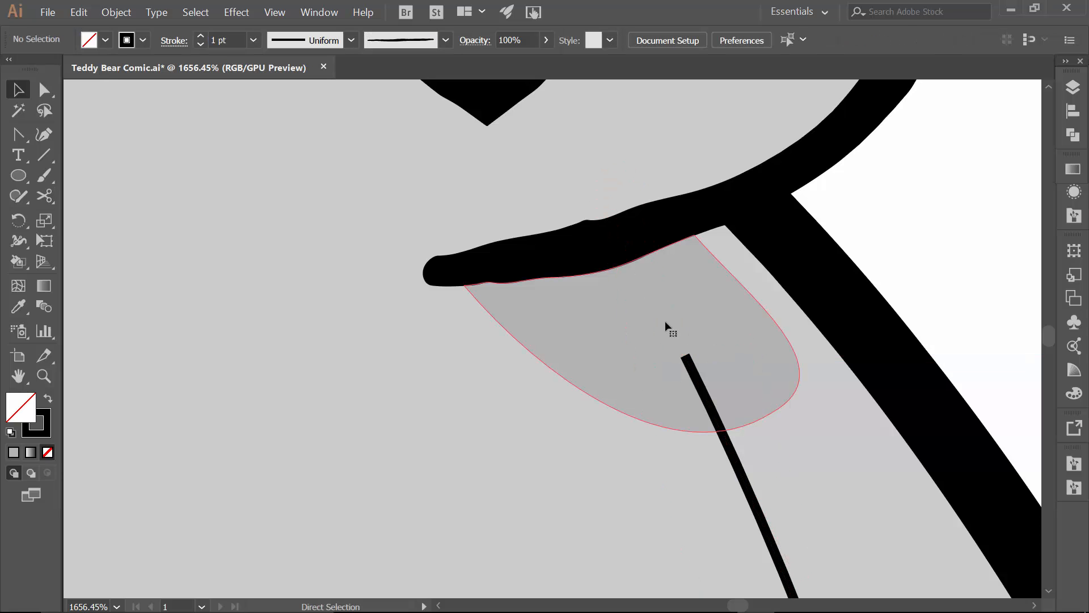
- Select the remaining curved line on the body and open the Comic Strip Brushes 1 library
{"action": "key", "text": "ctrl+minus"}
{"action": "key", "text": "ctrl+minus"}
{"action": "key", "text": "ctrl+minus"}
{"action": "key", "text": "ctrl+minus"}
{"action": "key", "text": "ctrl+minus"}
{"action": "key", "text": "space"}
{"action": "left_click_drag", "start_coordinate": [667, 323], "coordinate": [642, 123]}
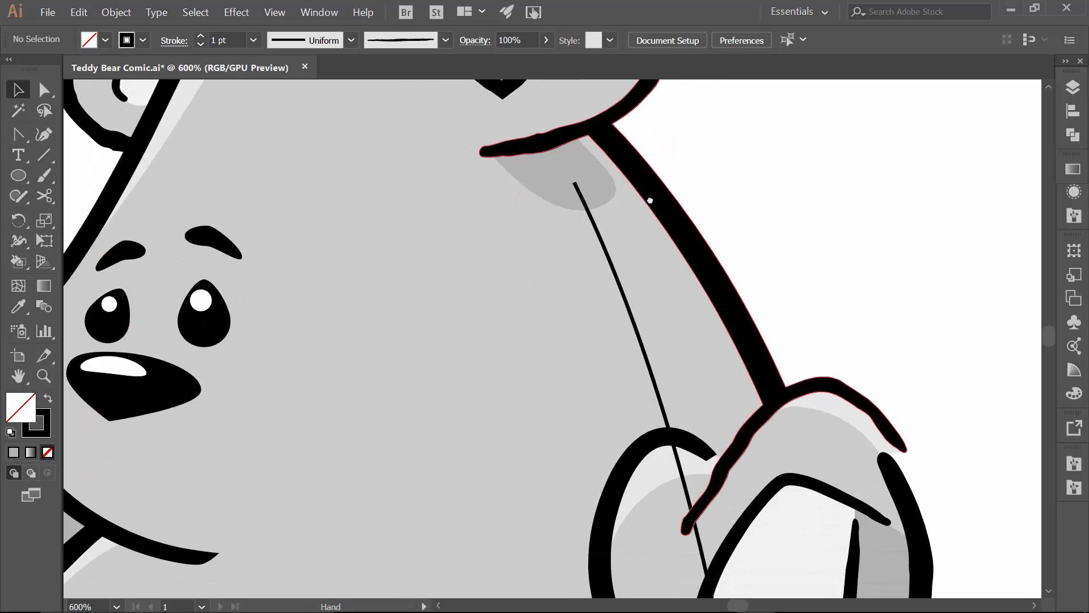
{"action": "left_click", "coordinate": [643, 305]}
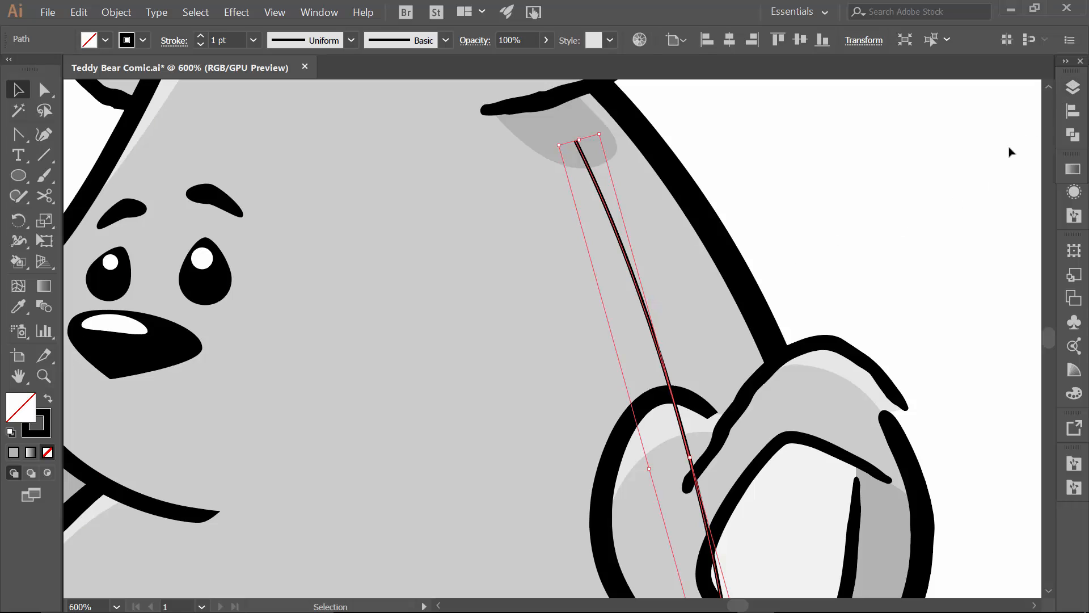
{"action": "left_click", "coordinate": [1073, 487]}
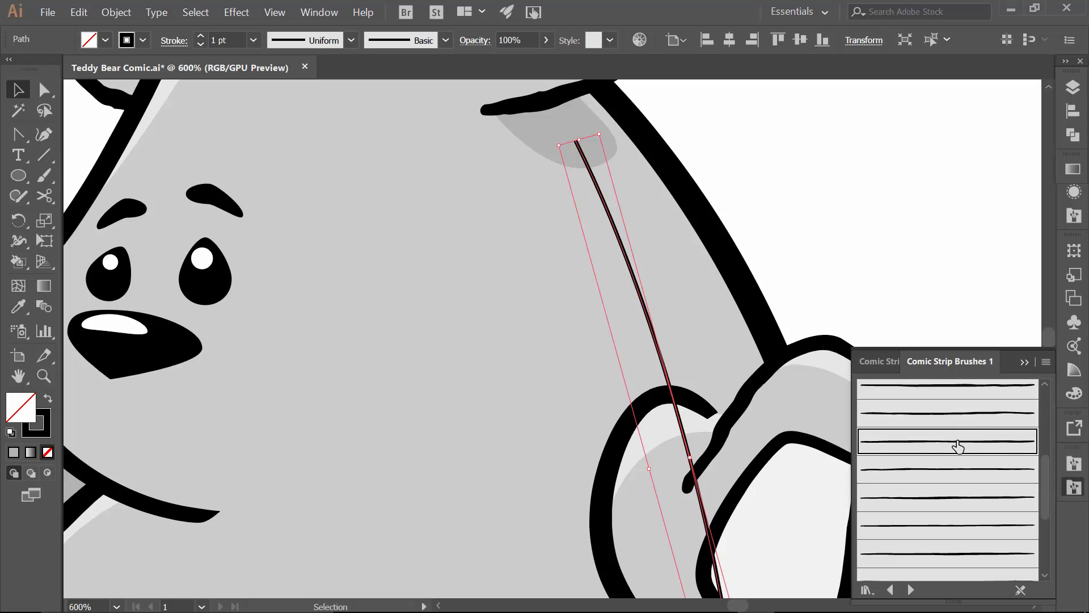
- Try out several Comic Strip Brushes 1 strokes on the curved body line
{"action": "left_click", "coordinate": [958, 446]}
{"action": "scroll", "coordinate": [917, 287], "scroll_direction": "down", "scroll_amount": 3}
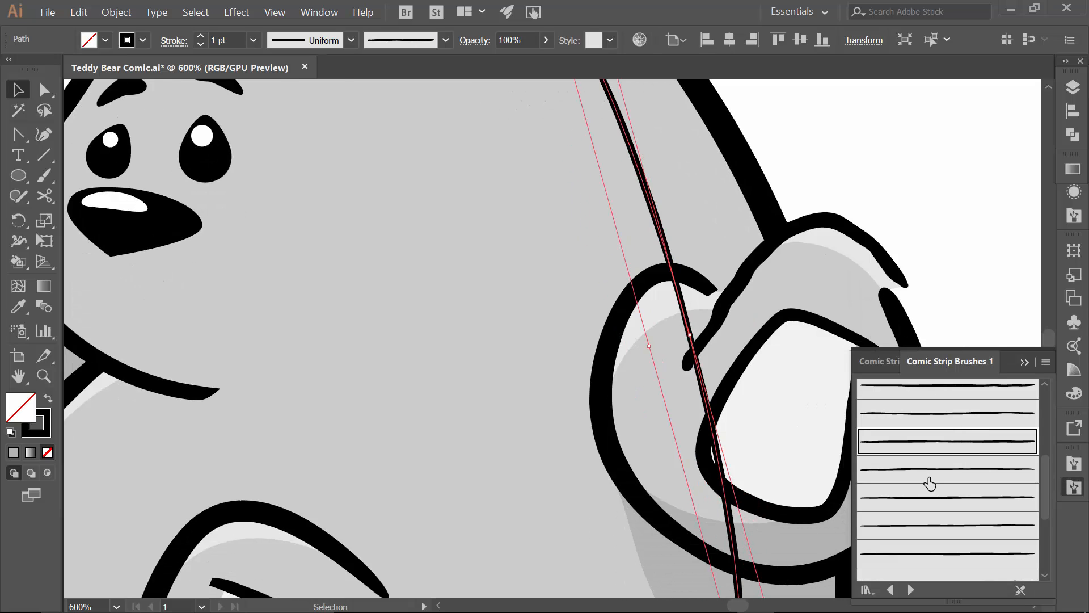
{"action": "left_click", "coordinate": [930, 497]}
{"action": "key", "text": "ctrl+minus"}
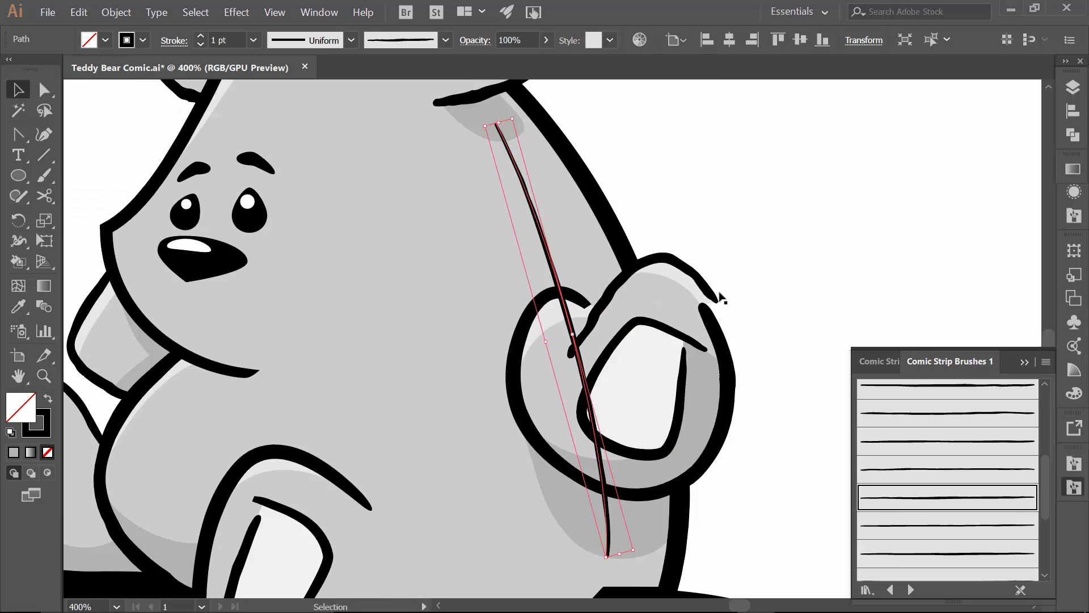
{"action": "scroll", "coordinate": [719, 296], "scroll_direction": "up", "scroll_amount": 1}
{"action": "scroll", "coordinate": [758, 226], "scroll_direction": "down", "scroll_amount": 2}
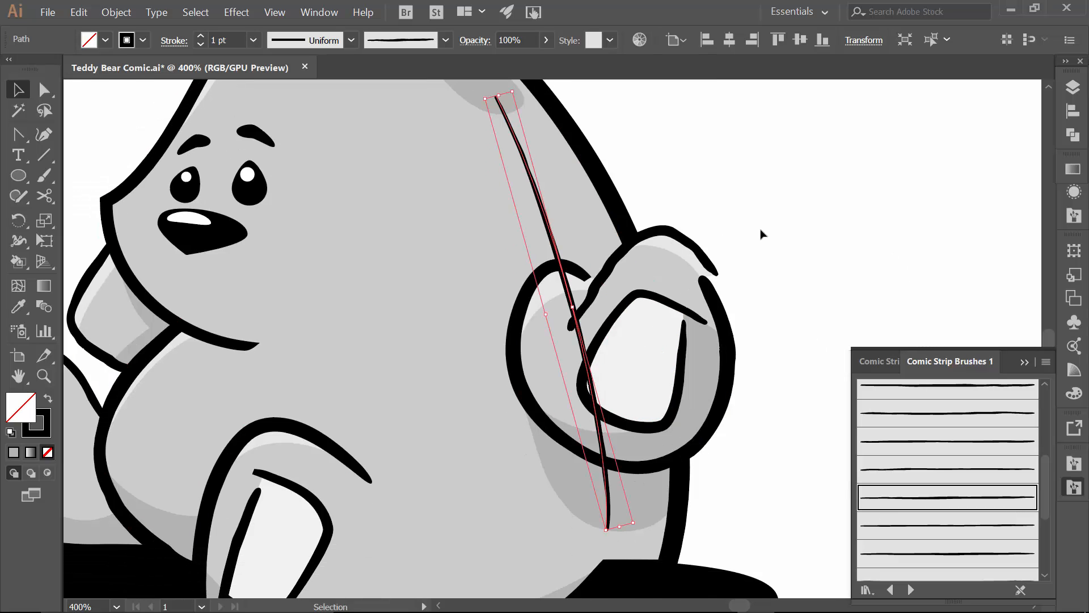
{"action": "left_click", "coordinate": [930, 397]}
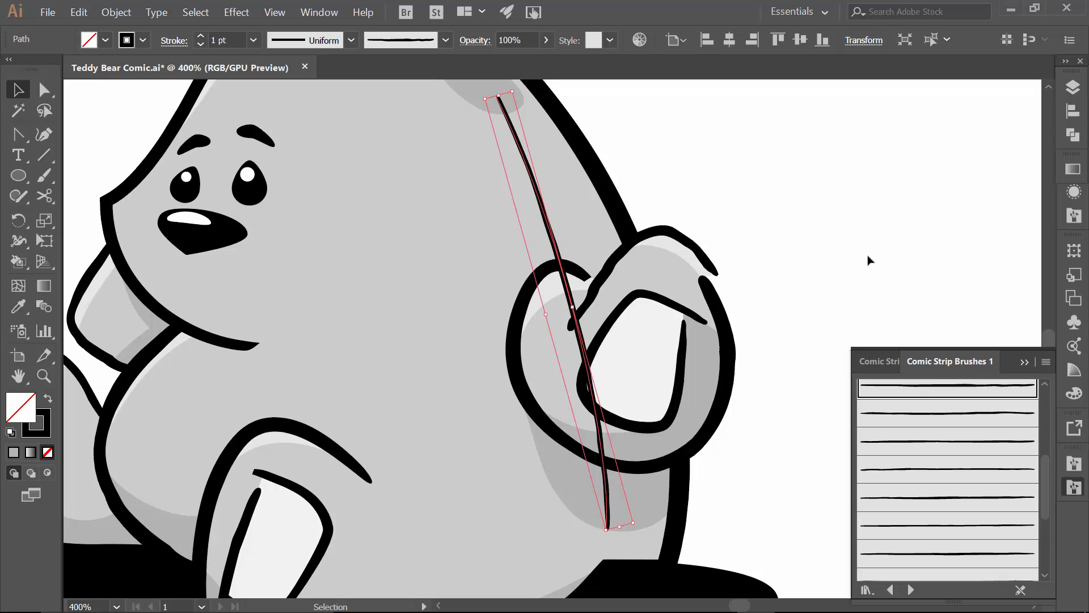
- Apply a tapered brush from further down Comic Strip Brushes 1 to the curved body line and deselect it
{"action": "scroll", "coordinate": [981, 564], "scroll_direction": "down", "scroll_amount": 3}
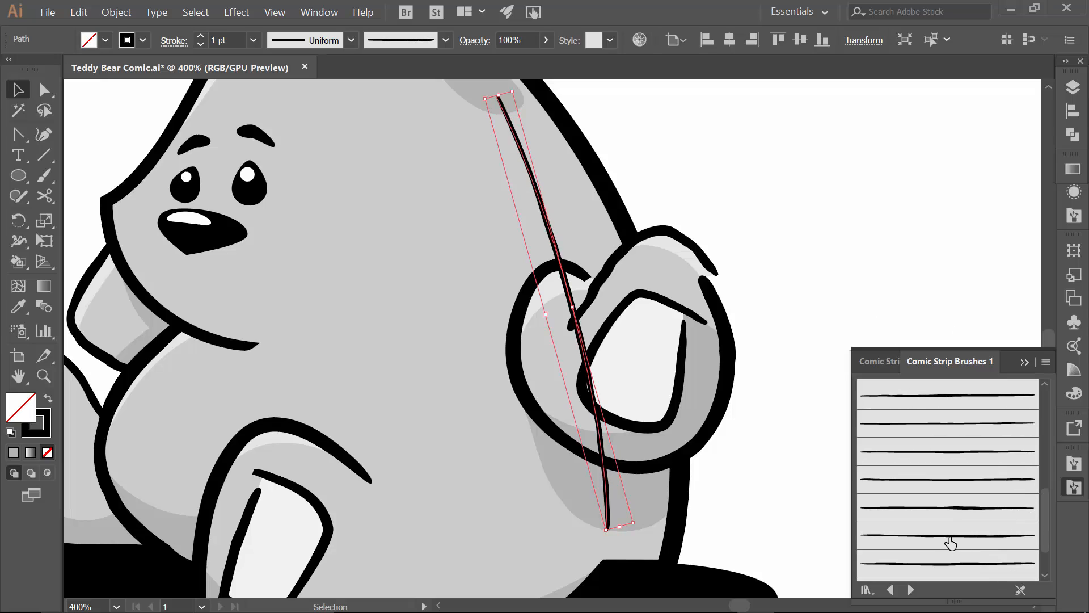
{"action": "left_click", "coordinate": [951, 542]}
{"action": "left_click", "coordinate": [960, 567]}
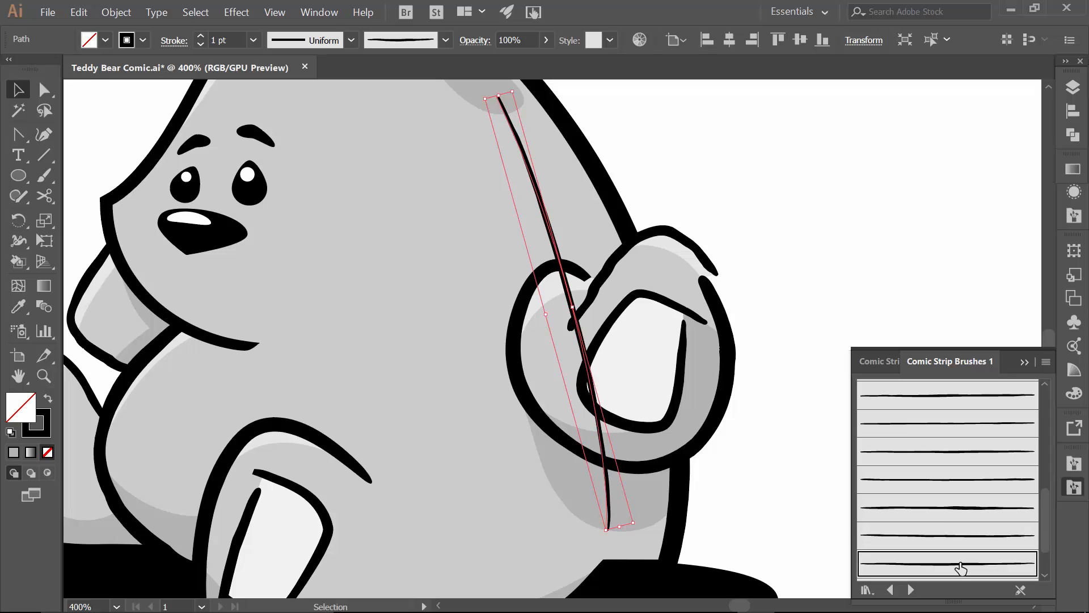
{"action": "scroll", "coordinate": [889, 248], "scroll_direction": "up", "scroll_amount": 1}
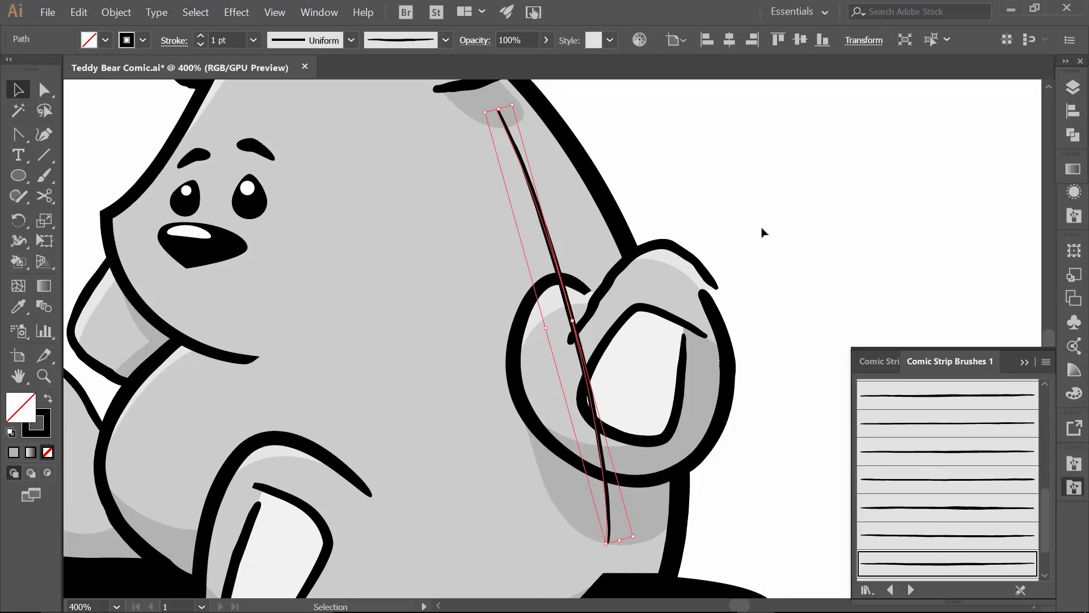
{"action": "left_click", "coordinate": [708, 156]}
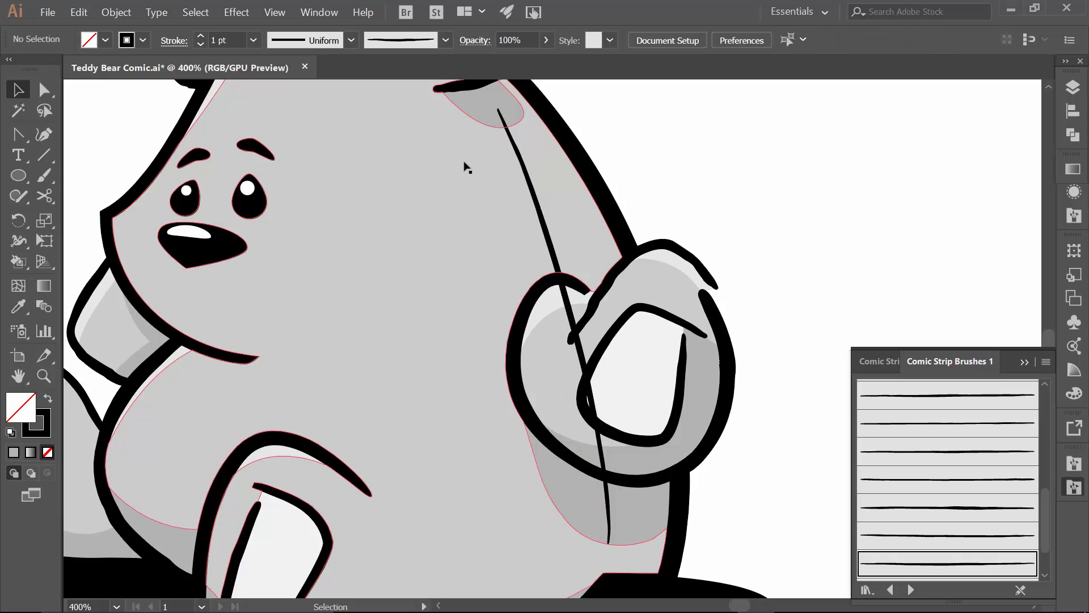
- Draw two short stitch lines across the curved seam, one near its upper end and one near its lower end
{"action": "left_click", "coordinate": [44, 154]}
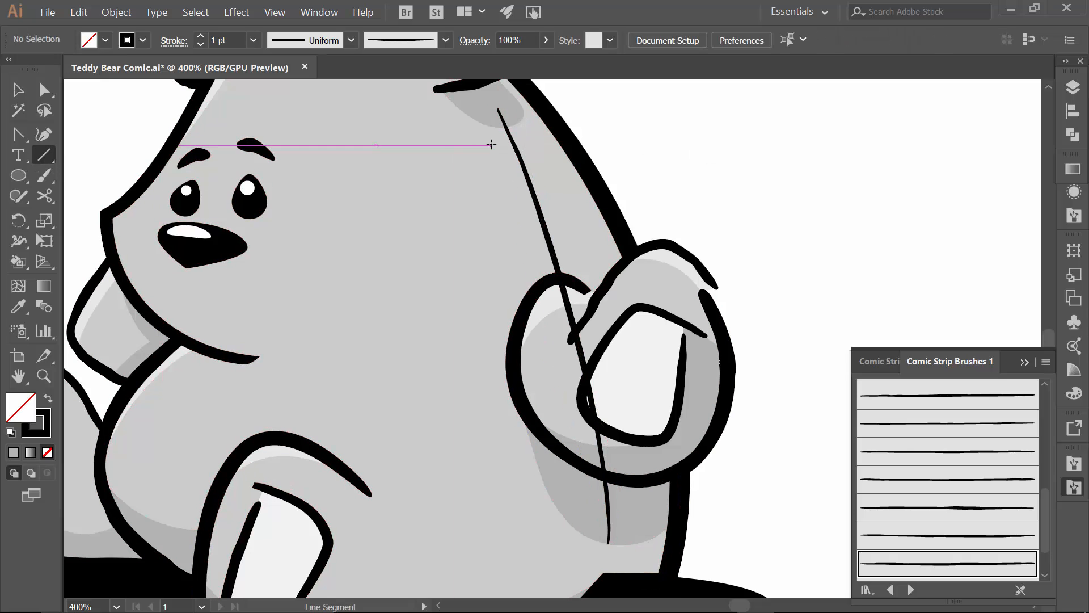
{"action": "left_click_drag", "start_coordinate": [497, 134], "coordinate": [520, 124]}
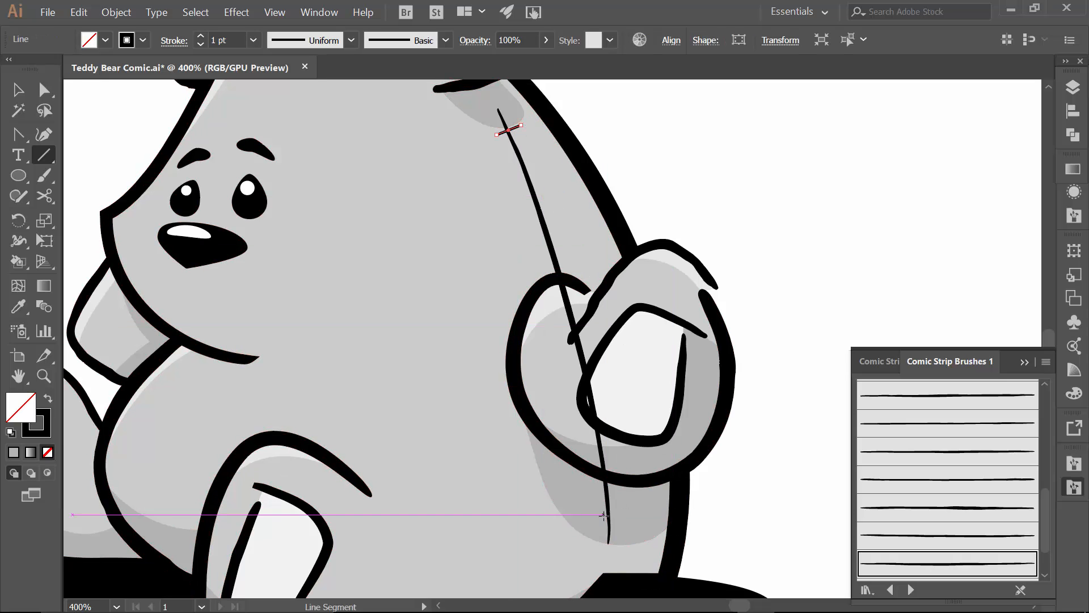
{"action": "left_click_drag", "start_coordinate": [595, 519], "coordinate": [636, 515]}
- Select both short stitch lines and apply the same tapered Comic Strip Brushes 1 stroke as on the seam
{"action": "key", "text": "v"}
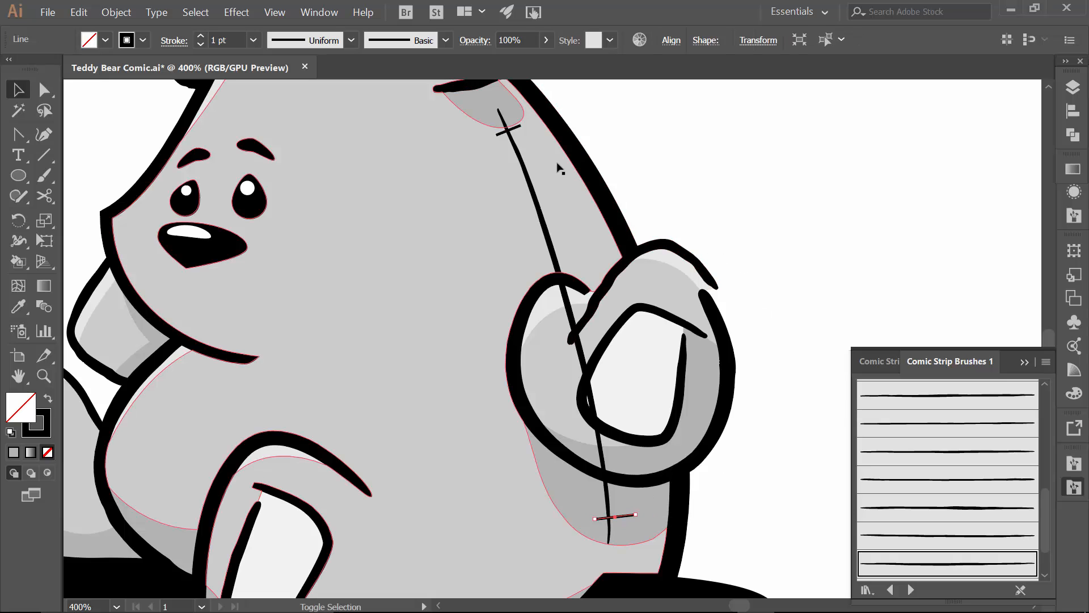
{"action": "left_click", "coordinate": [516, 130], "text": "shift"}
{"action": "left_click", "coordinate": [940, 507]}
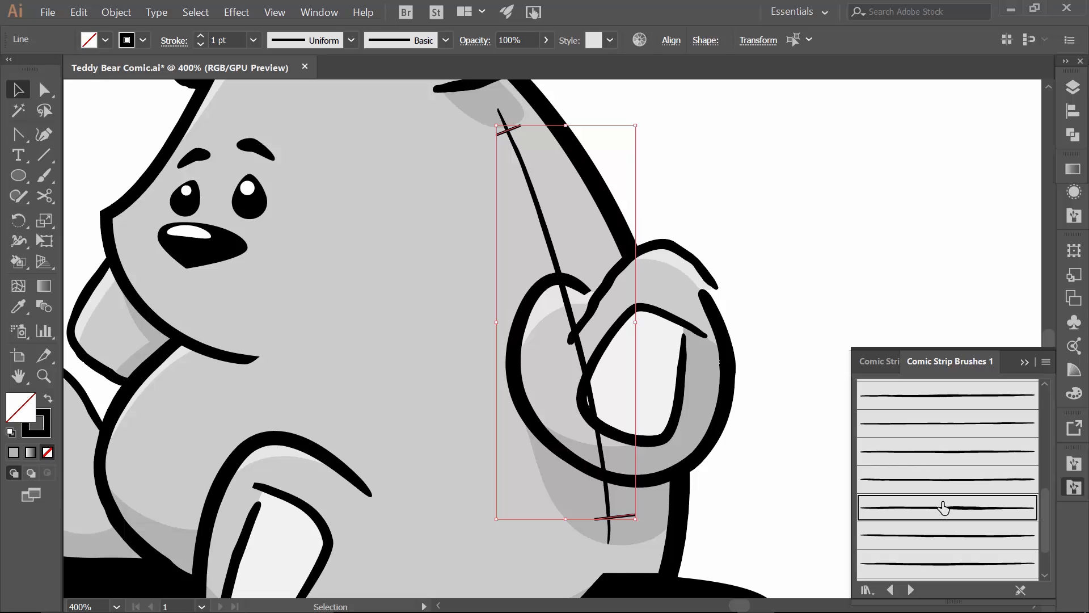
{"action": "left_click", "coordinate": [933, 562]}
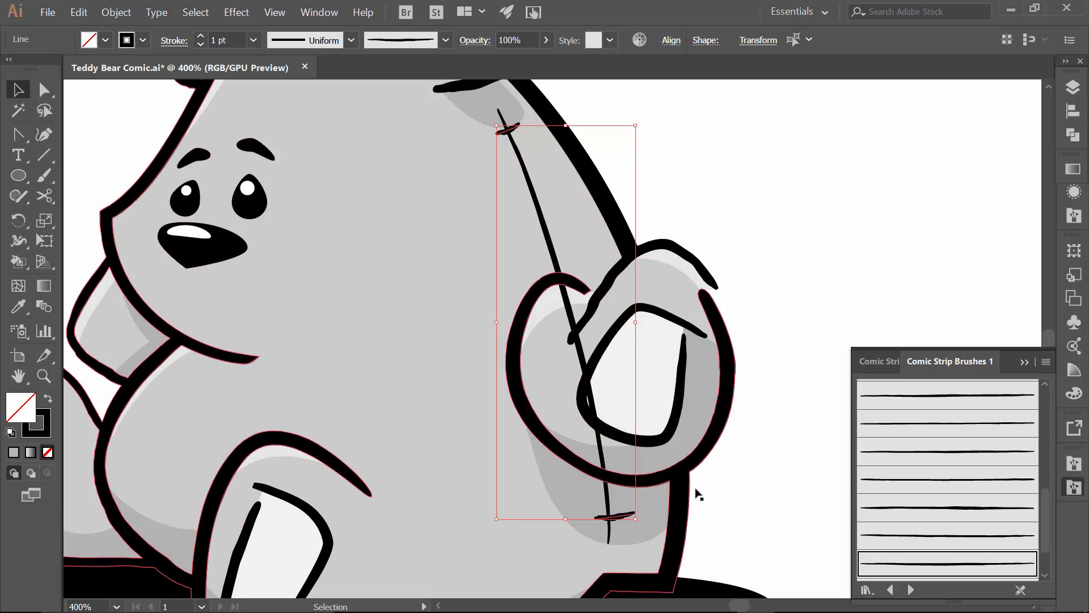
- Try other Comic Strip Brushes 1 strokes on the two short stitch lines and apply a very thin one
{"action": "left_click", "coordinate": [960, 435]}
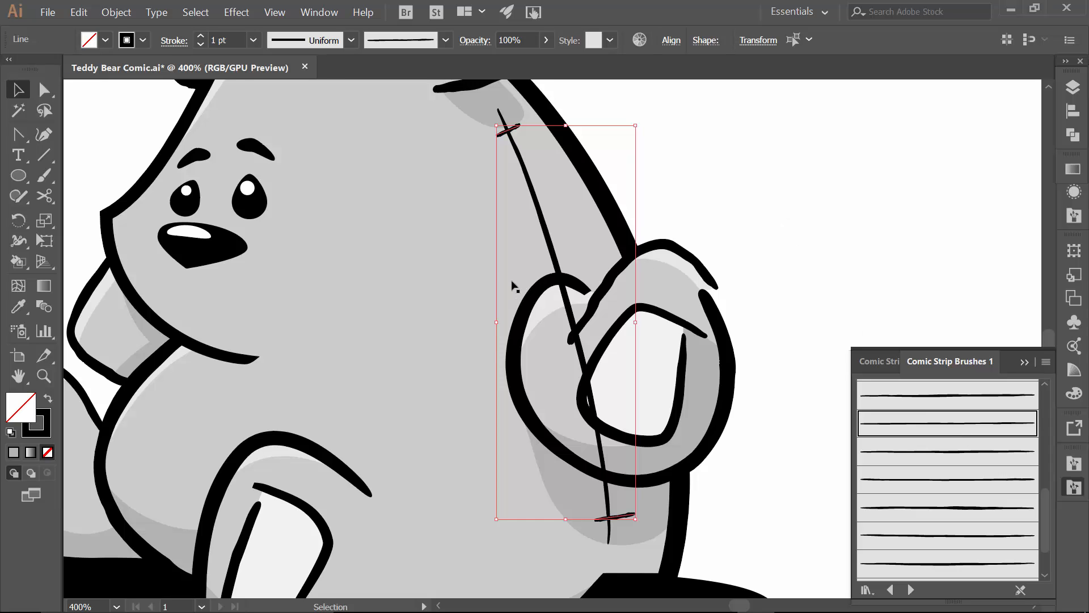
{"action": "left_click", "coordinate": [934, 479]}
{"action": "scroll", "coordinate": [932, 427], "scroll_direction": "up", "scroll_amount": 1}
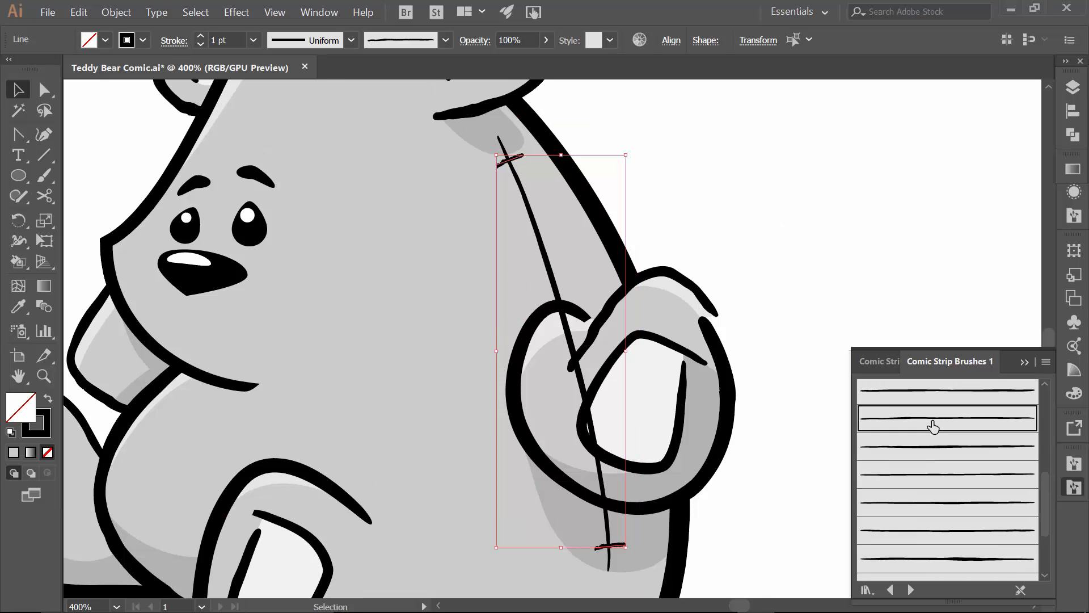
{"action": "scroll", "coordinate": [933, 430], "scroll_direction": "down", "scroll_amount": 1}
{"action": "left_click", "coordinate": [935, 409]}
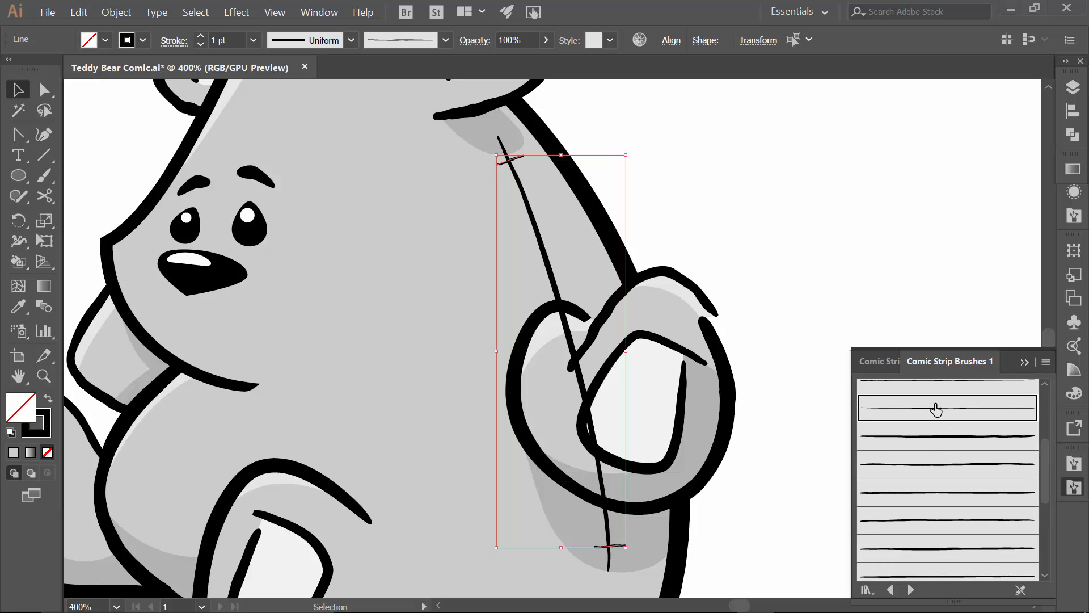
- Make a blend between the two short stitch lines so that stitches fill the length of the seam
{"action": "left_click", "coordinate": [116, 12]}
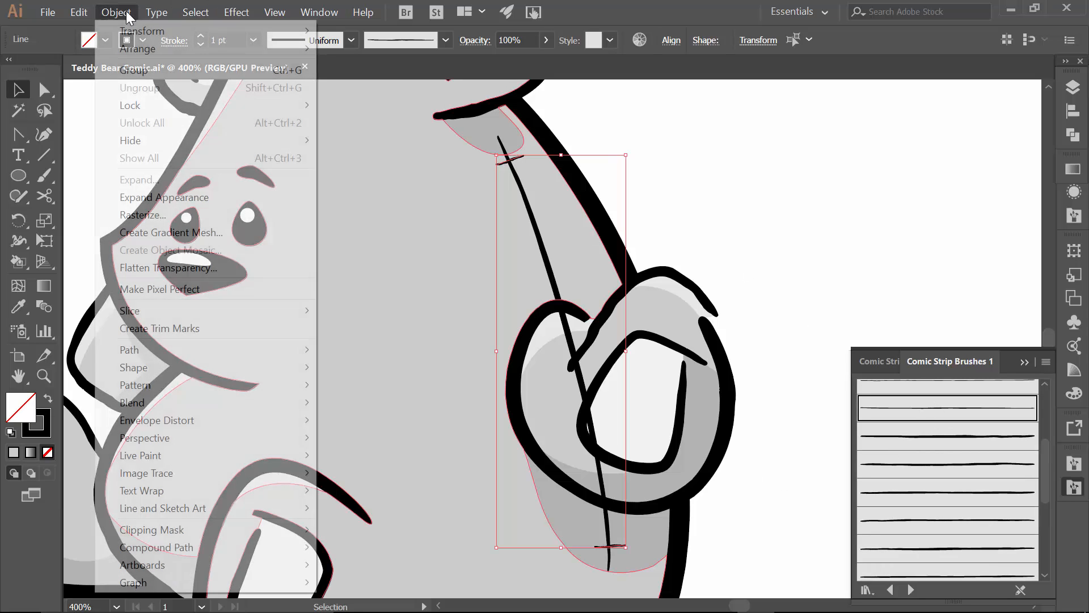
{"action": "mouse_move", "coordinate": [233, 407]}
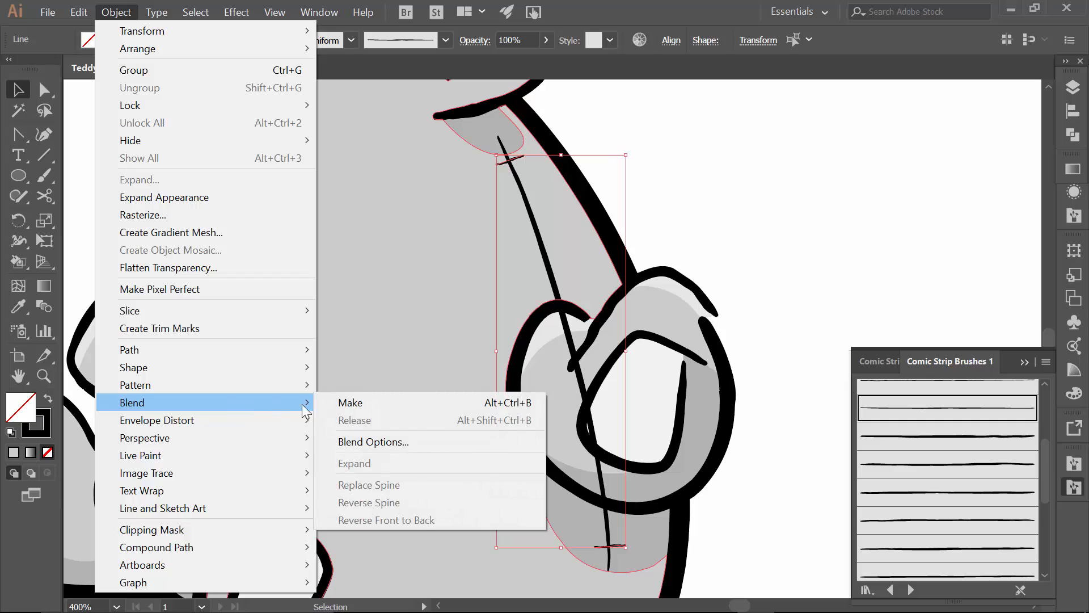
{"action": "left_click", "coordinate": [354, 410]}
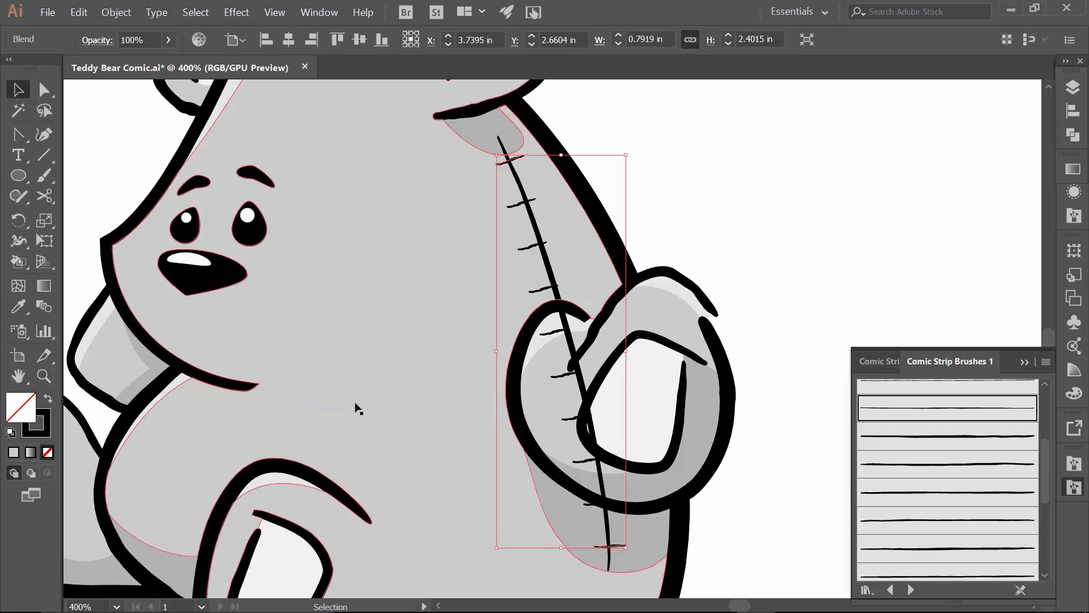
- Set the stitch blend's spacing to 13 specified steps, previewing the change before accepting it
{"action": "left_click", "coordinate": [113, 12]}
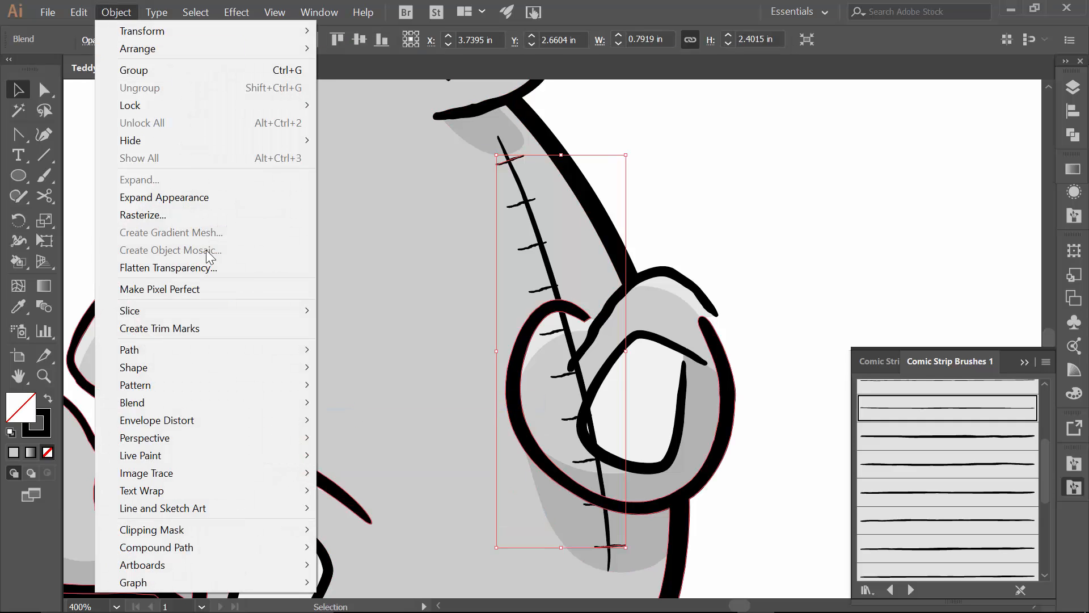
{"action": "mouse_move", "coordinate": [224, 395]}
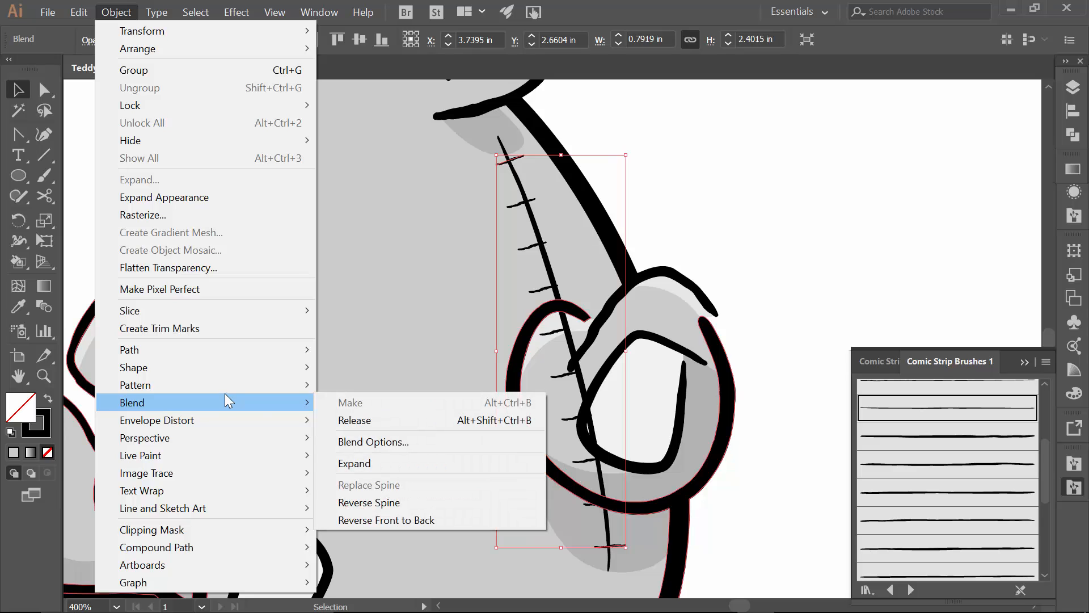
{"action": "left_click", "coordinate": [372, 443]}
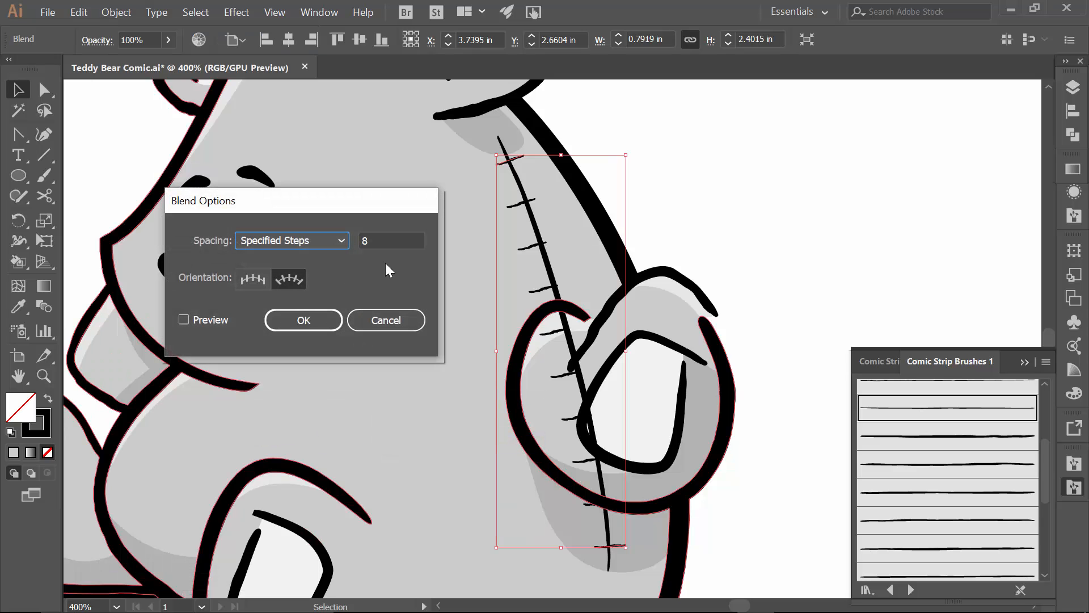
{"action": "left_click", "coordinate": [184, 319]}
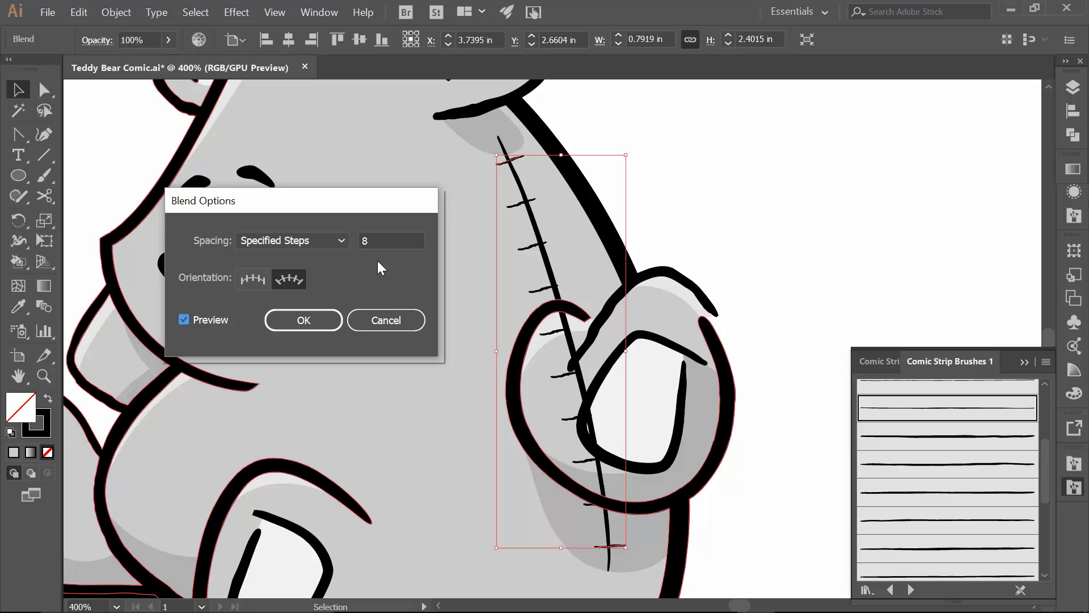
{"action": "left_click", "coordinate": [416, 241]}
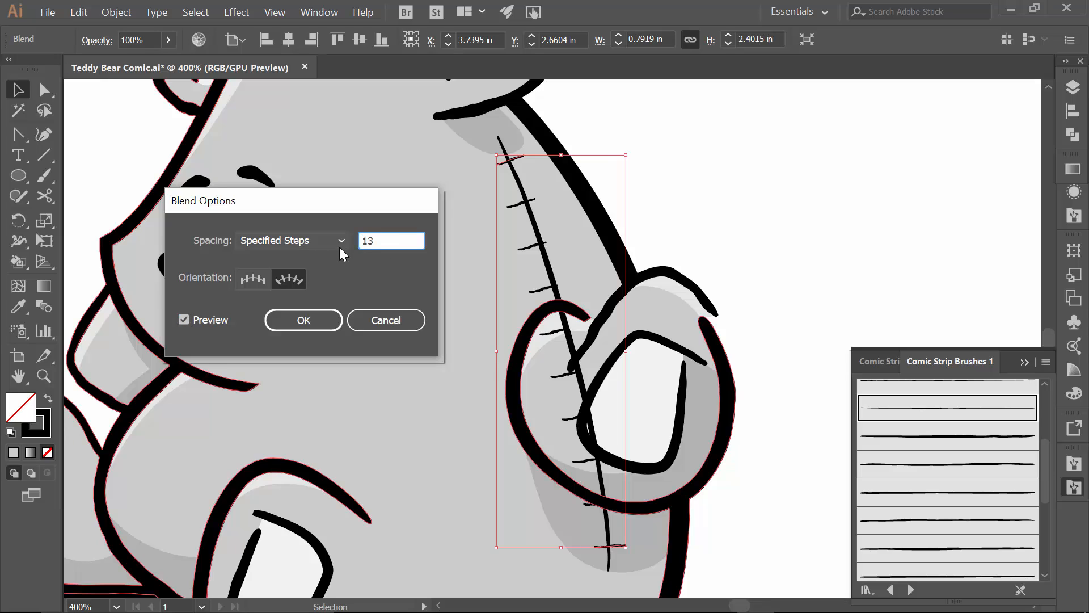
{"action": "left_click", "coordinate": [182, 319]}
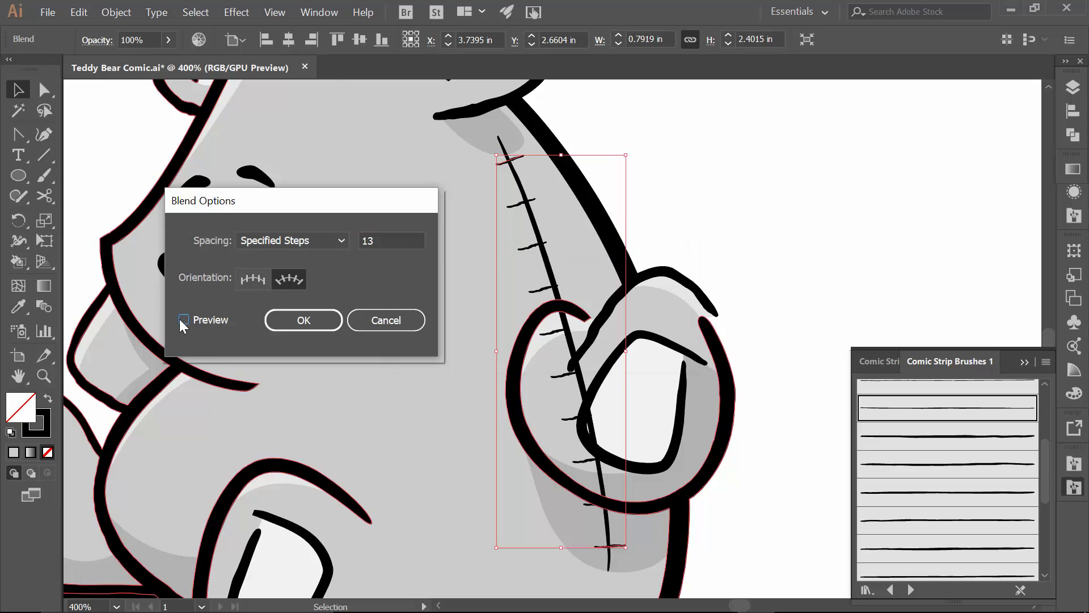
{"action": "left_click", "coordinate": [183, 320]}
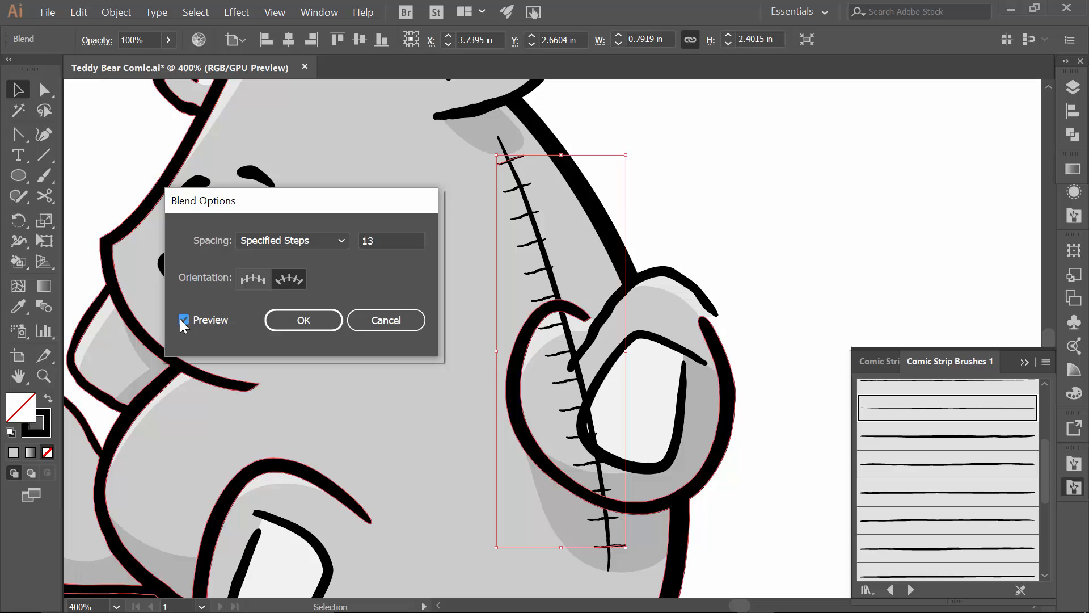
{"action": "left_click", "coordinate": [325, 322]}
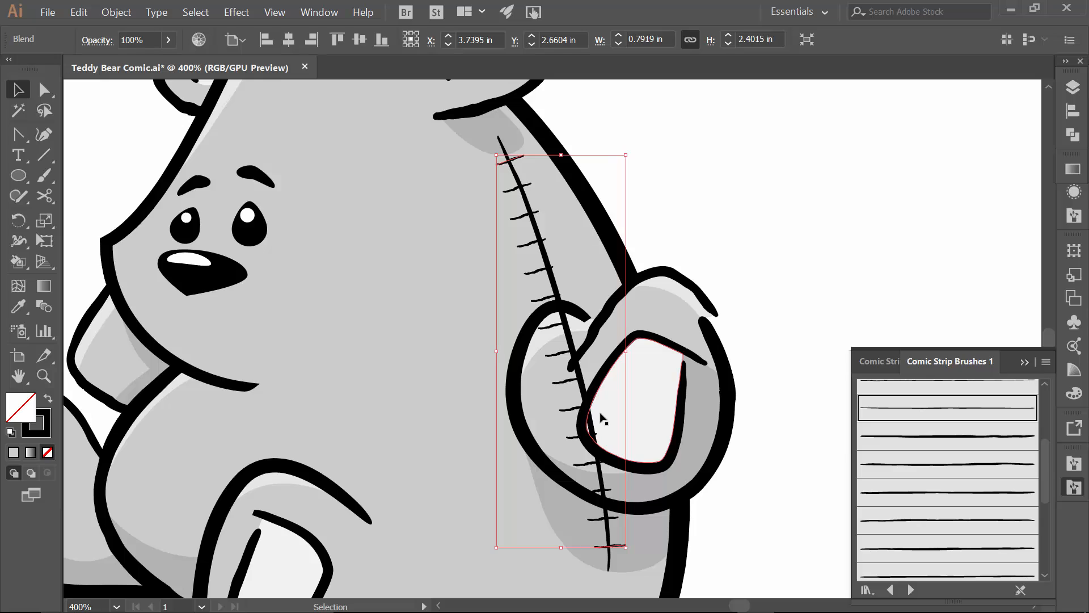
{"action": "key", "text": "a"}
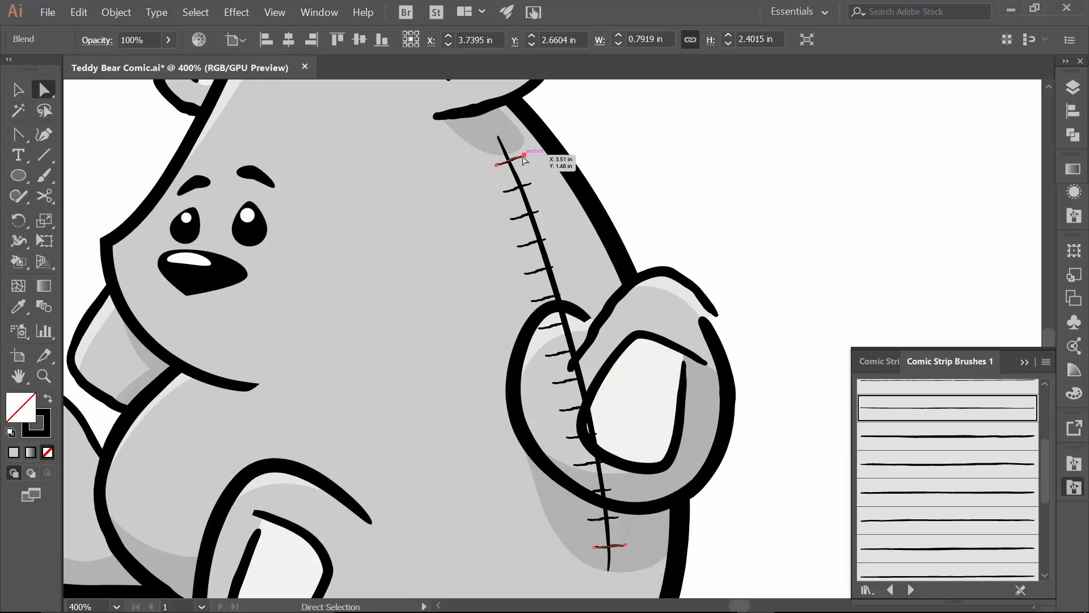
{"action": "left_click", "coordinate": [523, 156]}
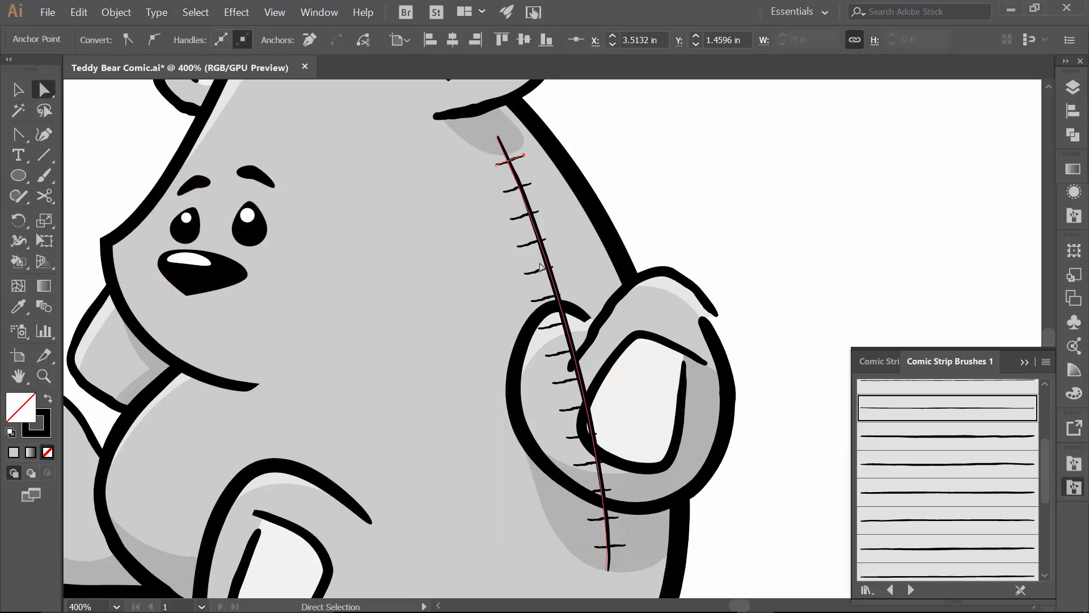
{"action": "scroll", "coordinate": [567, 414], "scroll_direction": "down", "scroll_amount": 1}
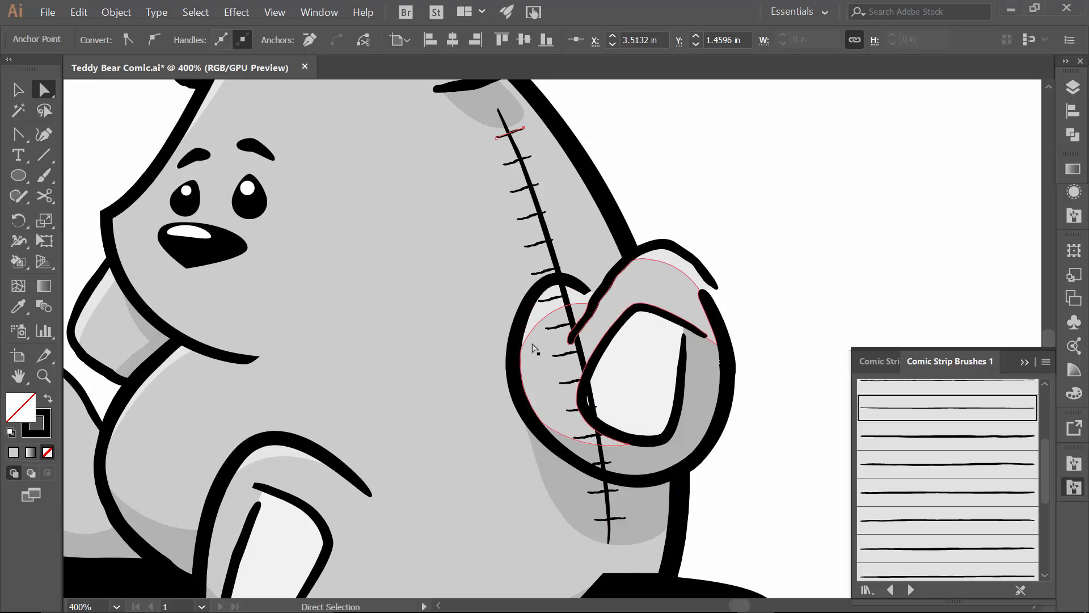
{"action": "left_click", "coordinate": [623, 520]}
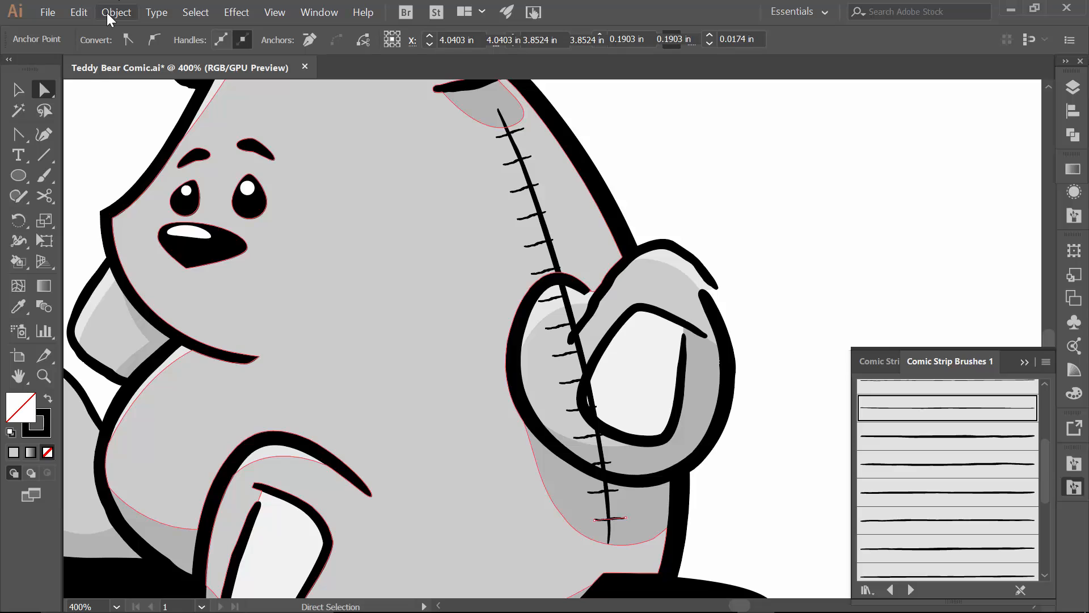
- Select the whole stitch blend and expand its appearance, turning the brushed end stitches into filled shapes
{"action": "key", "text": "v"}
{"action": "left_click", "coordinate": [522, 134]}
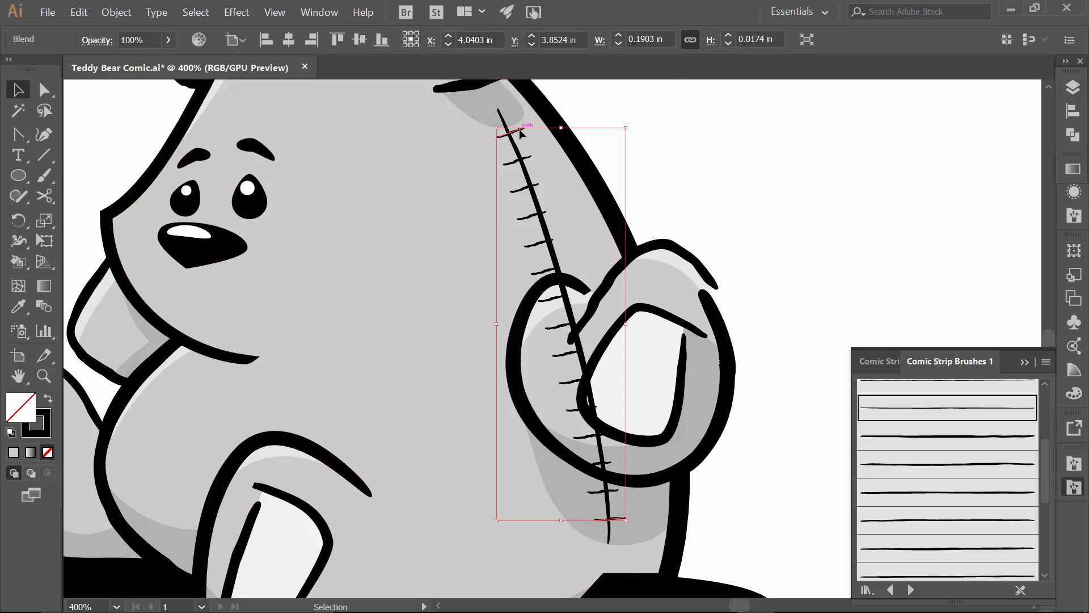
{"action": "left_click", "coordinate": [116, 12]}
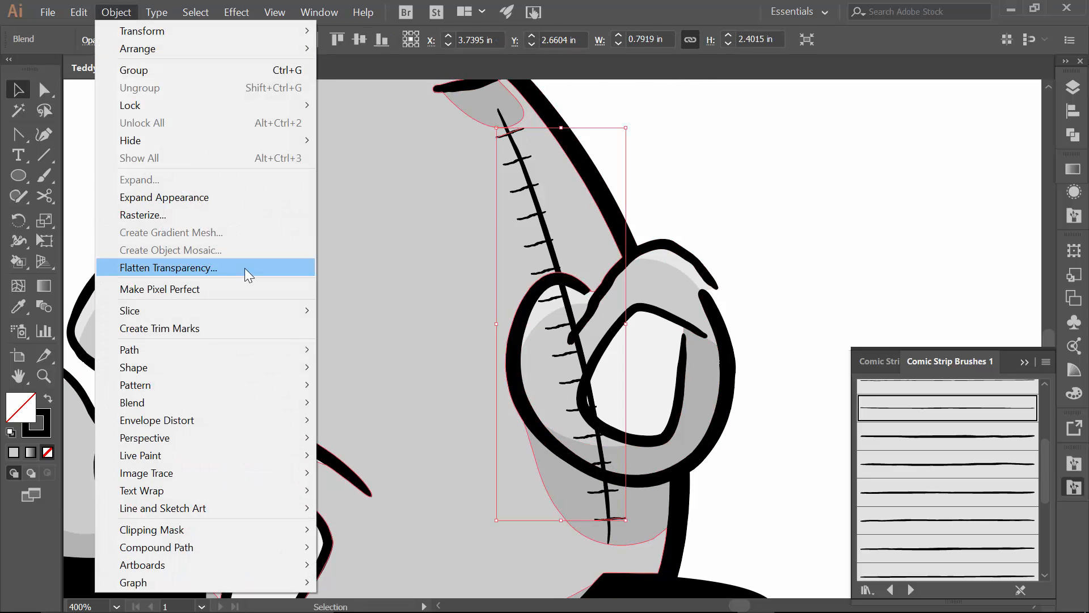
{"action": "left_click", "coordinate": [213, 202]}
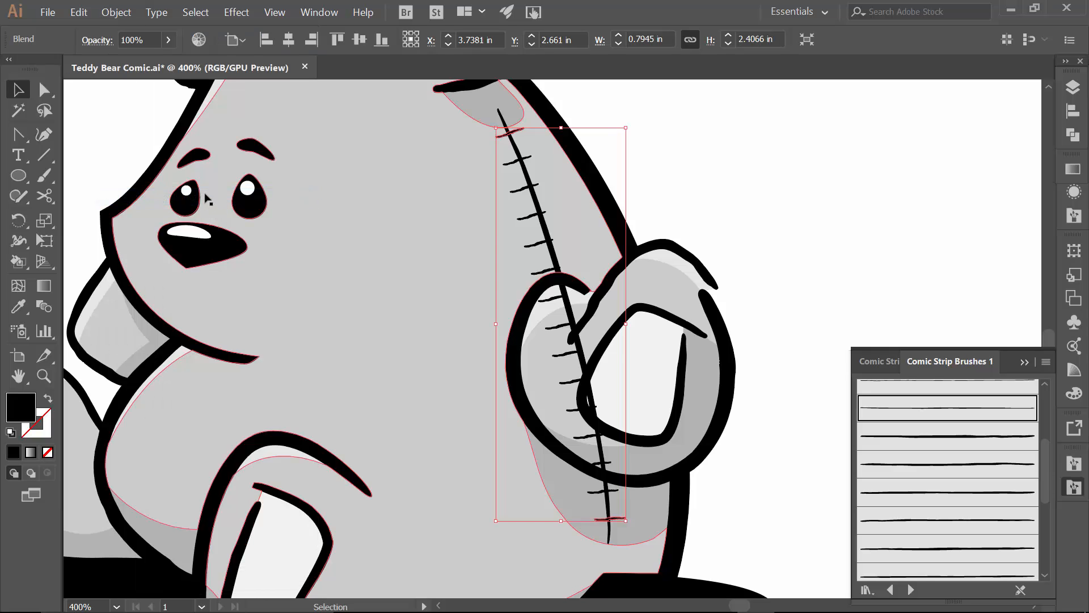
- Reselect the stitch blend and expand it into a group of individual stitches
{"action": "left_click", "coordinate": [705, 183]}
{"action": "left_click", "coordinate": [514, 135]}
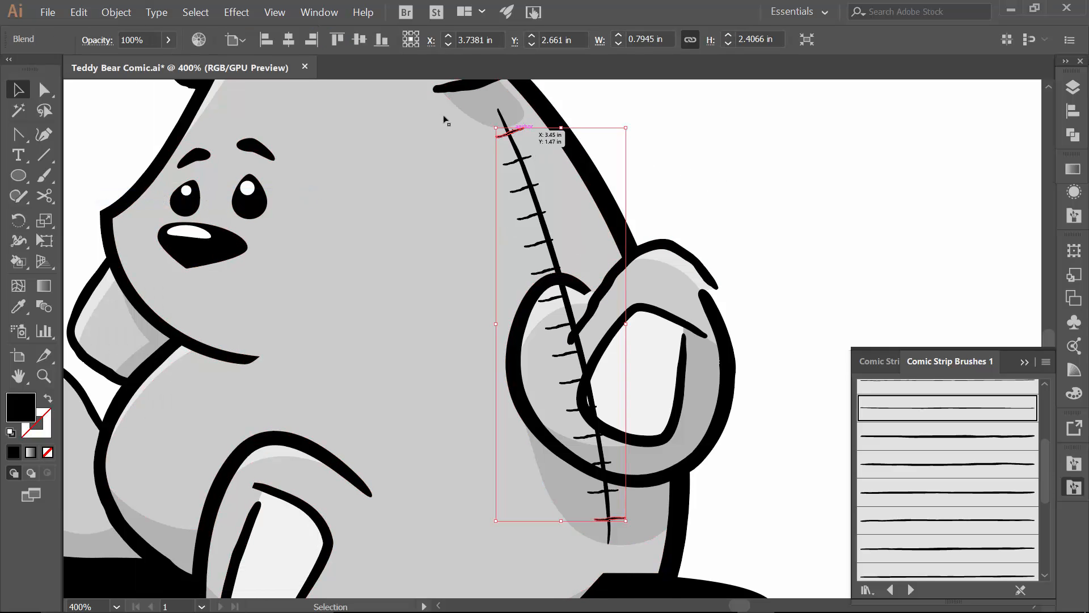
{"action": "left_click", "coordinate": [117, 12]}
{"action": "left_click", "coordinate": [142, 184]}
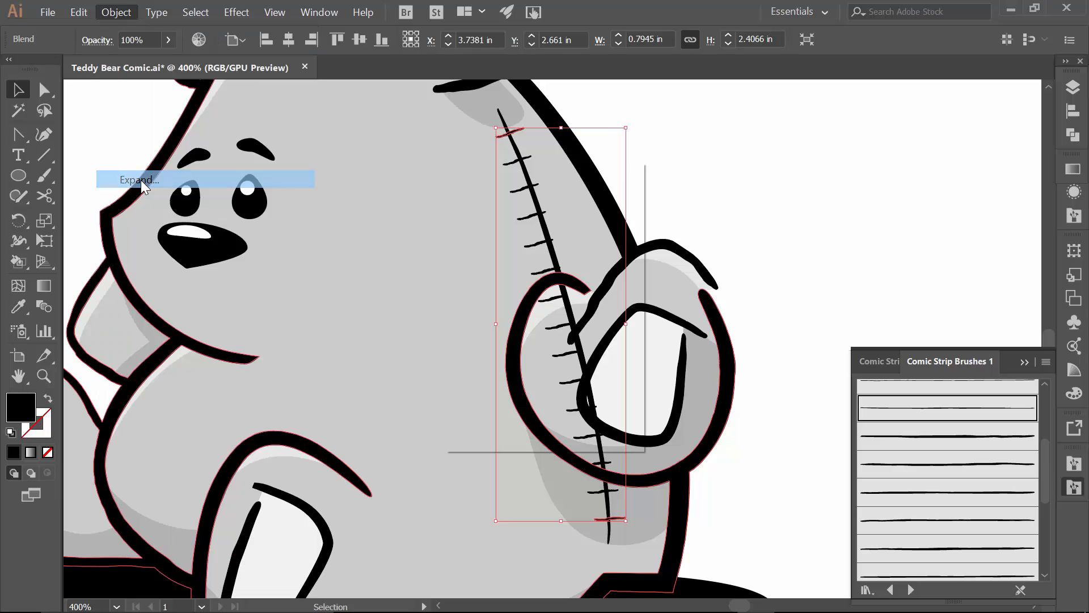
{"action": "left_click", "coordinate": [508, 412]}
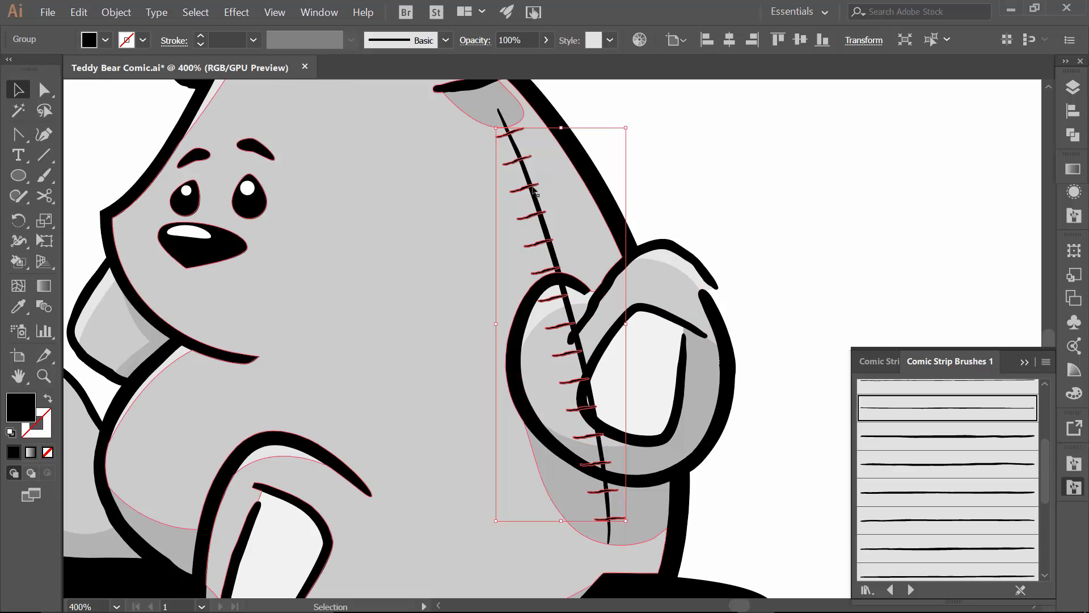
- Bend the stitch group along the seam with a vertical Arc warp of about -10% bend, and expand its appearance
{"action": "left_click", "coordinate": [653, 193]}
{"action": "left_click", "coordinate": [529, 220]}
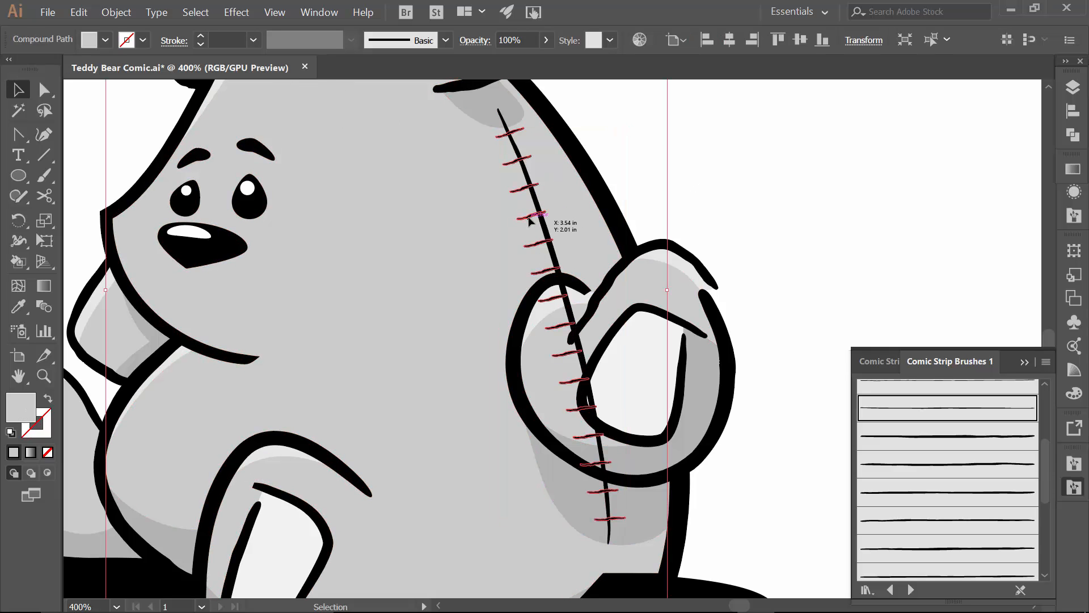
{"action": "left_click", "coordinate": [529, 220]}
{"action": "left_click", "coordinate": [237, 12]}
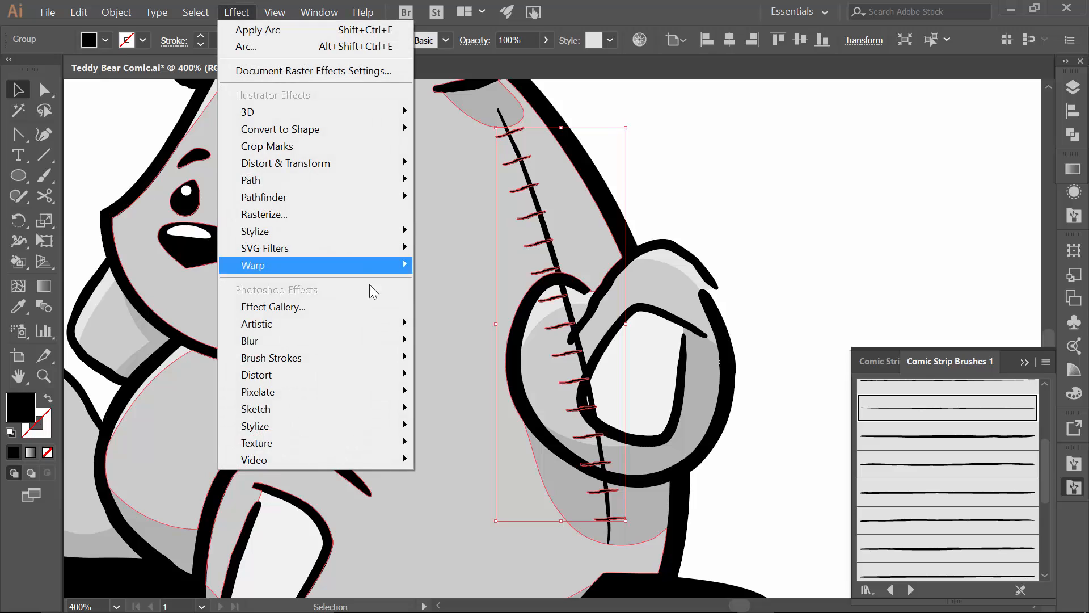
{"action": "mouse_move", "coordinate": [356, 264]}
{"action": "left_click", "coordinate": [165, 269]}
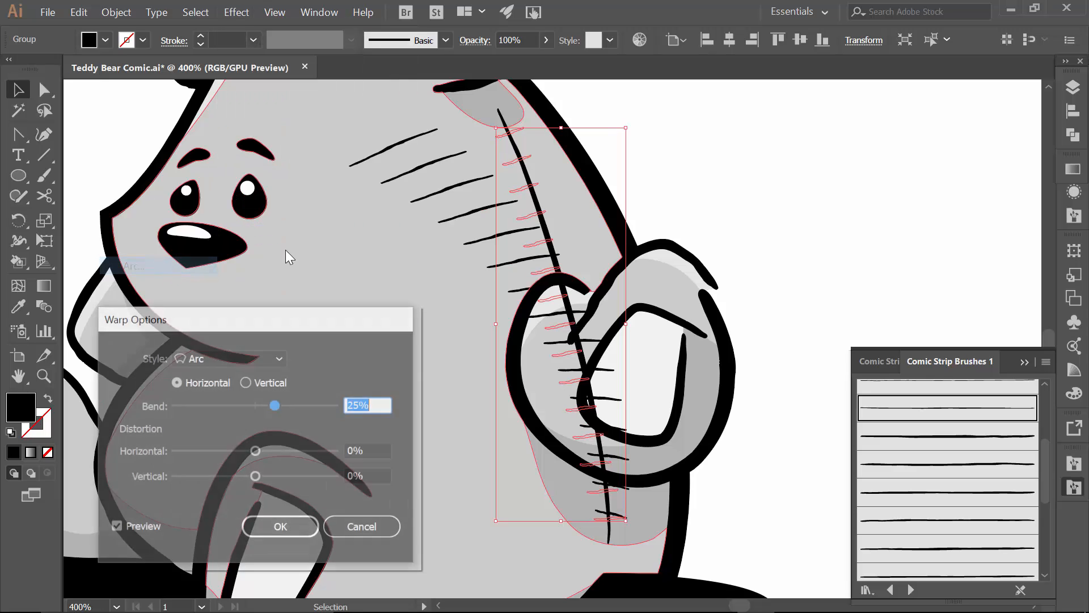
{"action": "left_click_drag", "start_coordinate": [271, 405], "coordinate": [255, 404]}
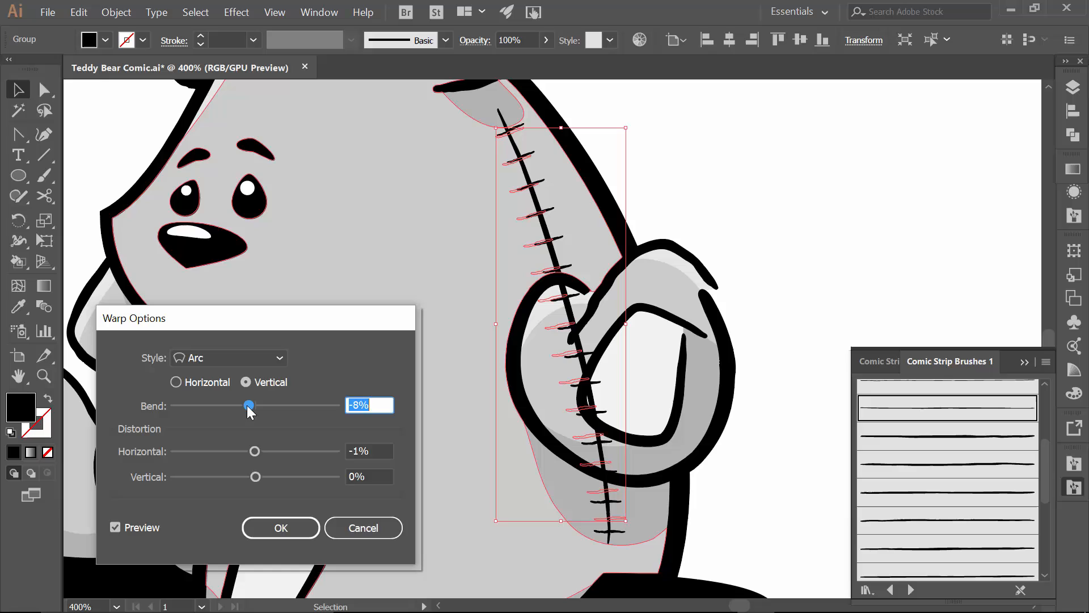
{"action": "left_click_drag", "start_coordinate": [247, 405], "coordinate": [245, 406]}
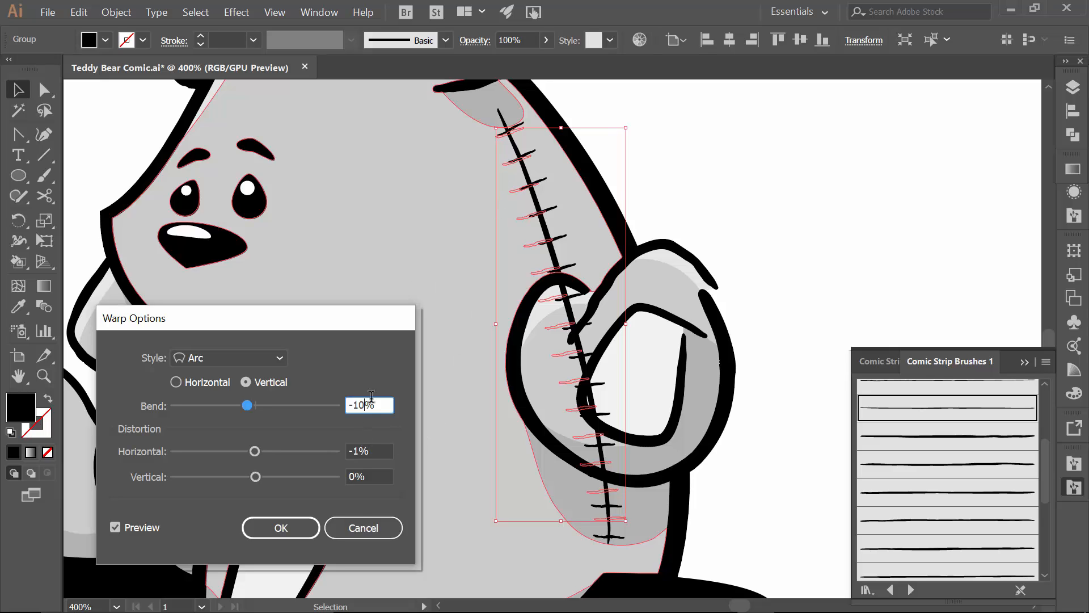
{"action": "left_click", "coordinate": [279, 529]}
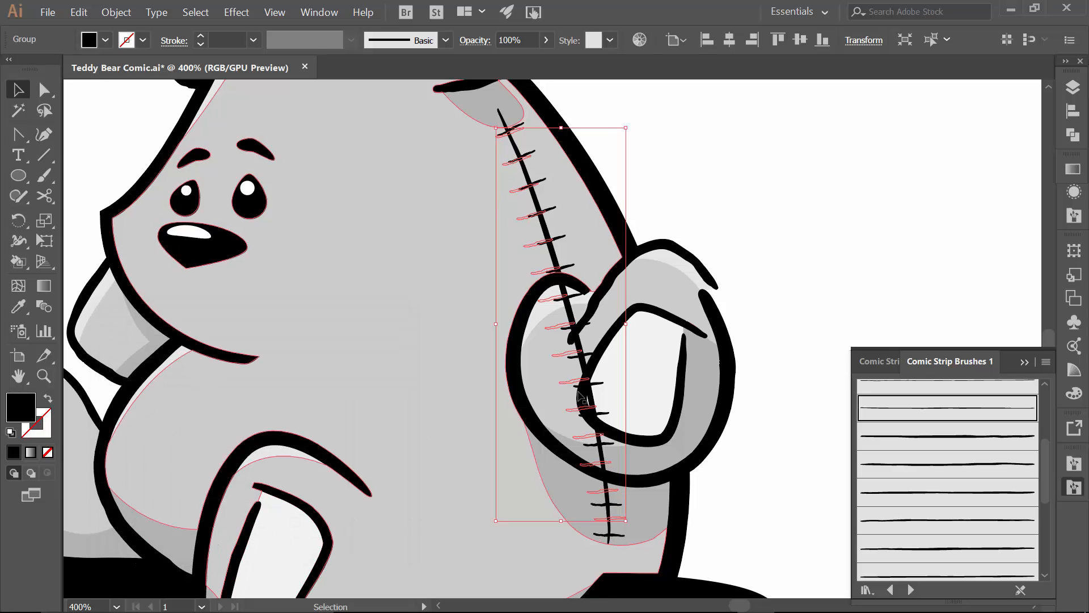
{"action": "left_click", "coordinate": [110, 17]}
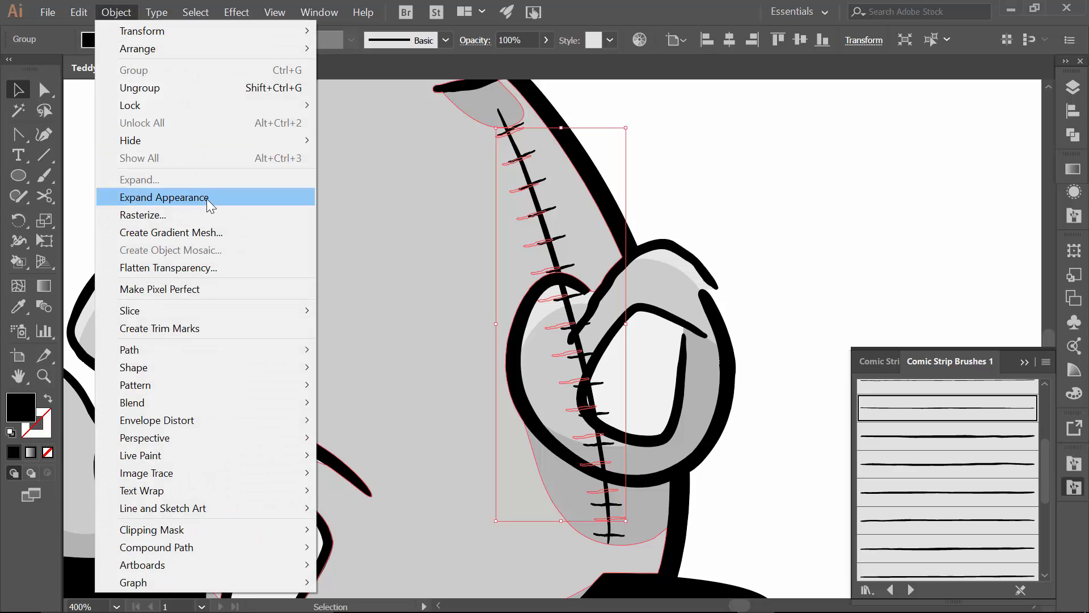
{"action": "left_click", "coordinate": [206, 199]}
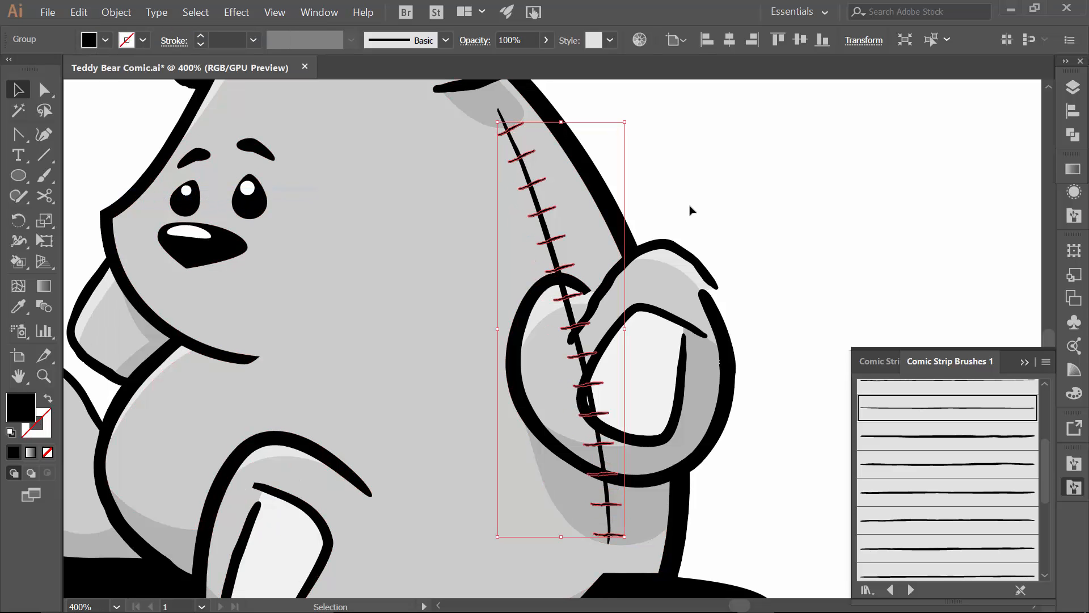
- Adjust the curve handle at the seam line's upper anchor so the line runs through the middle of the stitches
{"action": "left_click", "coordinate": [499, 113]}
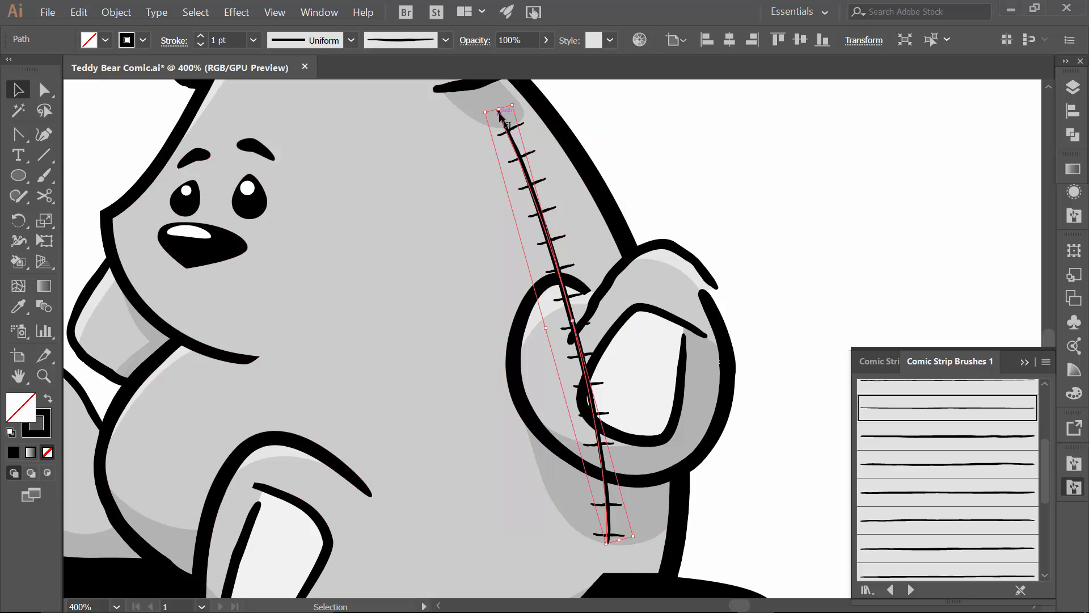
{"action": "key", "text": "a"}
{"action": "left_click", "coordinate": [498, 110]}
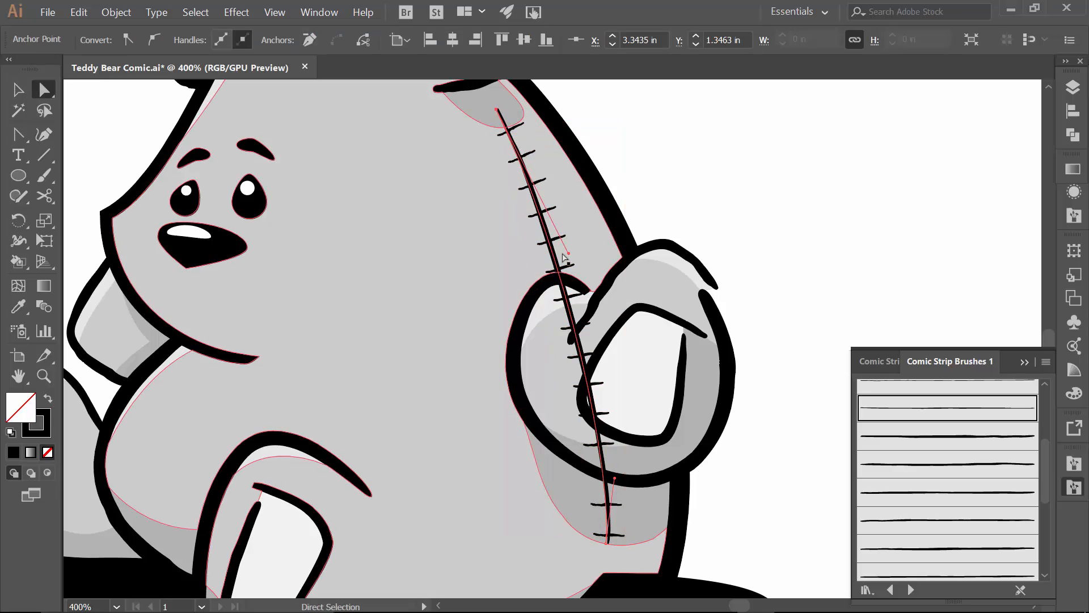
{"action": "left_click_drag", "start_coordinate": [570, 257], "coordinate": [577, 255]}
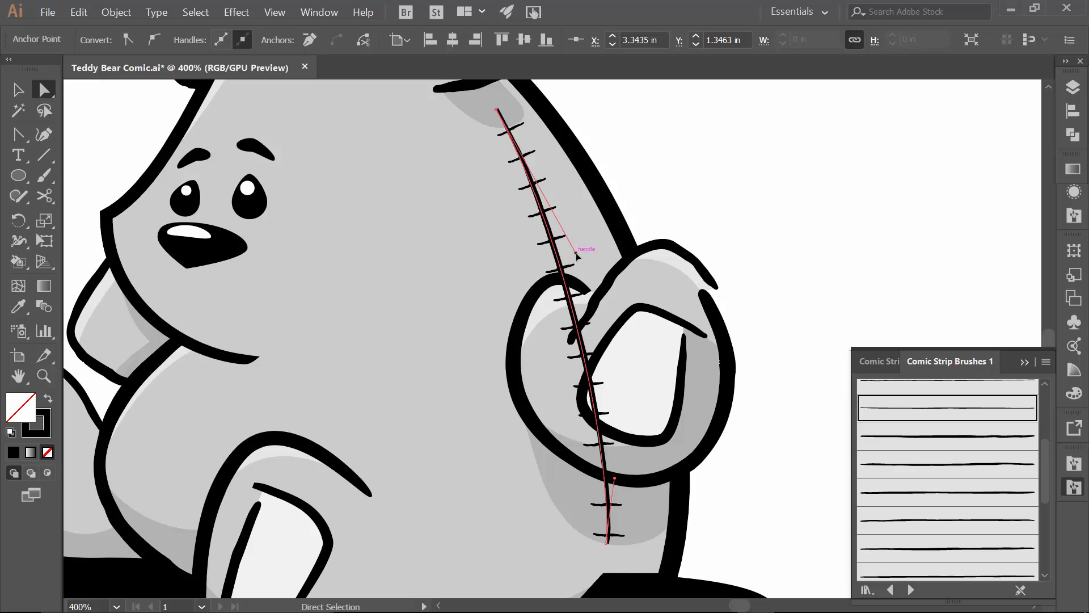
- Nudge the seam line's lower anchor downward so the line extends past the last stitch, and deselect it
{"action": "left_click", "coordinate": [607, 543]}
{"action": "key", "text": "Down"}
{"action": "key", "text": "Down"}
{"action": "key", "text": "Down"}
{"action": "key", "text": "Down"}
{"action": "key", "text": "Down"}
{"action": "key", "text": "Down"}
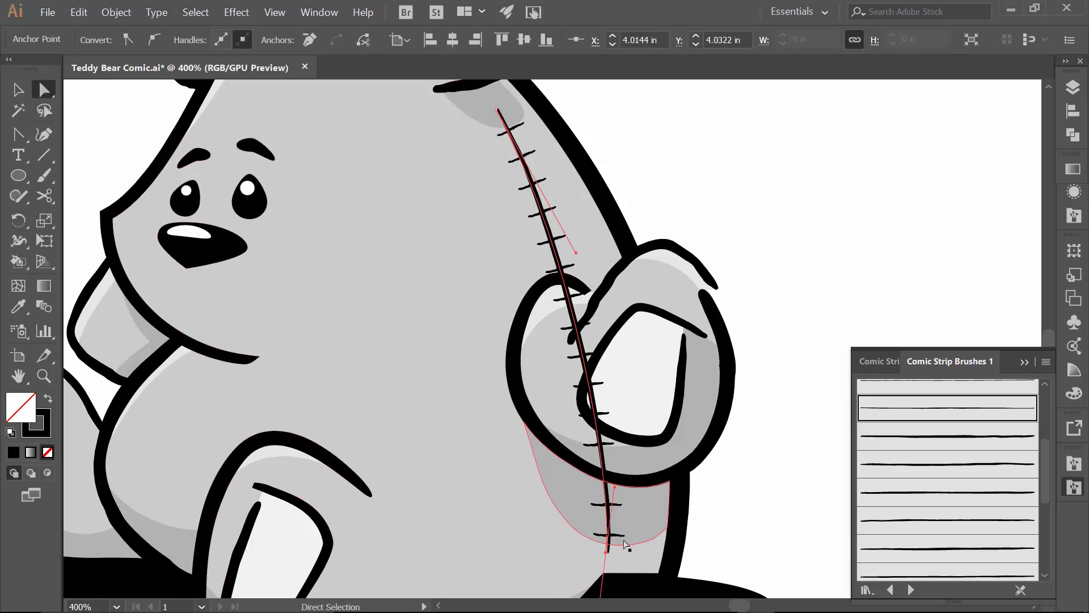
{"action": "left_click", "coordinate": [747, 230]}
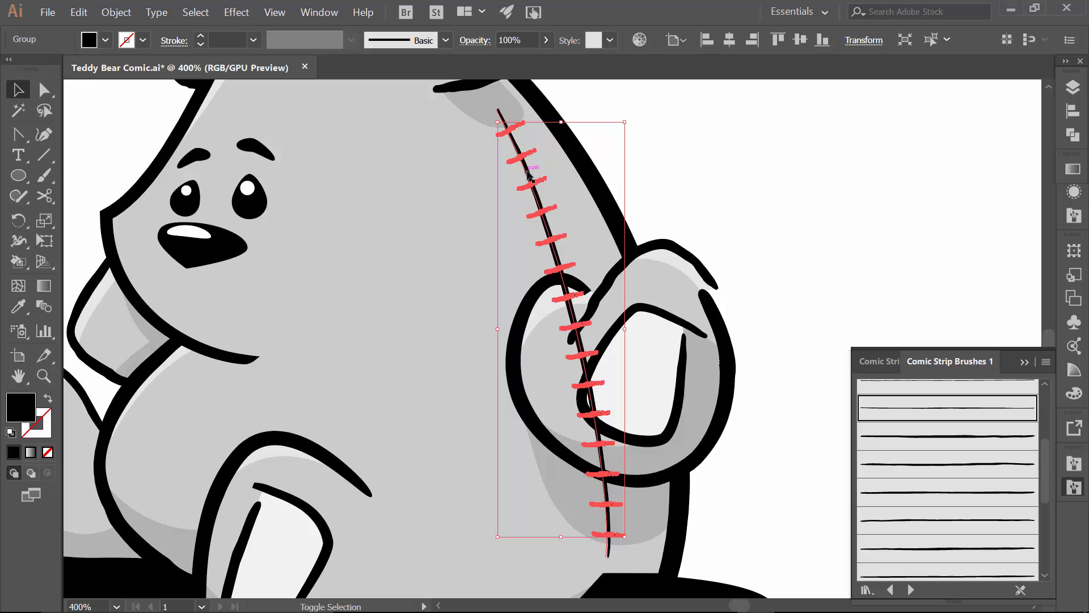
- Select the seam line together with the stitch group and expand their appearance into filled shapes
{"action": "left_click", "coordinate": [506, 161], "text": "shift"}
{"action": "left_click", "coordinate": [118, 13]}
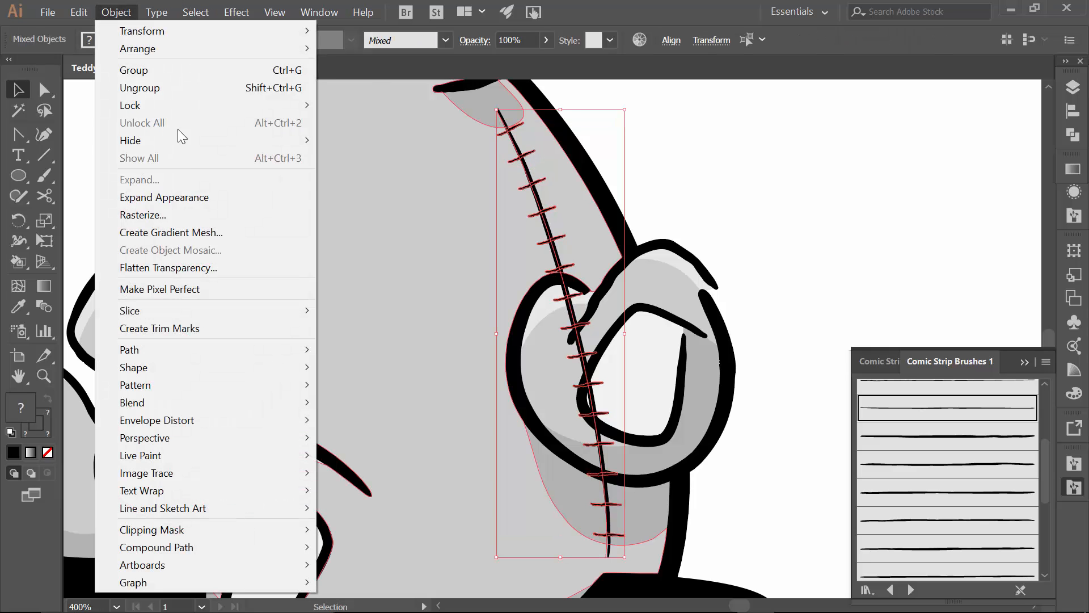
{"action": "left_click", "coordinate": [192, 190]}
{"action": "left_click", "coordinate": [108, 13]}
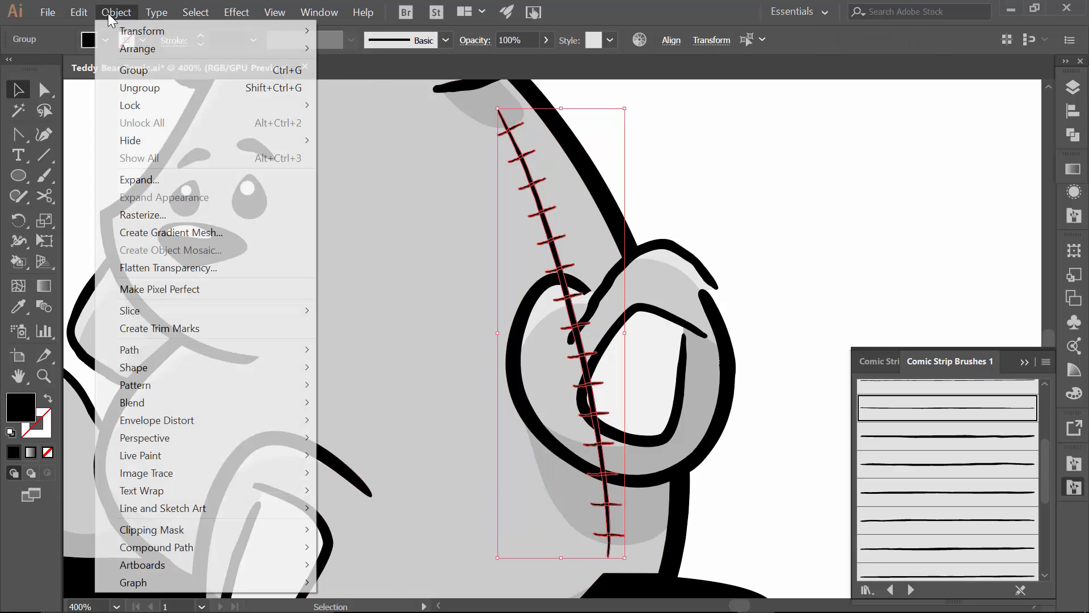
{"action": "left_click", "coordinate": [159, 177]}
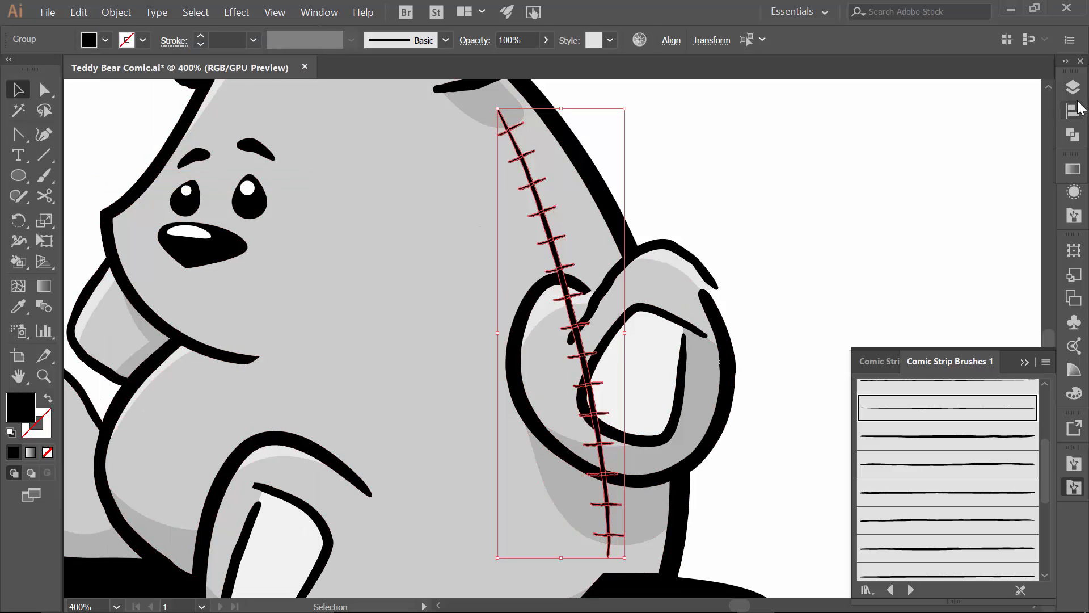
{"action": "left_click", "coordinate": [914, 183]}
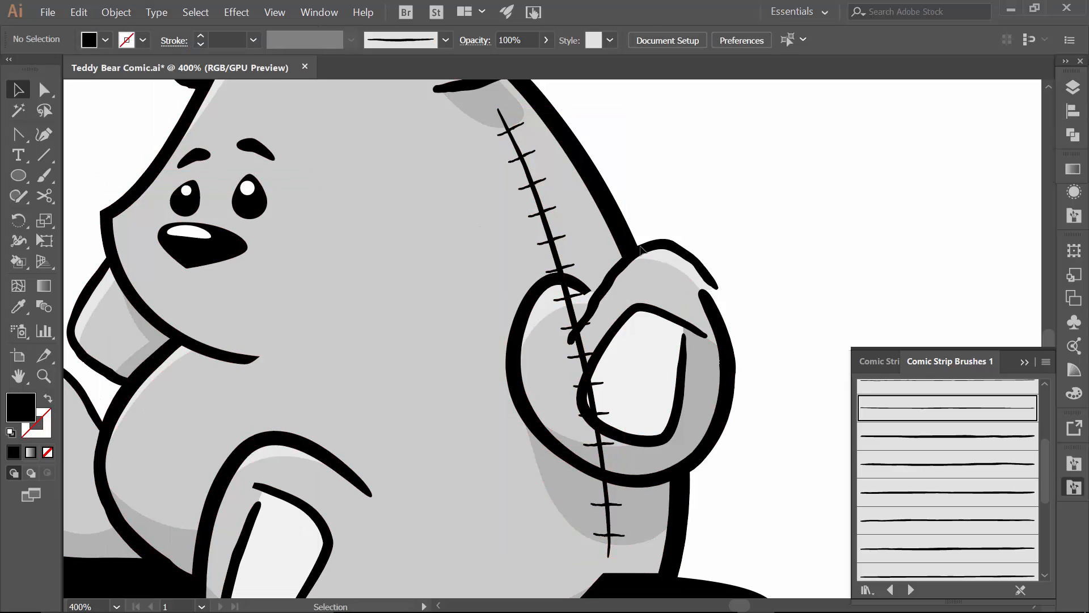
- Erase the selected stitches that overlap the bear's raised arm, keeping those above and below it
{"action": "left_click", "coordinate": [574, 262]}
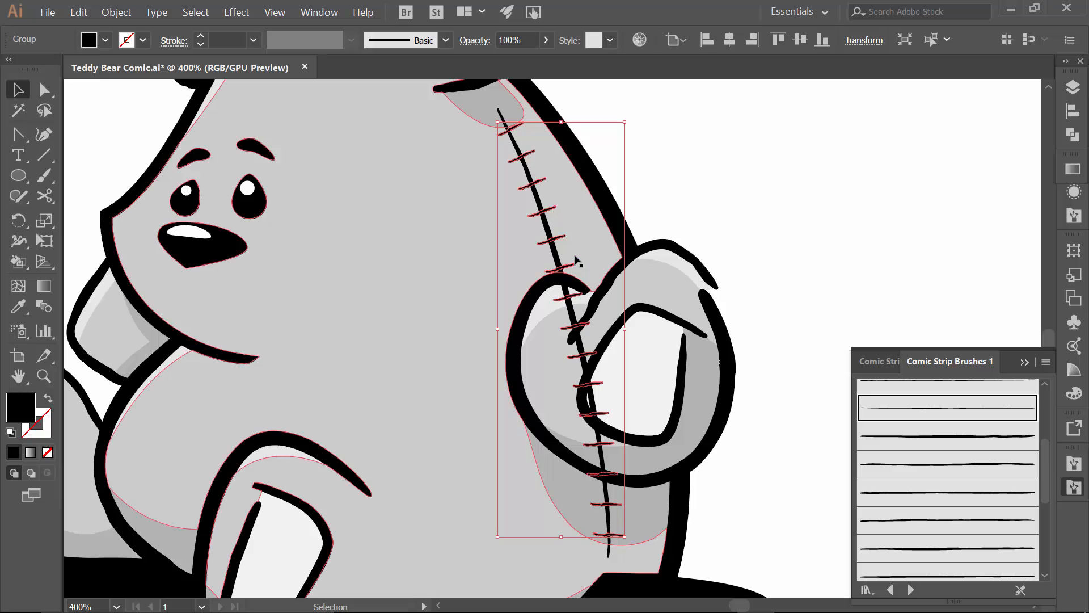
{"action": "key", "text": "z"}
{"action": "mouse_move", "coordinate": [533, 285]}
{"action": "left_mouse_down"}
{"action": "mouse_move", "coordinate": [753, 411]}
{"action": "mouse_move", "coordinate": [725, 403]}
{"action": "mouse_move", "coordinate": [713, 423]}
{"action": "left_mouse_up"}
{"action": "key", "text": "shift+e"}
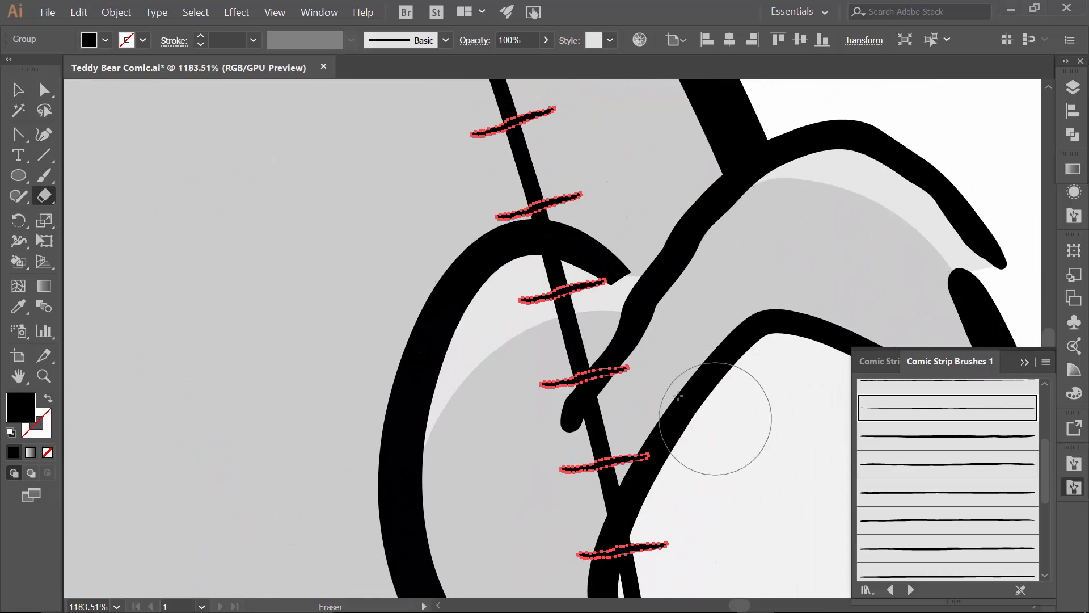
{"action": "left_click_drag", "start_coordinate": [551, 297], "coordinate": [601, 481]}
{"action": "left_click_drag", "start_coordinate": [666, 468], "coordinate": [622, 146]}
{"action": "mouse_move", "coordinate": [555, 184]}
{"action": "left_mouse_down"}
{"action": "mouse_move", "coordinate": [569, 290]}
{"action": "mouse_move", "coordinate": [613, 342]}
{"action": "mouse_move", "coordinate": [585, 421]}
{"action": "mouse_move", "coordinate": [681, 459]}
{"action": "left_mouse_up"}
- Erase the part of the seam line that crosses the raised arm, ending it at the arm's outline
{"action": "key", "text": "v"}
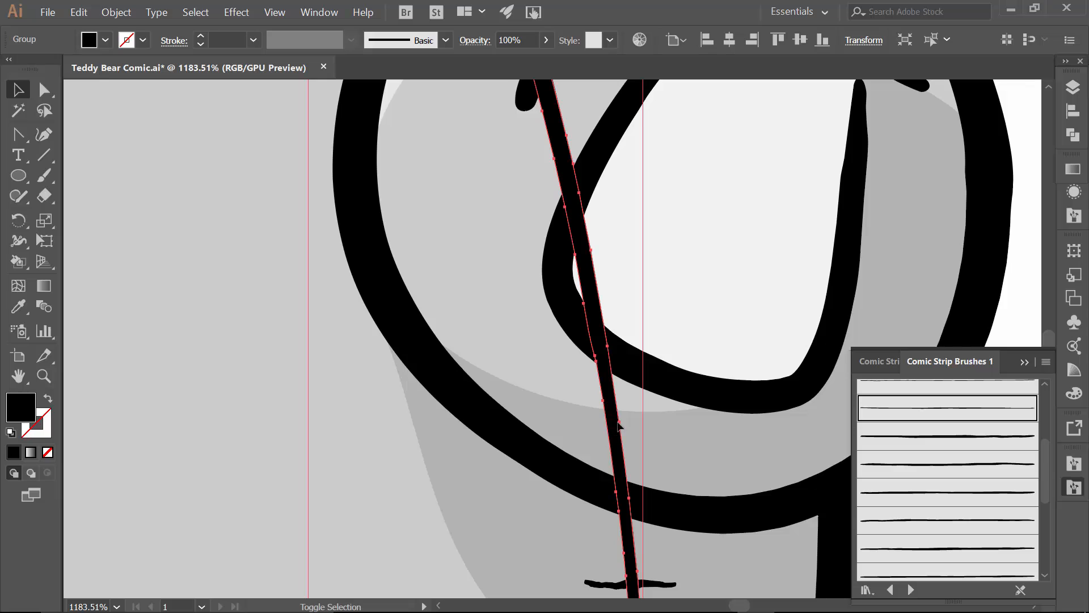
{"action": "left_click_drag", "start_coordinate": [649, 327], "coordinate": [598, 382]}
{"action": "key", "text": "shift+e"}
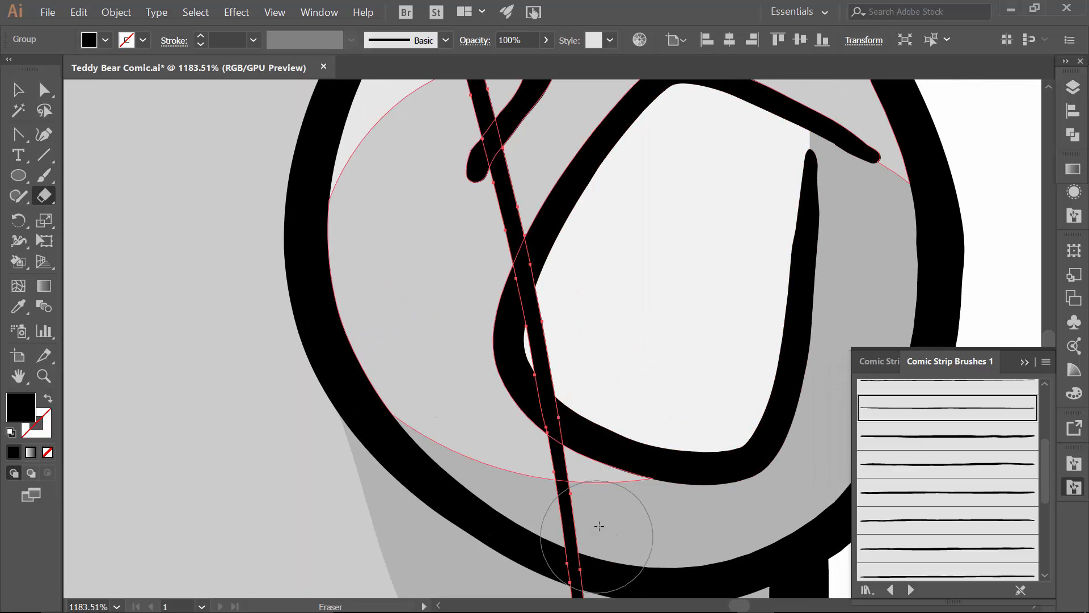
{"action": "mouse_move", "coordinate": [585, 498]}
{"action": "left_mouse_down"}
{"action": "mouse_move", "coordinate": [529, 298]}
{"action": "mouse_move", "coordinate": [512, 175]}
{"action": "mouse_move", "coordinate": [578, 440]}
{"action": "left_mouse_up"}
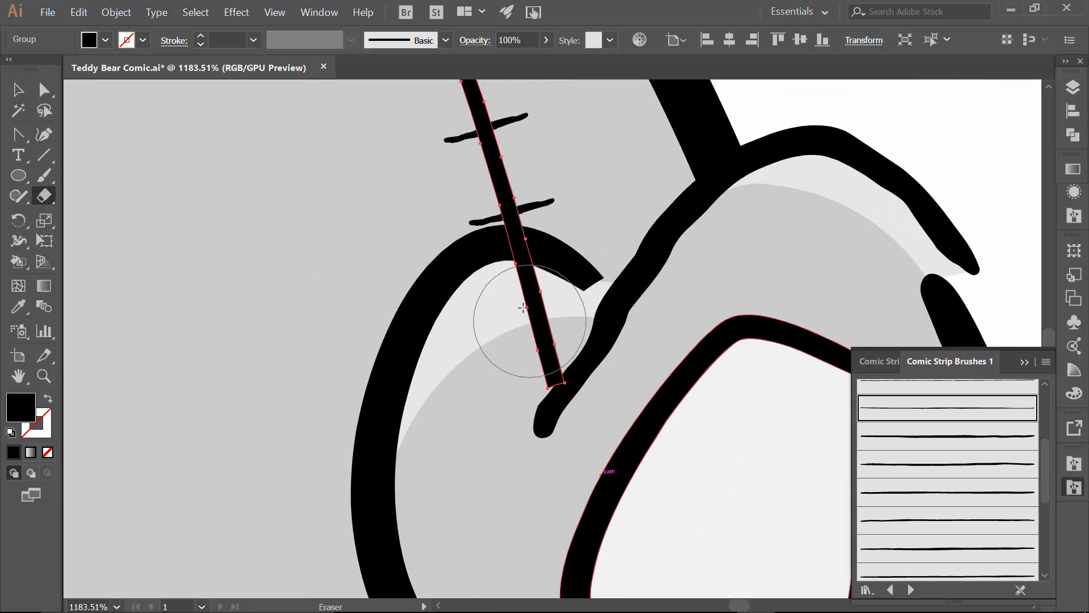
{"action": "left_click_drag", "start_coordinate": [521, 293], "coordinate": [529, 408]}
{"action": "scroll", "coordinate": [680, 426], "scroll_direction": "up", "scroll_amount": 3}
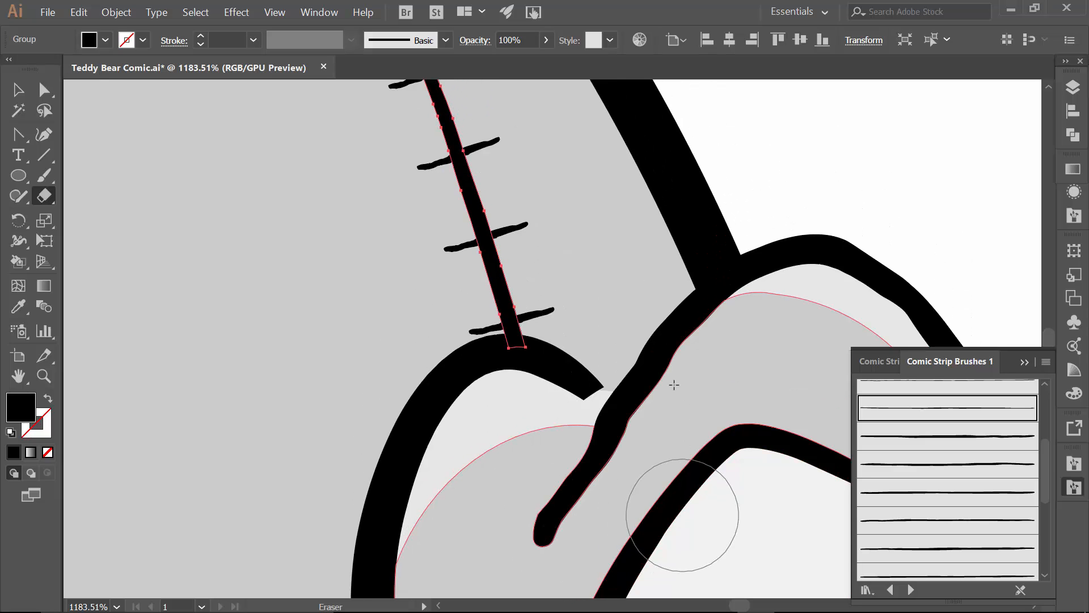
{"action": "scroll", "coordinate": [567, 206], "scroll_direction": "up", "scroll_amount": 5}
{"action": "key", "text": "v"}
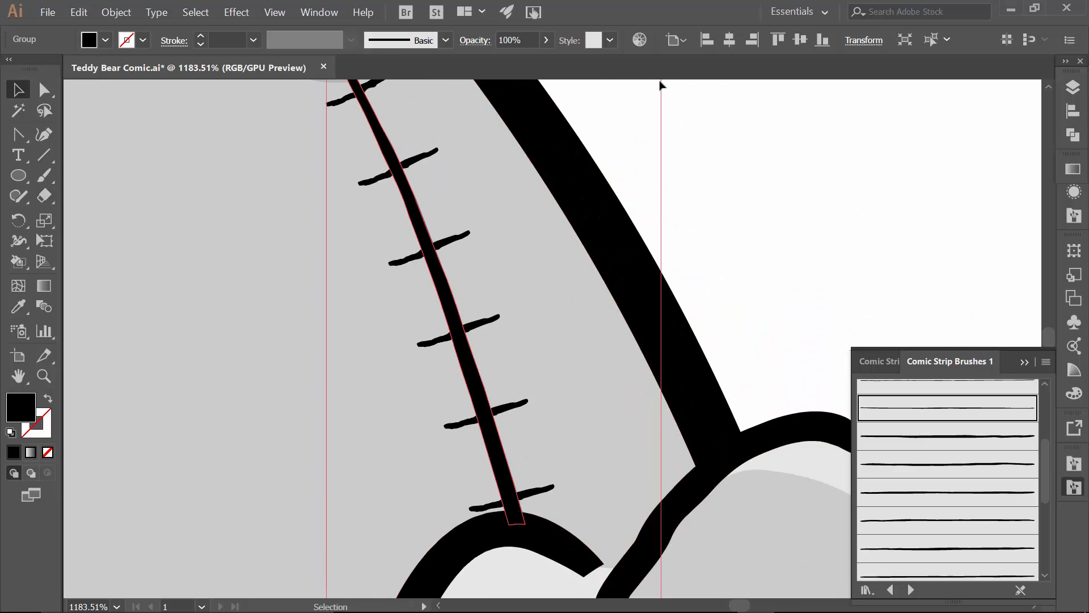
{"action": "left_click", "coordinate": [745, 226]}
- Select all black-filled shapes with the Magic Wand and apply the black swatch as their fill
{"action": "left_click", "coordinate": [19, 110]}
{"action": "left_click", "coordinate": [421, 164]}
{"action": "left_click", "coordinate": [414, 158]}
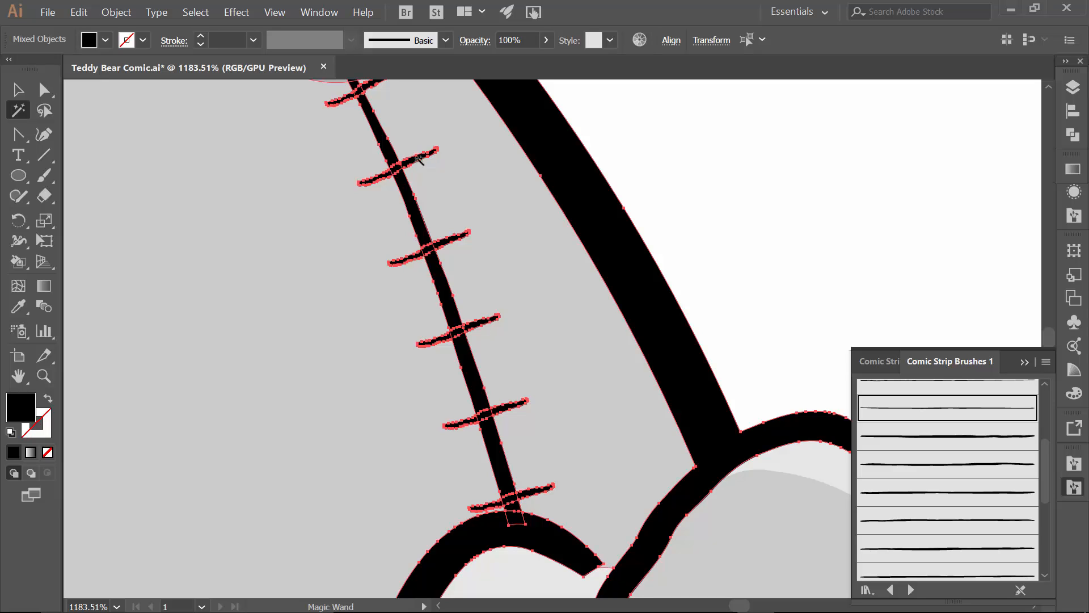
{"action": "scroll", "coordinate": [454, 173], "scroll_direction": "up", "scroll_amount": 2}
{"action": "scroll", "coordinate": [482, 199], "scroll_direction": "up", "scroll_amount": 2}
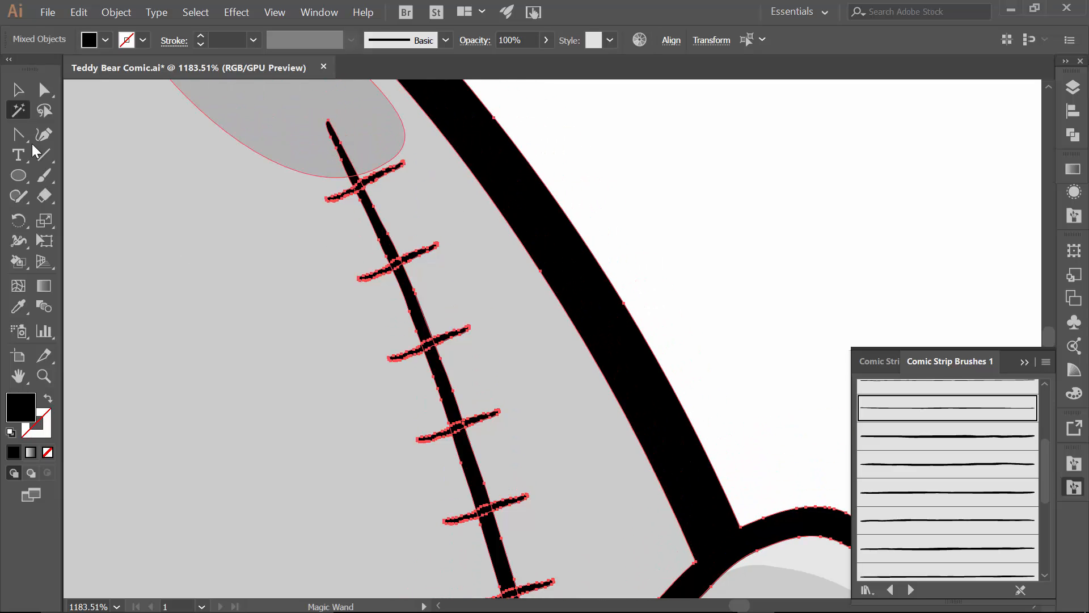
{"action": "double_click", "coordinate": [18, 110]}
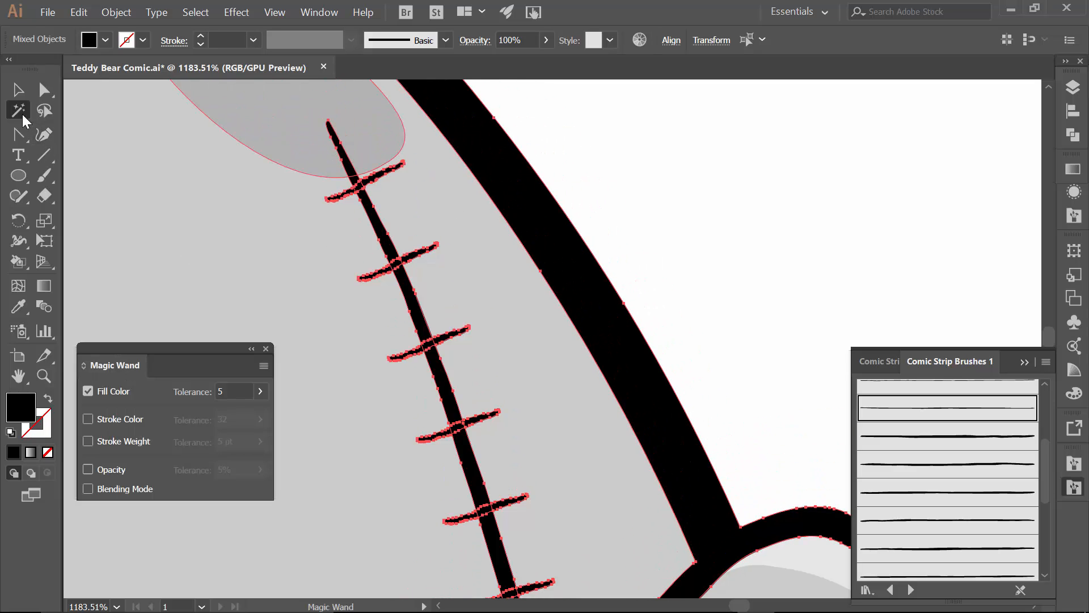
{"action": "left_click", "coordinate": [266, 347]}
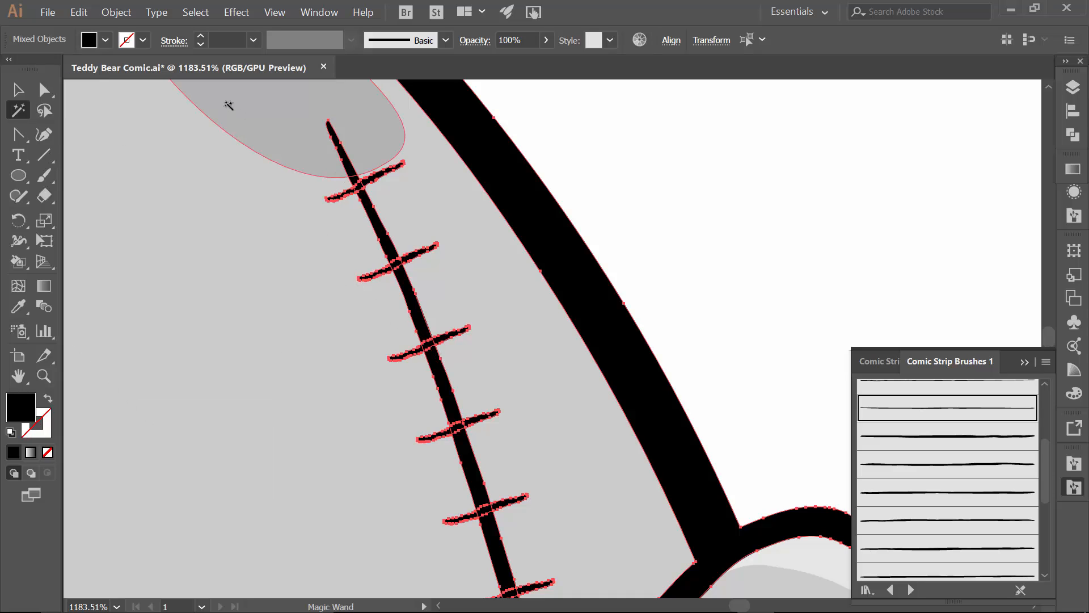
{"action": "left_click", "coordinate": [107, 43]}
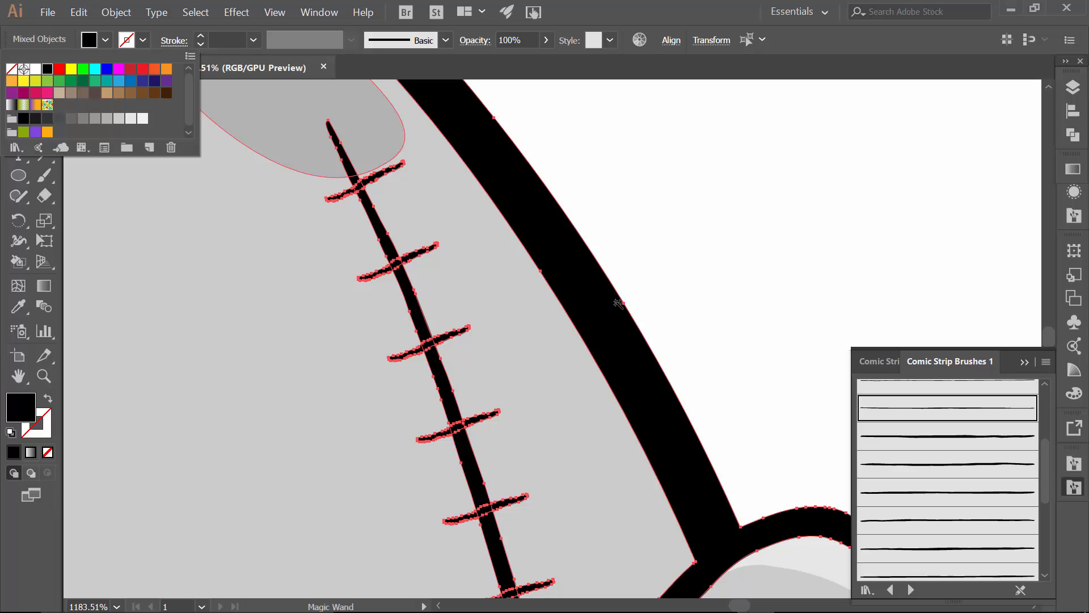
{"action": "key", "text": "v"}
{"action": "left_click", "coordinate": [693, 264]}
- Ungroup the stitch marks along the body seam into separate shapes and deselect them
{"action": "left_click_drag", "start_coordinate": [410, 396], "coordinate": [505, 258]}
{"action": "left_click_drag", "start_coordinate": [567, 488], "coordinate": [508, 435]}
{"action": "left_click", "coordinate": [542, 389]}
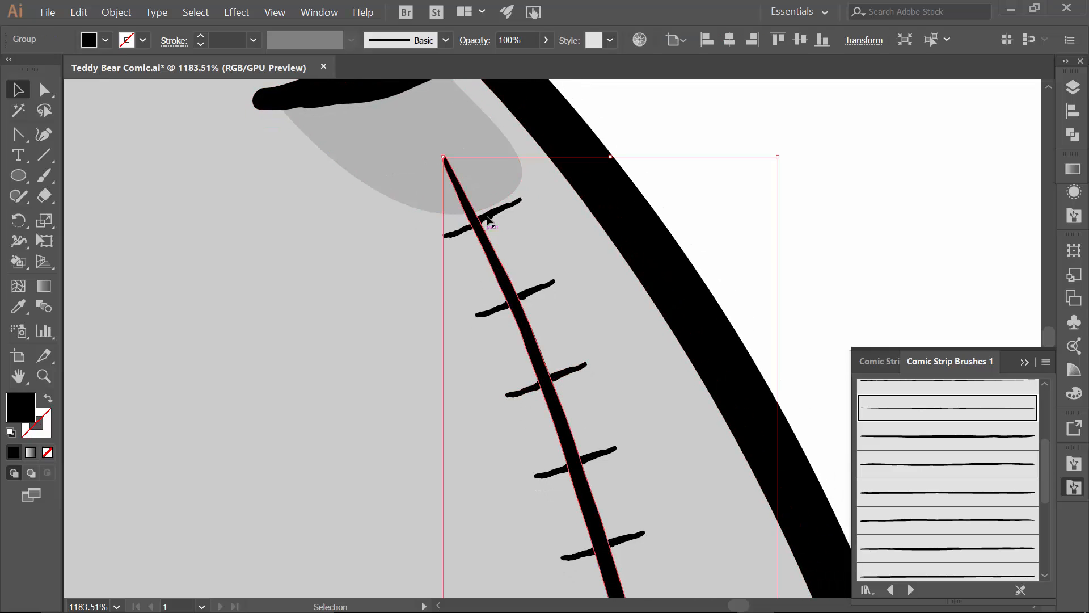
{"action": "scroll", "coordinate": [581, 331], "scroll_direction": "down", "scroll_amount": 3}
{"action": "scroll", "coordinate": [583, 332], "scroll_direction": "down", "scroll_amount": 1}
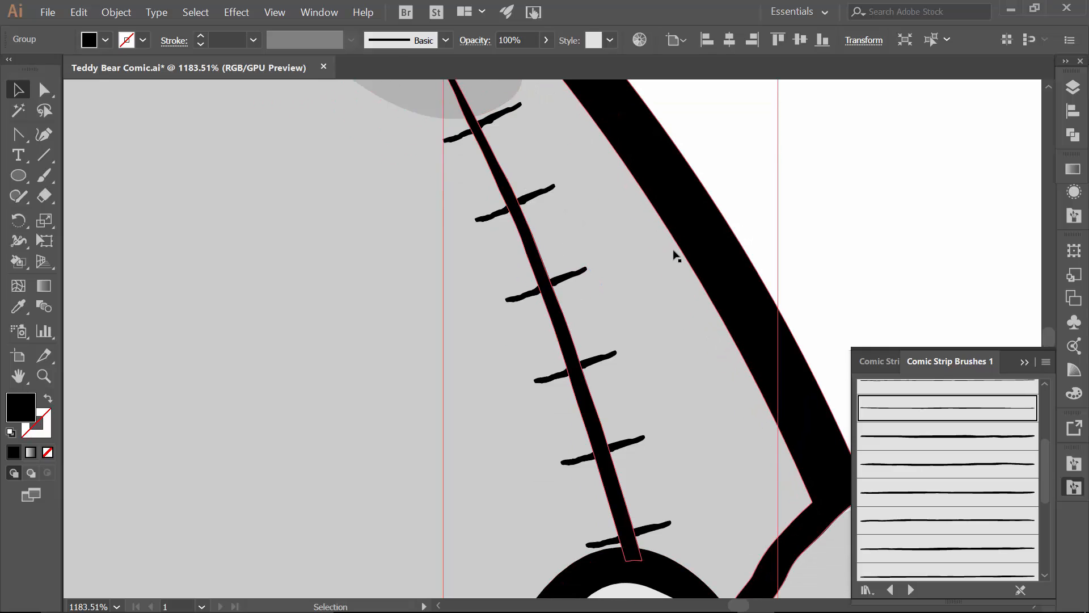
{"action": "left_click", "coordinate": [600, 363]}
{"action": "right_click", "coordinate": [600, 364]}
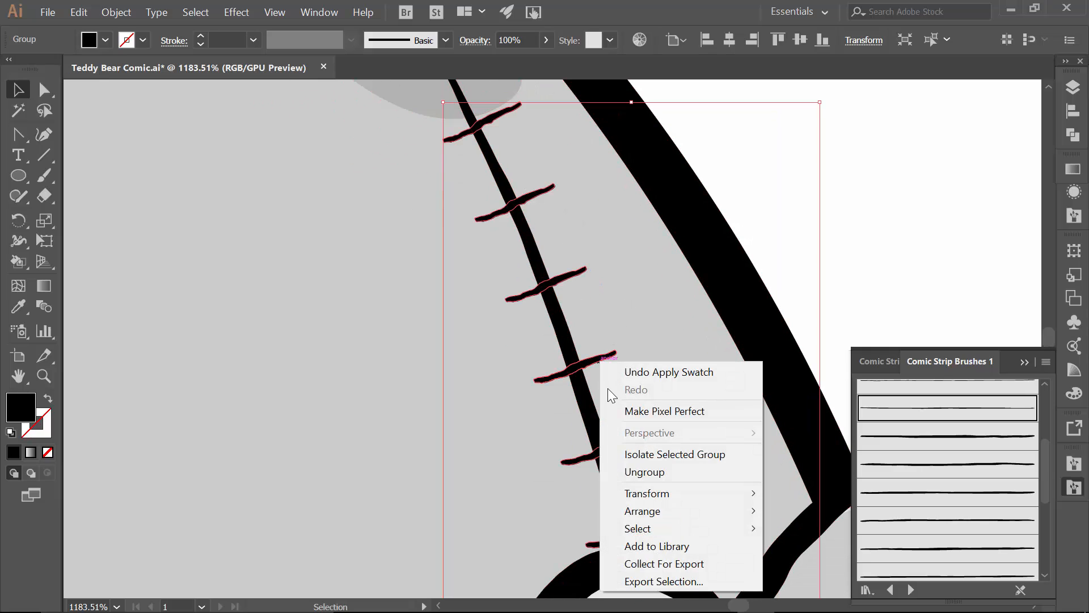
{"action": "left_click", "coordinate": [646, 471]}
{"action": "left_click", "coordinate": [836, 182]}
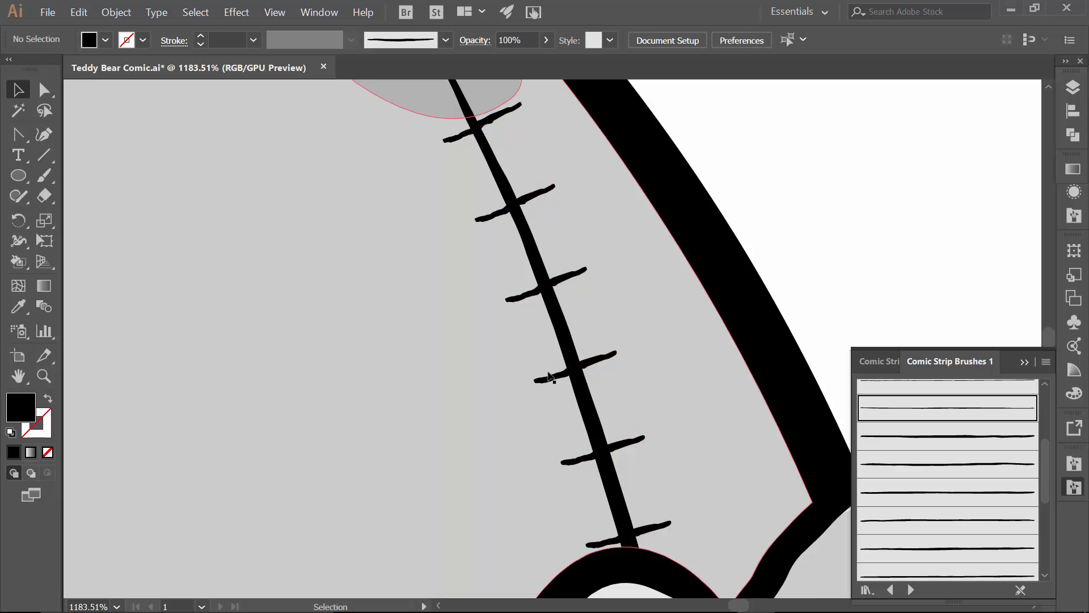
- Enlarge the fourth stitch from the seam's upper end, duplicate it and rotate the copy to form a cross
{"action": "left_click", "coordinate": [574, 367]}
{"action": "left_click_drag", "start_coordinate": [620, 347], "coordinate": [621, 325]}
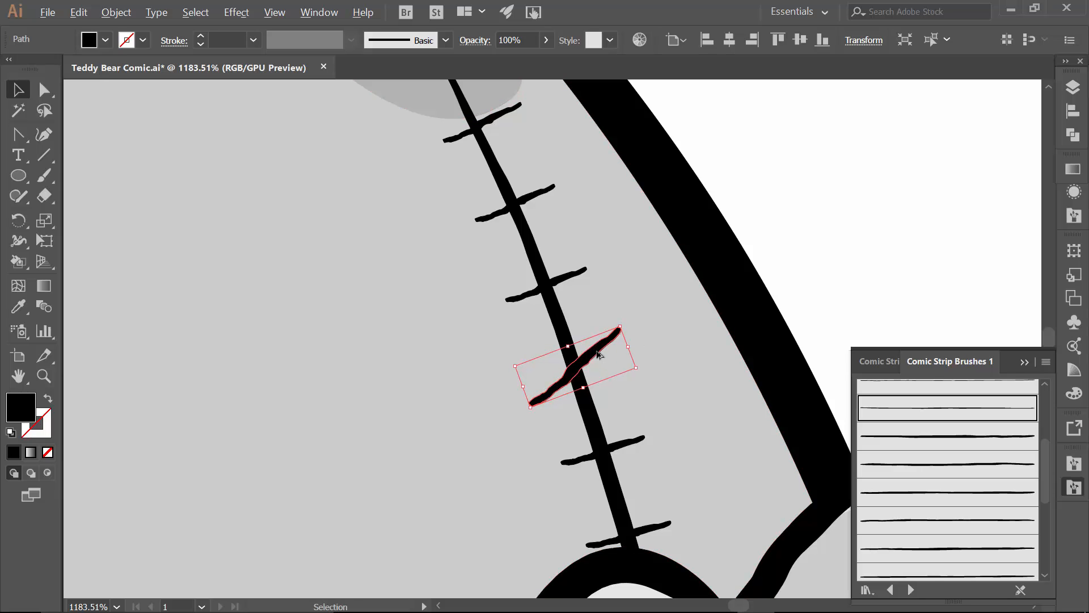
{"action": "left_click_drag", "start_coordinate": [593, 363], "coordinate": [587, 350]}
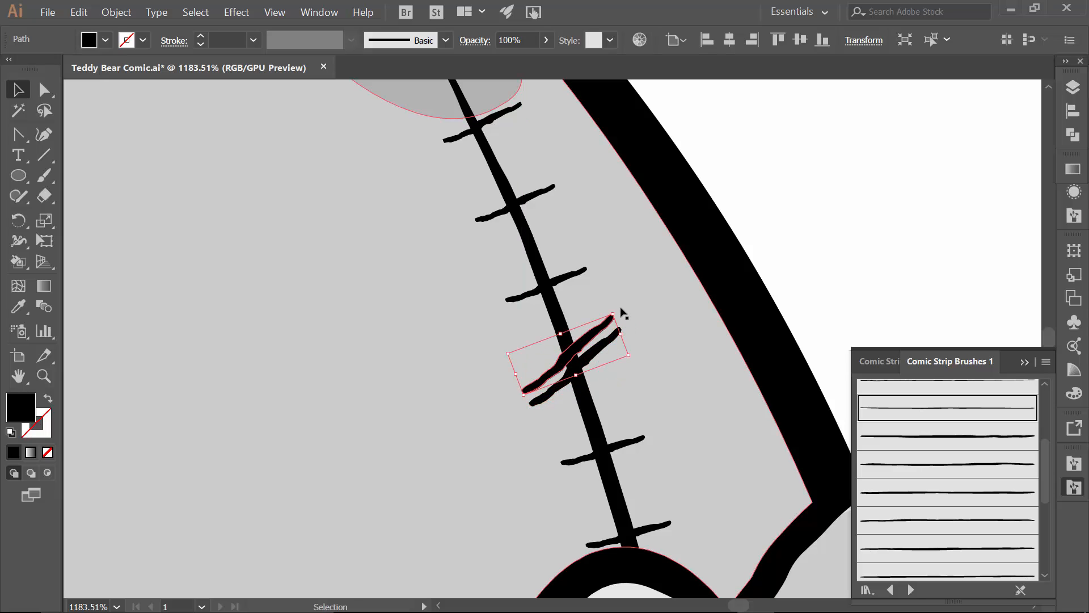
{"action": "left_click_drag", "start_coordinate": [613, 312], "coordinate": [629, 379]}
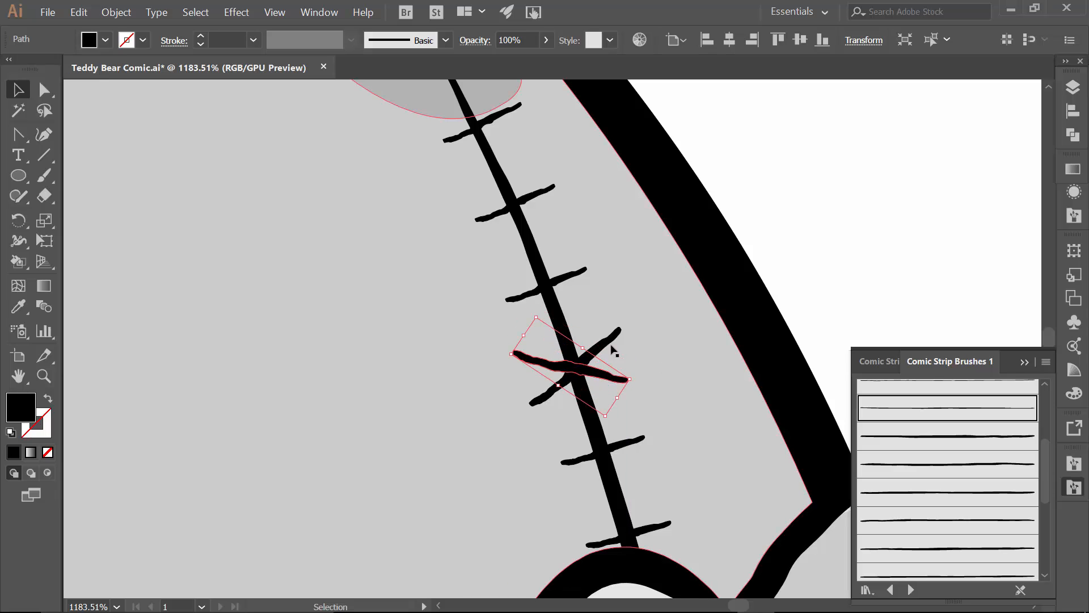
{"action": "left_click", "coordinate": [830, 238]}
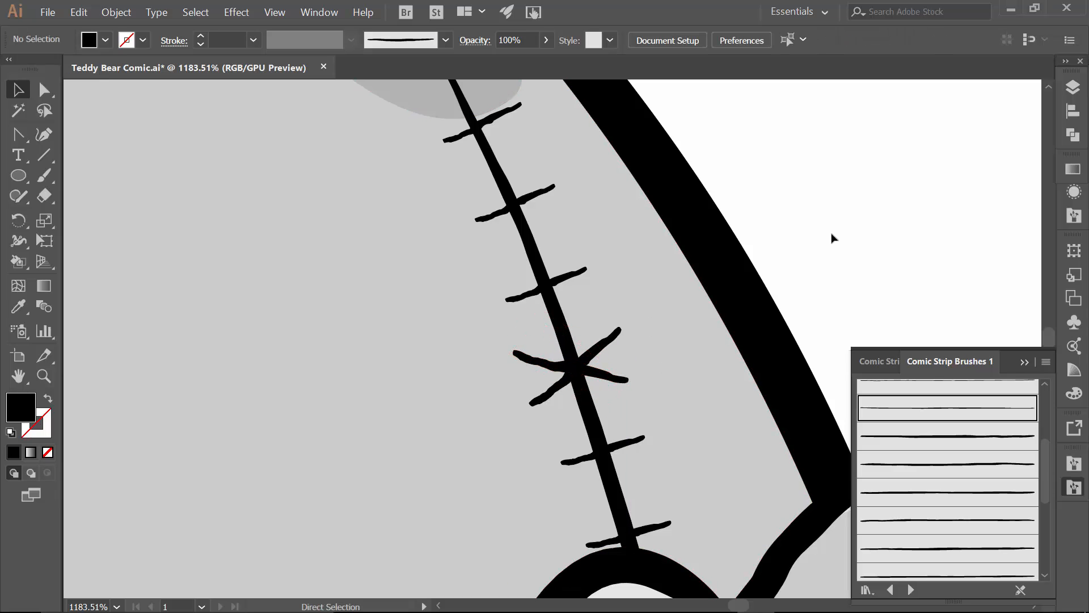
- Collapse the Comic Strip Brushes library and bring the whole bear into view
{"action": "key", "text": "ctrl+minus"}
{"action": "key", "text": "ctrl+minus"}
{"action": "key", "text": "ctrl+minus"}
{"action": "key", "text": "ctrl+minus"}
{"action": "key", "text": "ctrl+minus"}
{"action": "mouse_move", "coordinate": [715, 297]}
{"action": "left_mouse_down"}
{"action": "mouse_move", "coordinate": [752, 252]}
{"action": "mouse_move", "coordinate": [780, 256]}
{"action": "left_mouse_up"}
{"action": "left_click", "coordinate": [1025, 362]}
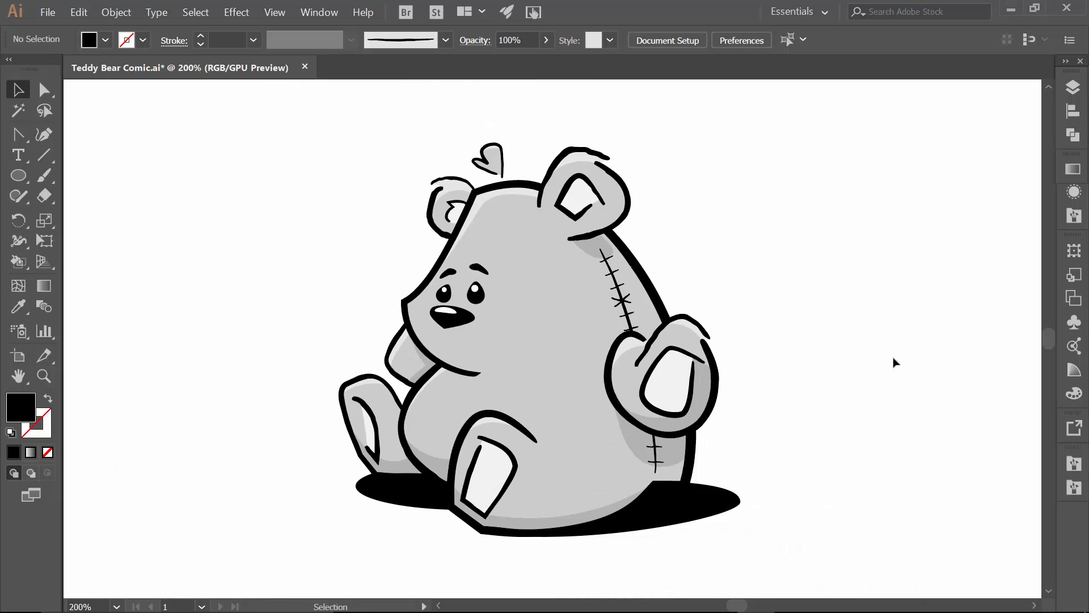
- Draw a large rectangle covering the bear and its surroundings, and fill it with light gray
{"action": "left_click", "coordinate": [19, 177]}
{"action": "left_click_drag", "start_coordinate": [19, 179], "coordinate": [85, 174]}
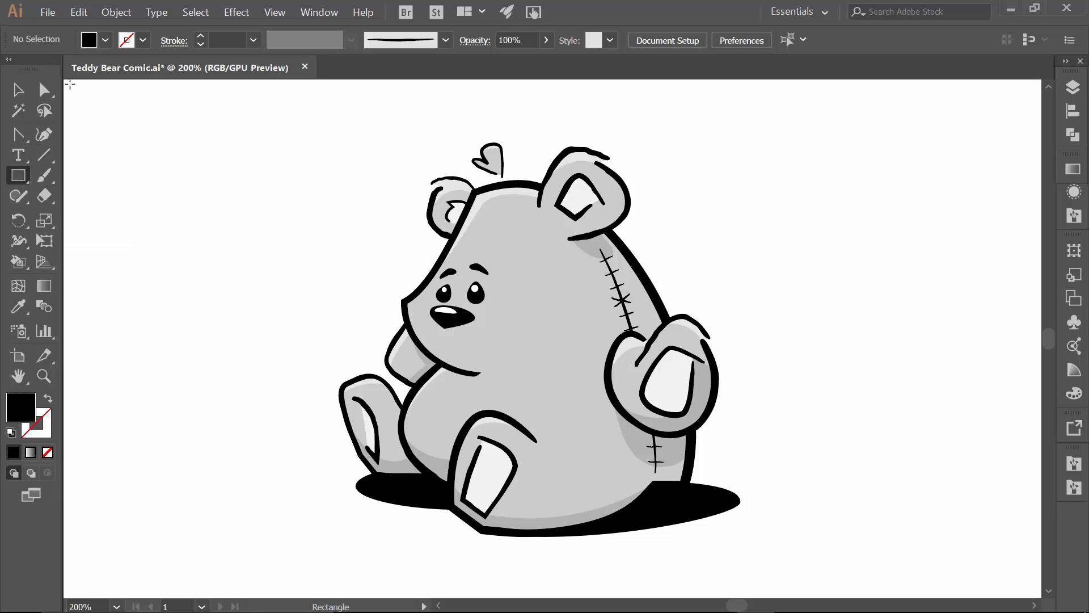
{"action": "left_click_drag", "start_coordinate": [69, 84], "coordinate": [1033, 591]}
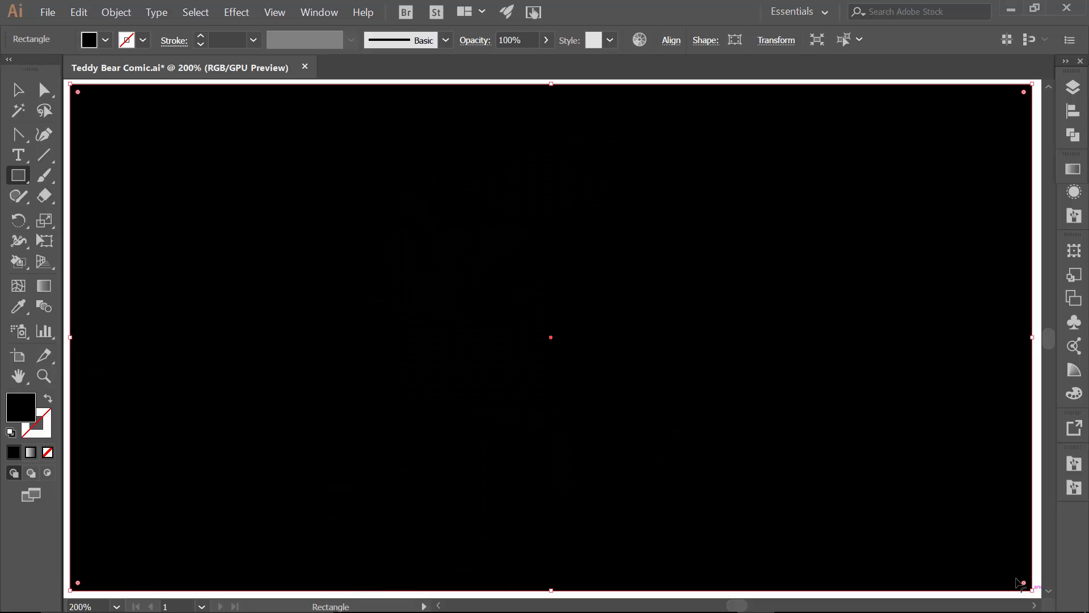
{"action": "left_click", "coordinate": [106, 40]}
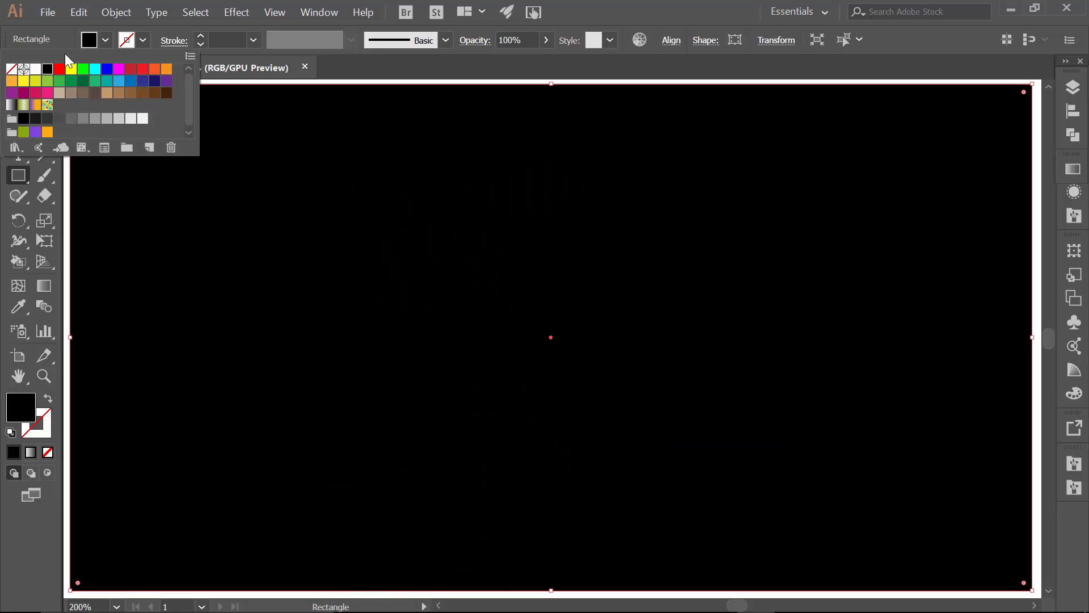
{"action": "left_click", "coordinate": [128, 118]}
{"action": "left_click", "coordinate": [120, 118]}
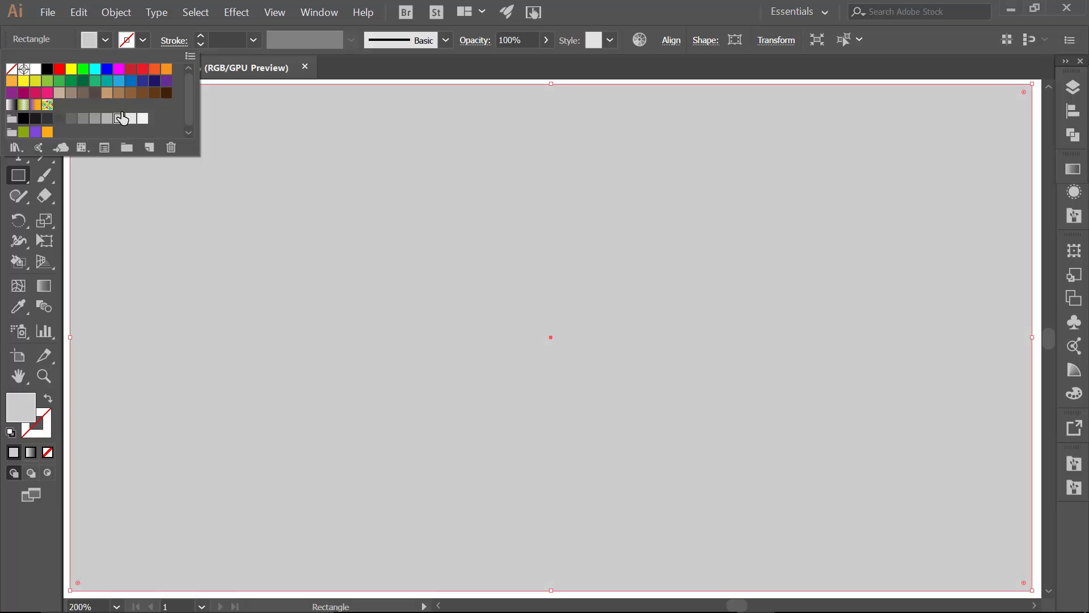
- Send the gray rectangle behind the bear as a background and frame the drawing closely
{"action": "key", "text": "v"}
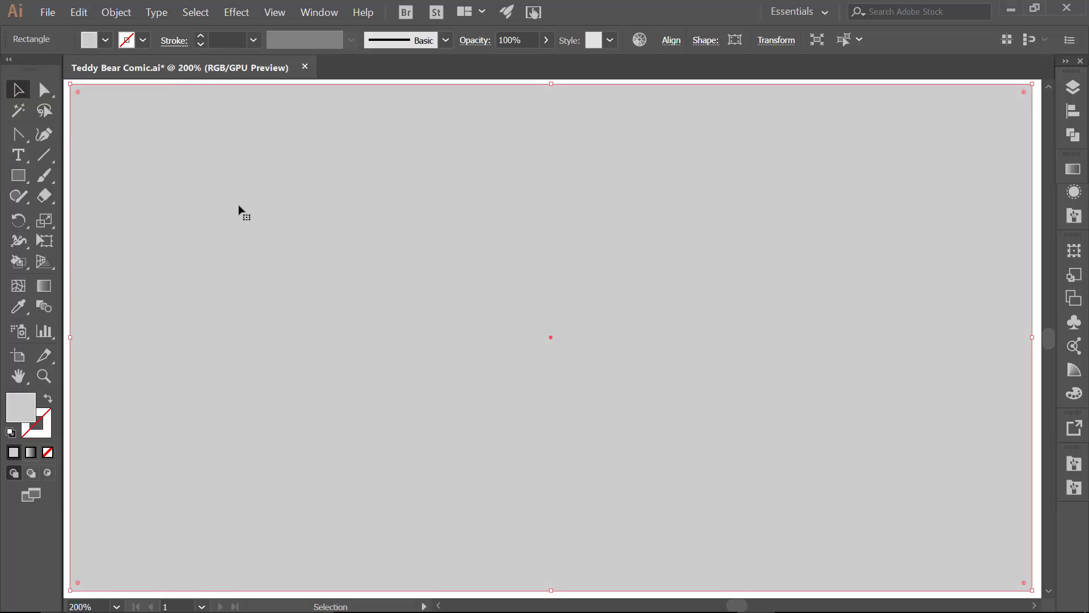
{"action": "right_click", "coordinate": [397, 219]}
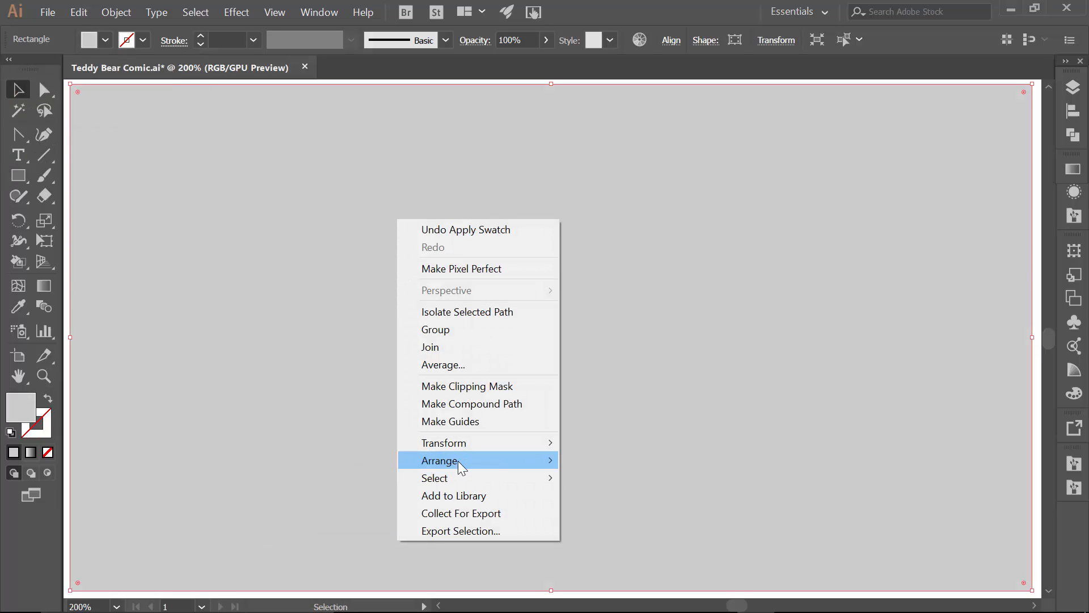
{"action": "mouse_move", "coordinate": [458, 461]}
{"action": "left_click", "coordinate": [280, 510]}
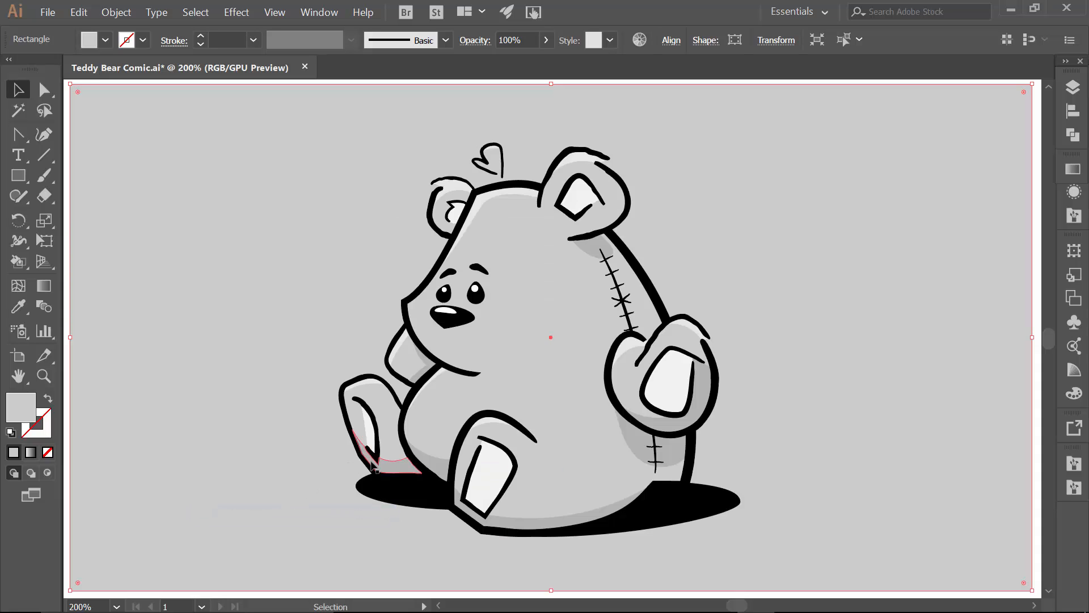
{"action": "key", "text": "z"}
{"action": "left_click_drag", "start_coordinate": [505, 368], "coordinate": [1054, 278]}
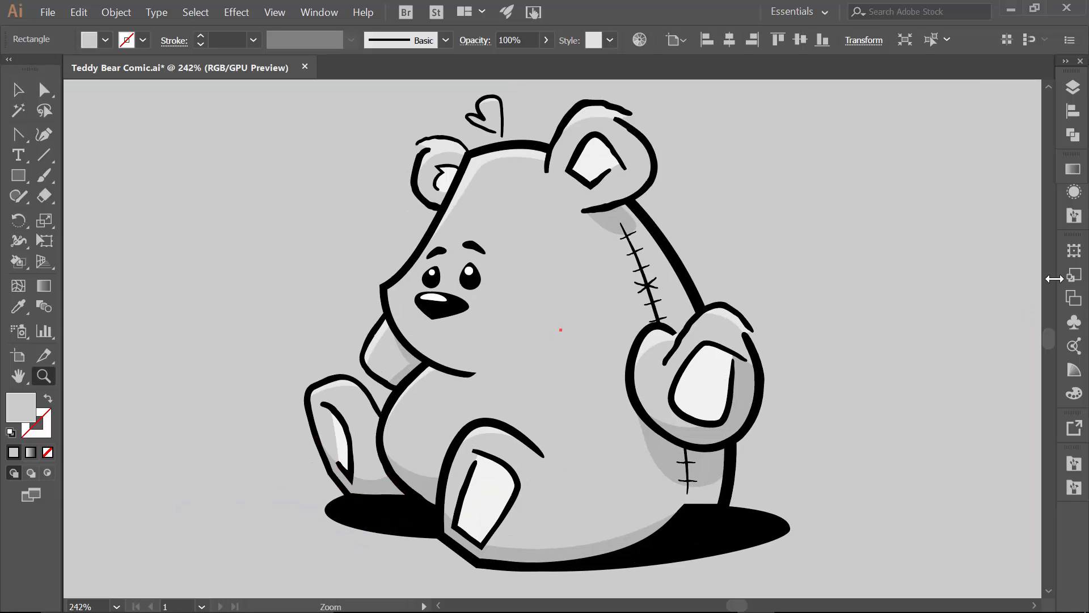